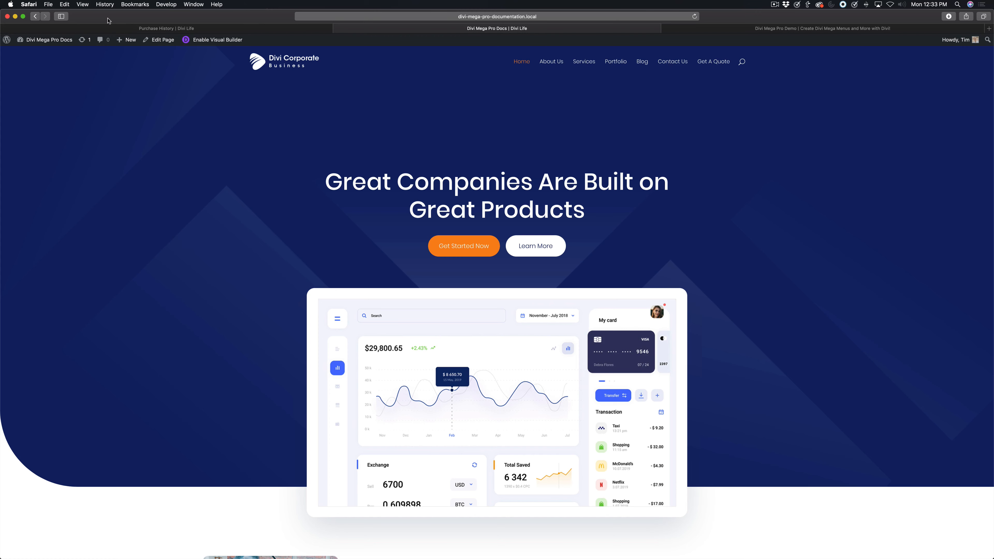
- Install and activate the Divi Mega Pro plugin from divi-mega-pro.zip through the WordPress dashboard
{"action": "mouse_move", "coordinate": [46, 39]}
{"action": "left_click", "coordinate": [31, 55]}
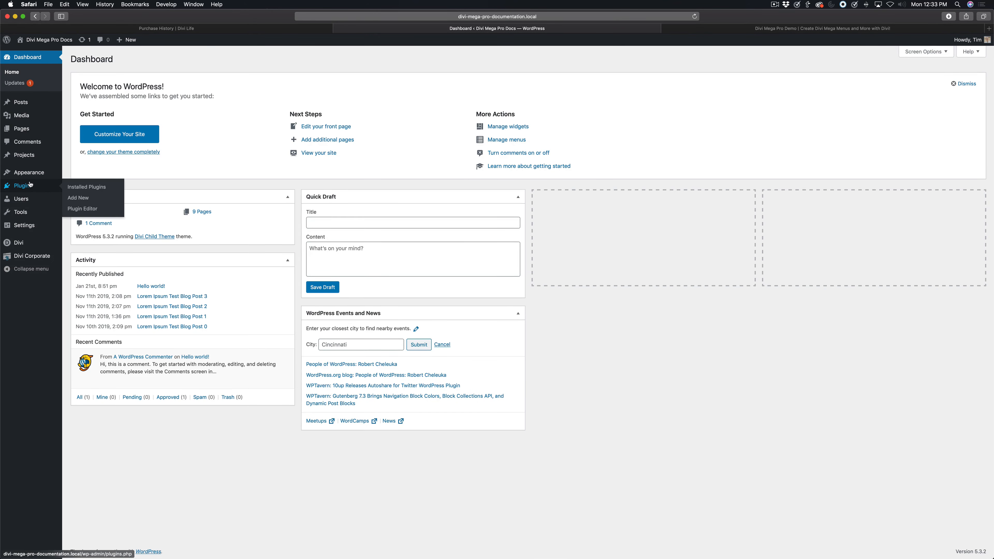
{"action": "left_click", "coordinate": [30, 184]}
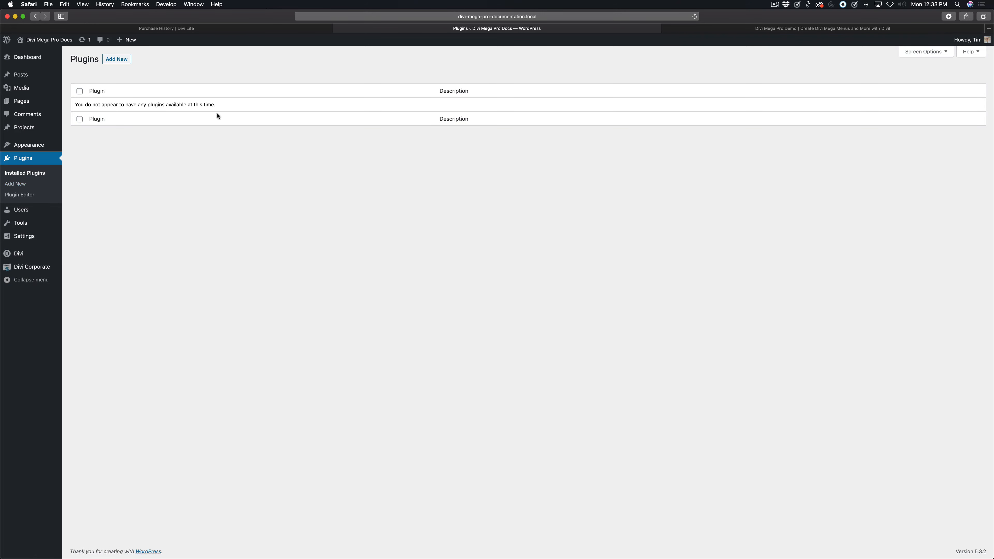
{"action": "left_click", "coordinate": [115, 58]}
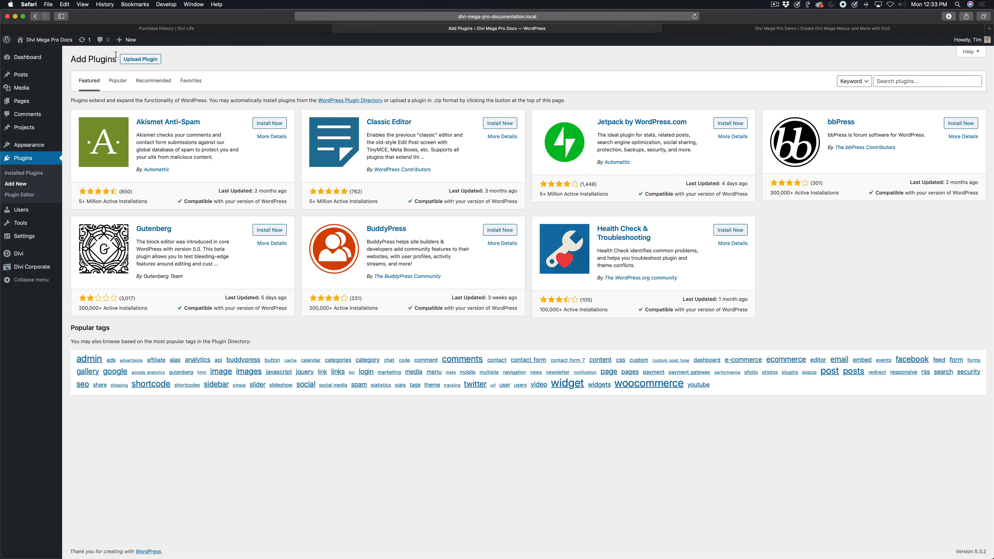
{"action": "left_click", "coordinate": [140, 62]}
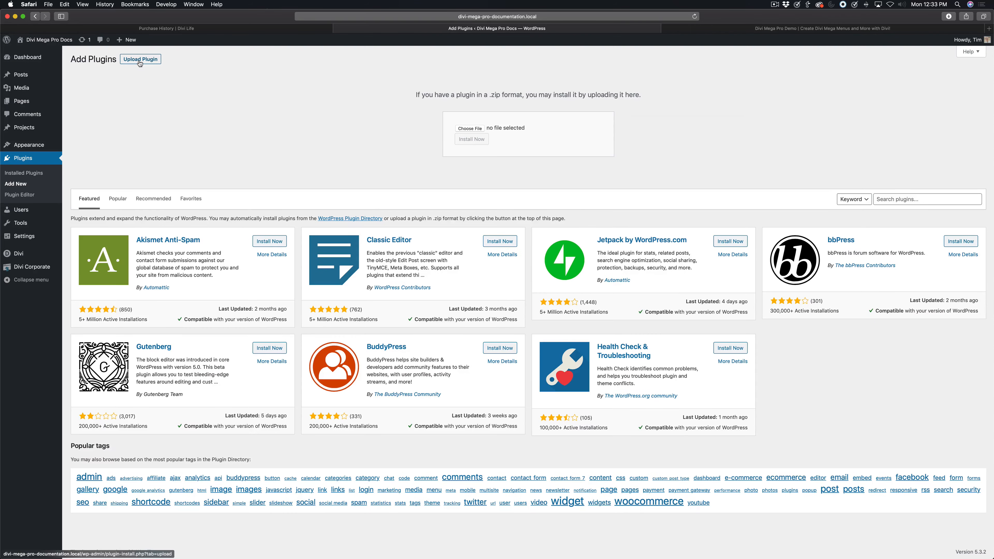
{"action": "left_click", "coordinate": [472, 129]}
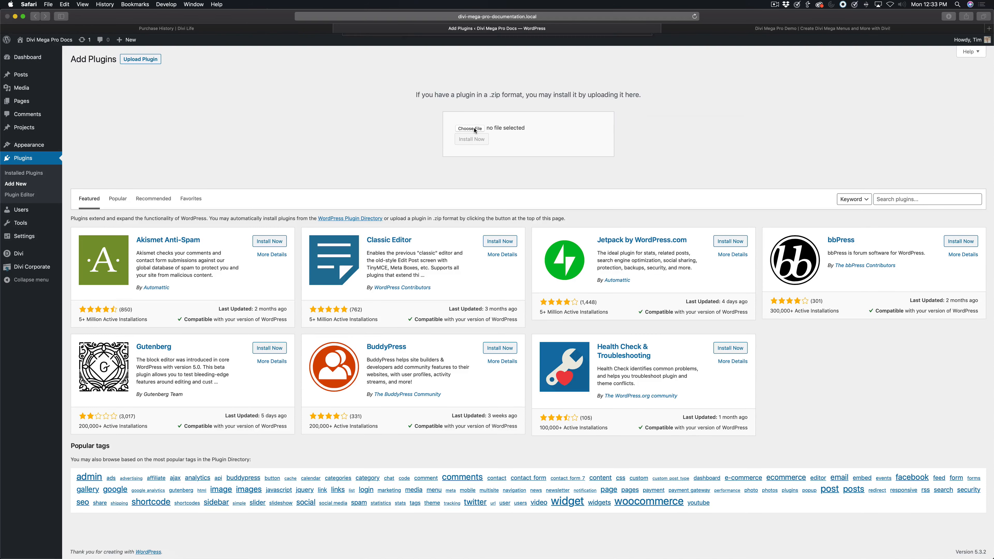
{"action": "left_click", "coordinate": [437, 63]}
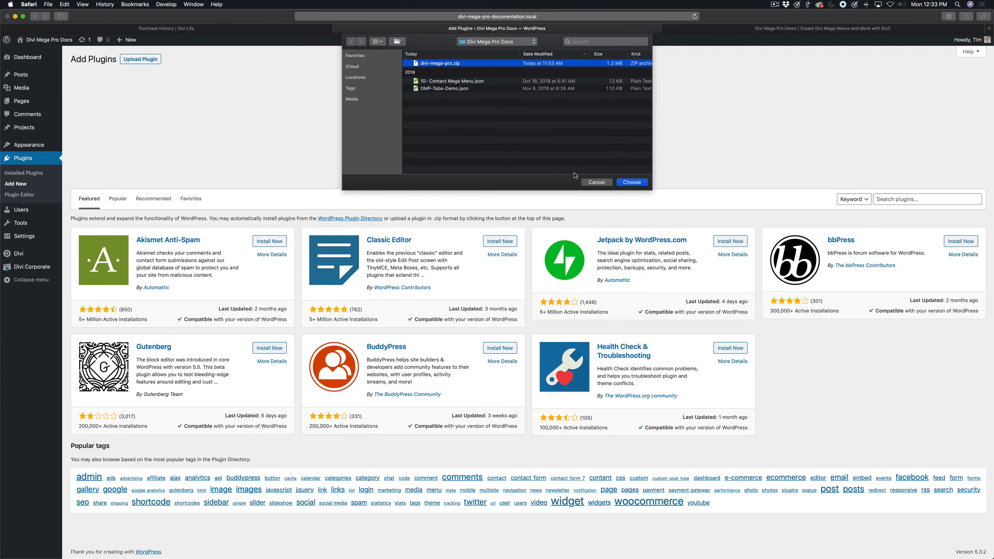
{"action": "left_click", "coordinate": [632, 182]}
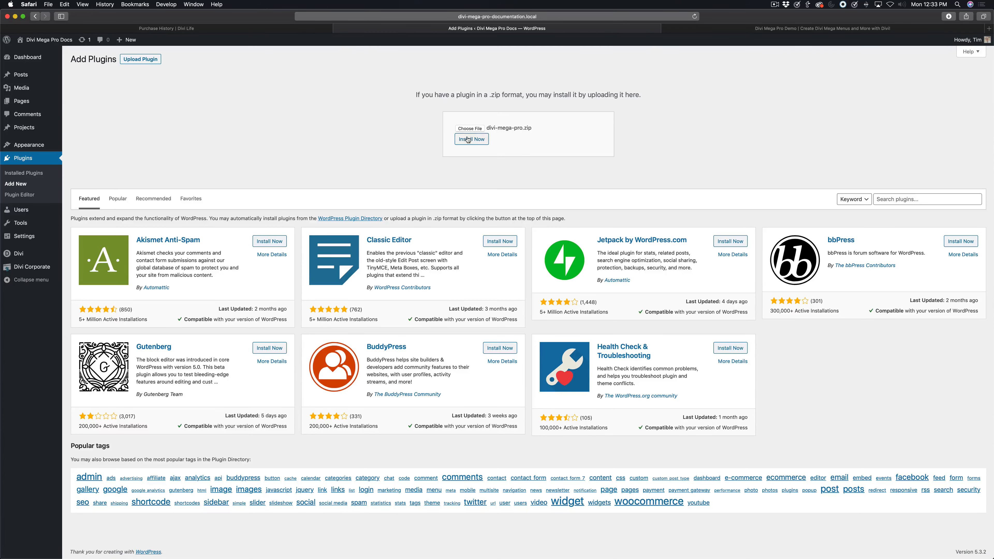
{"action": "left_click", "coordinate": [468, 139]}
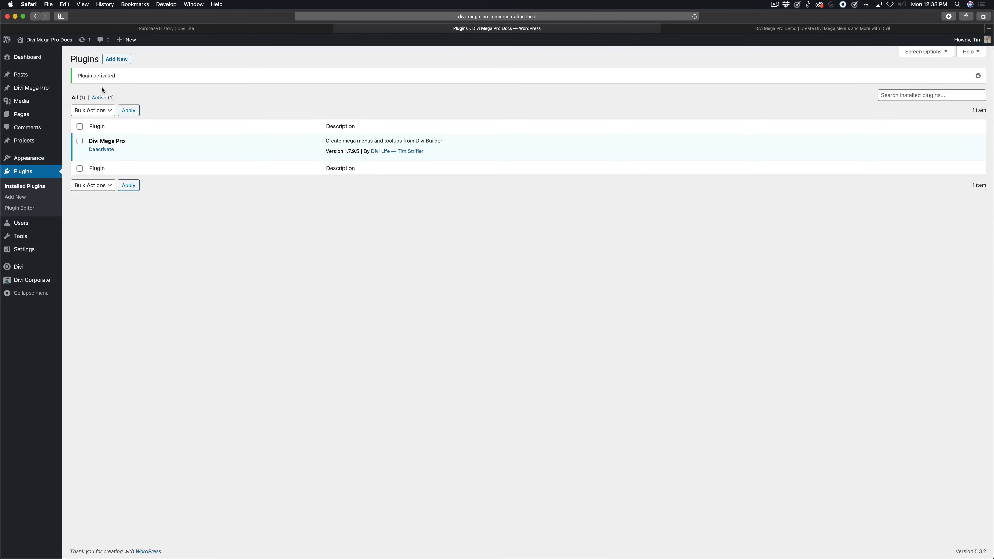
- Copy the All Access Pass license key from the Divi Life account and save it as the License Key in the Divi Mega Pro settings
{"action": "mouse_move", "coordinate": [34, 88]}
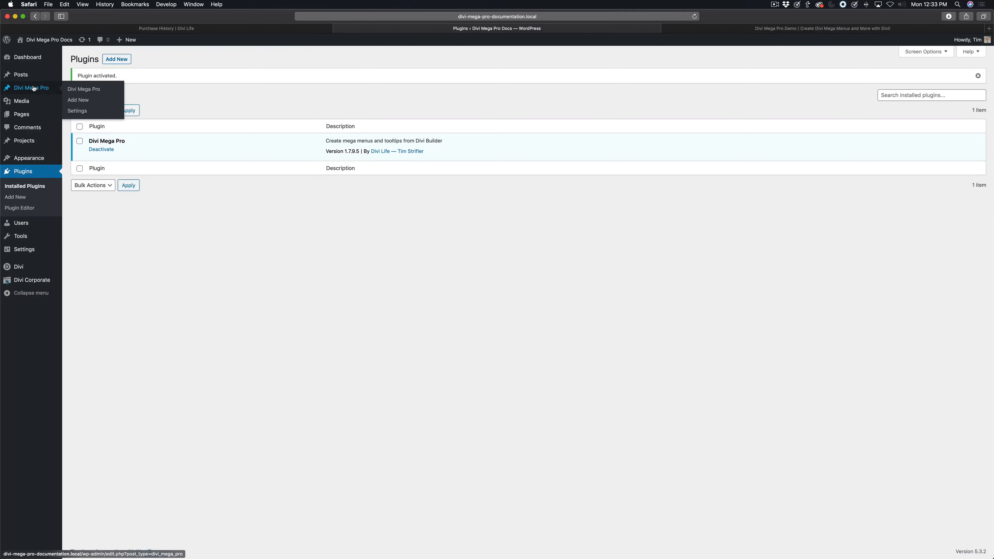
{"action": "left_click", "coordinate": [82, 112]}
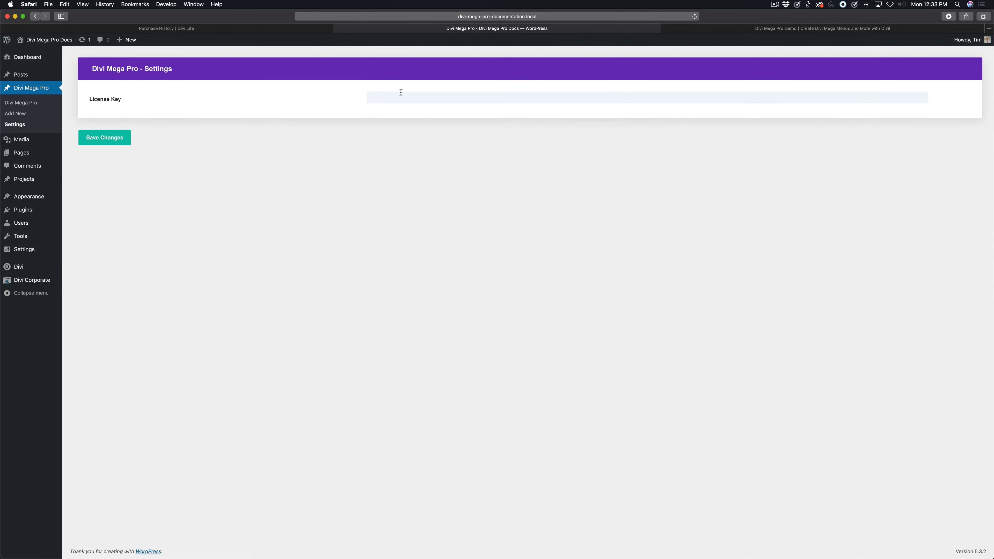
{"action": "left_click", "coordinate": [172, 27]}
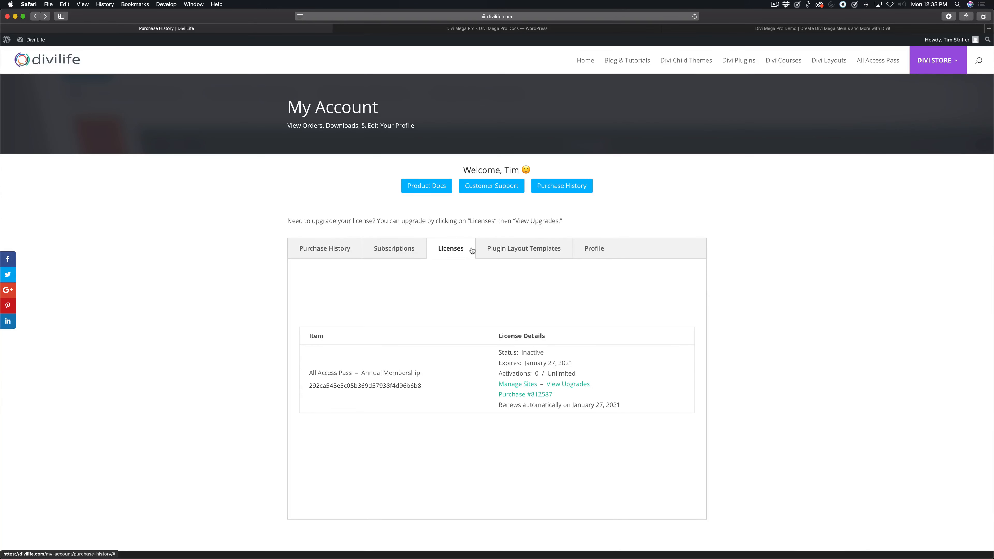
{"action": "double_click", "coordinate": [364, 387]}
{"action": "key", "text": "super+c"}
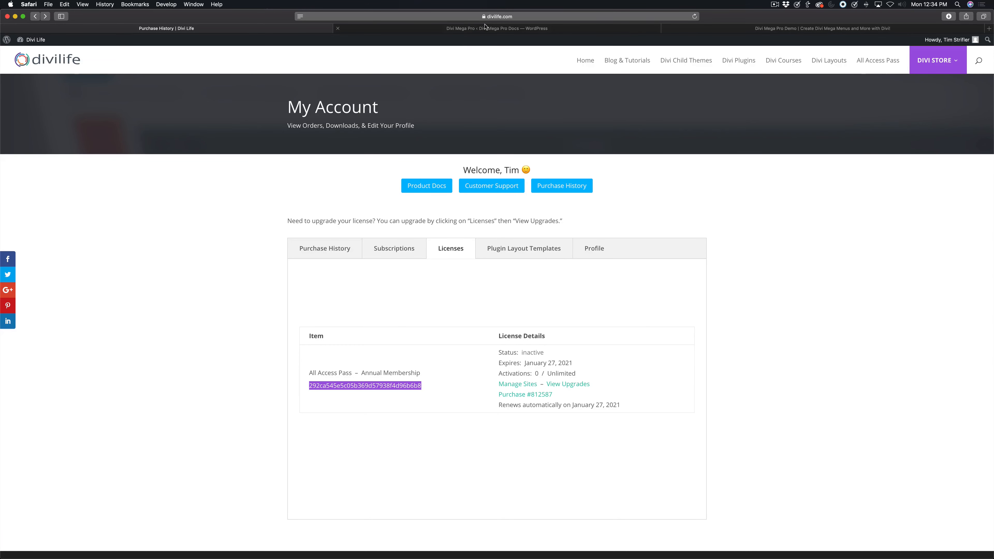
{"action": "left_click", "coordinate": [473, 30]}
{"action": "key", "text": "super+v"}
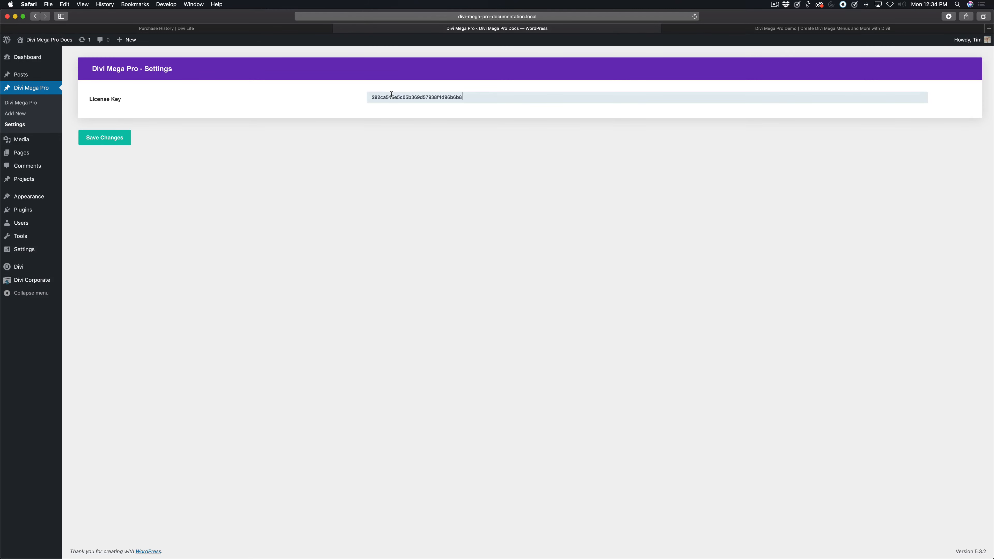
{"action": "left_click", "coordinate": [96, 144]}
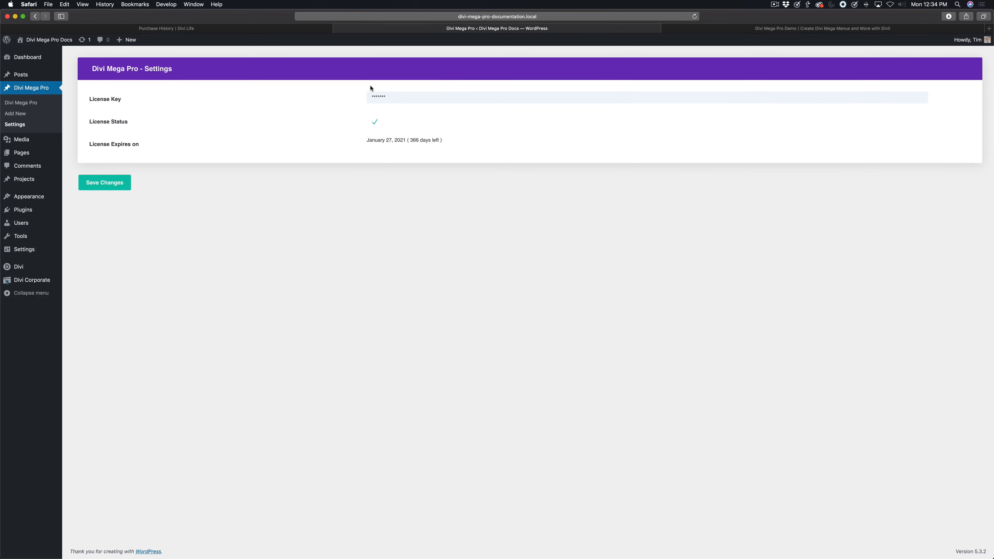
- Check the site management option for the All Access Pass license in the Divi Life account, and return to the plugin settings
{"action": "left_click", "coordinate": [392, 94]}
{"action": "left_click", "coordinate": [214, 32]}
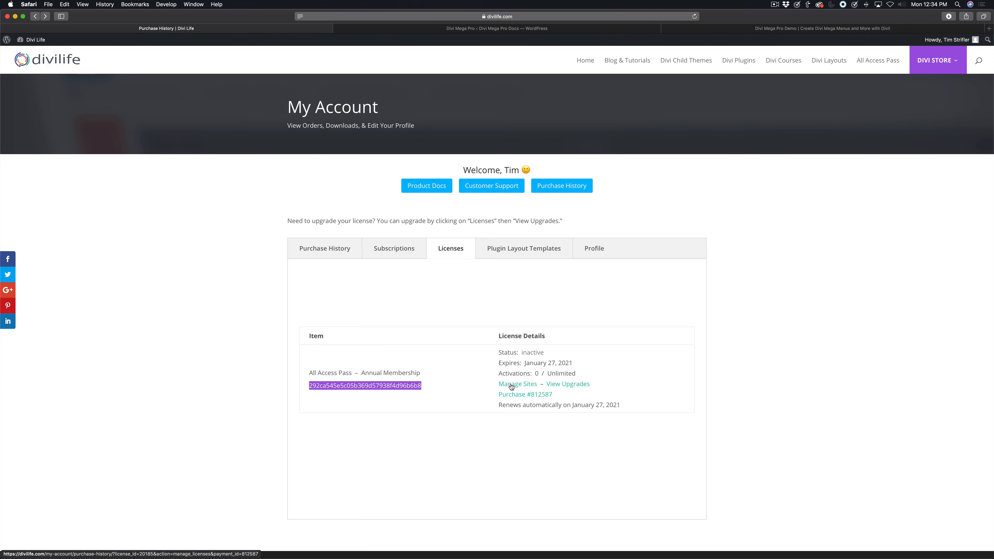
{"action": "left_click", "coordinate": [478, 29]}
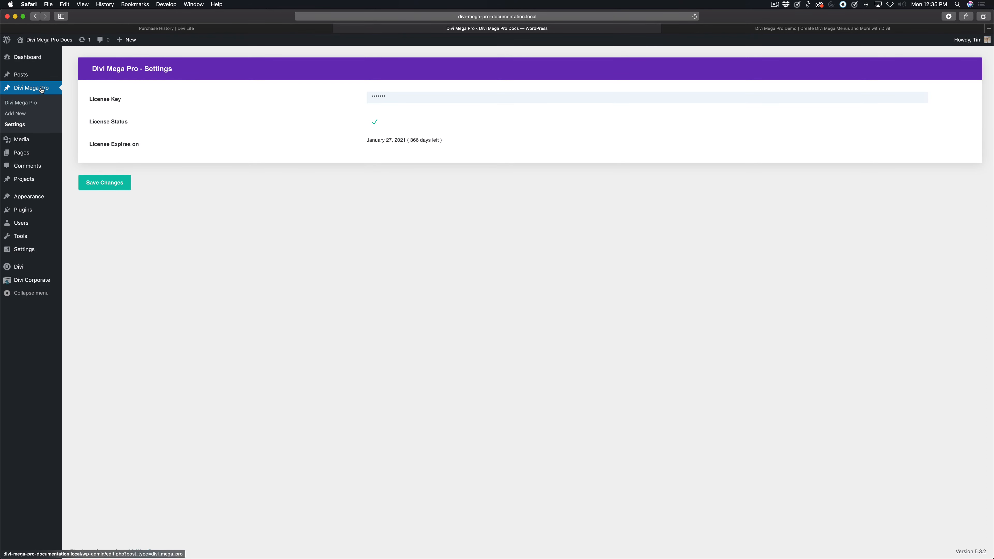
- Create a new Divi Mega Pro item titled "Test Menu" and start it from scratch with the Divi Builder, leaving out a row
{"action": "left_click", "coordinate": [13, 114]}
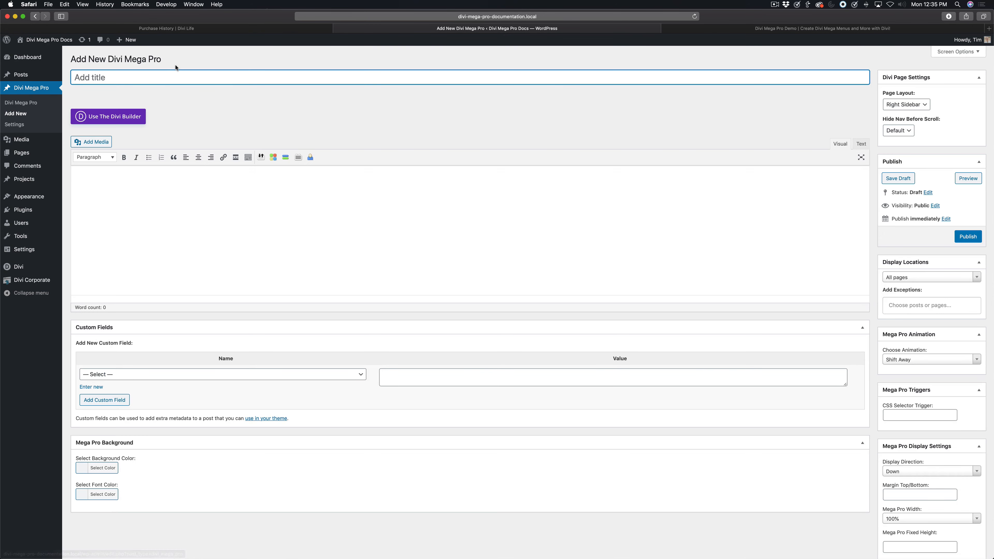
{"action": "type", "text": "T"}
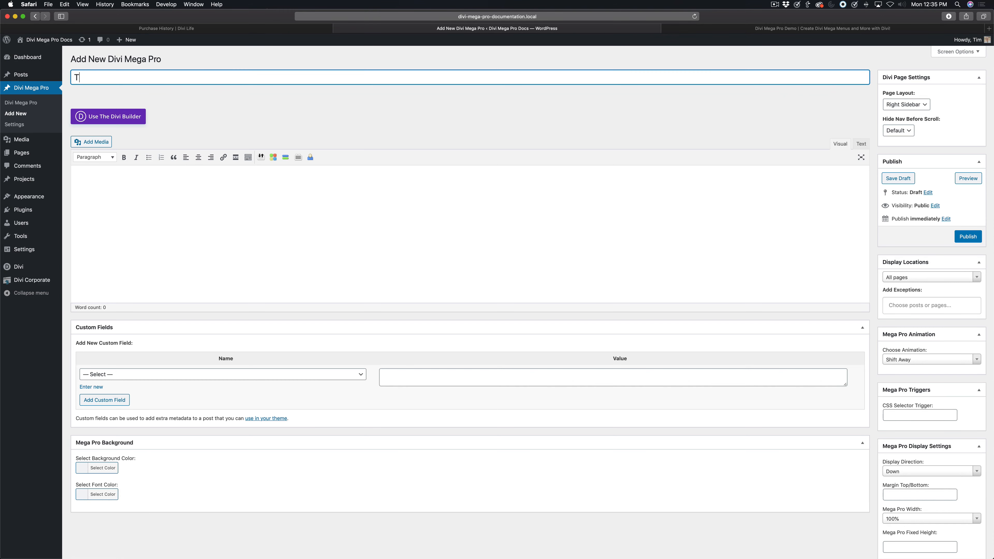
{"action": "type", "text": "est Menu"}
{"action": "left_click", "coordinate": [244, 114]}
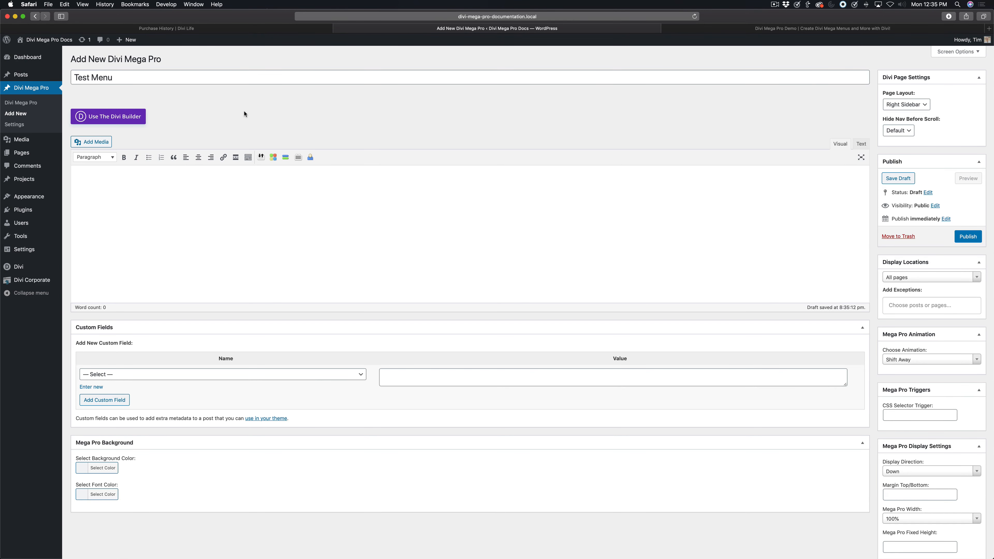
{"action": "left_click", "coordinate": [117, 119]}
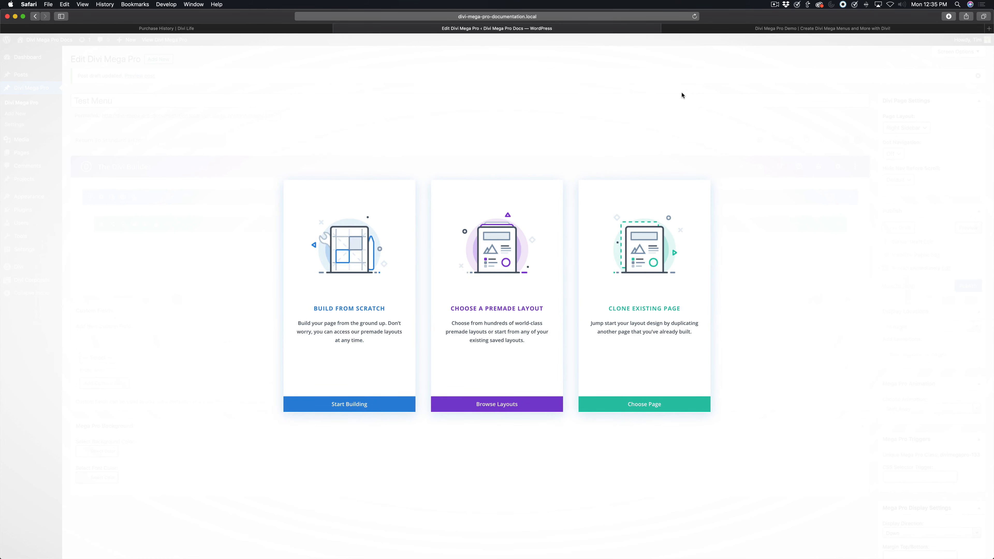
{"action": "left_click", "coordinate": [360, 411]}
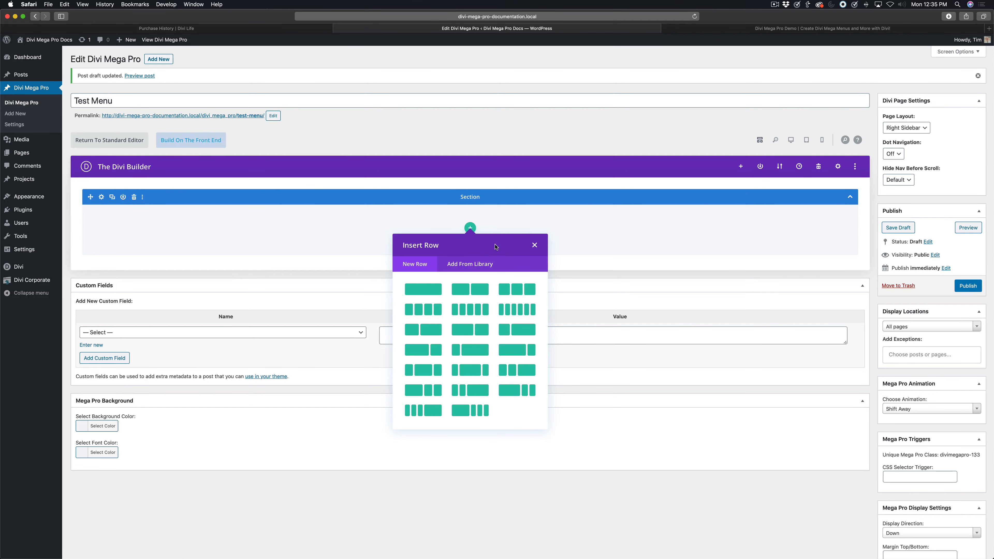
{"action": "left_click", "coordinate": [535, 245]}
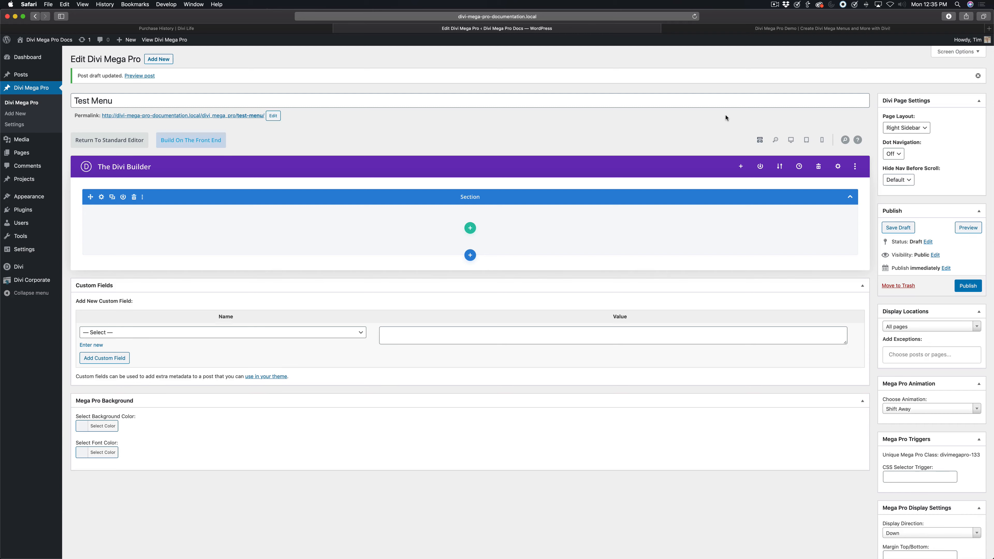
- Look through the plugin layout templates in the Divi Life account, including the import instructions and the Divi Mega Pro templates
{"action": "left_click", "coordinate": [223, 30]}
{"action": "left_click", "coordinate": [210, 315]}
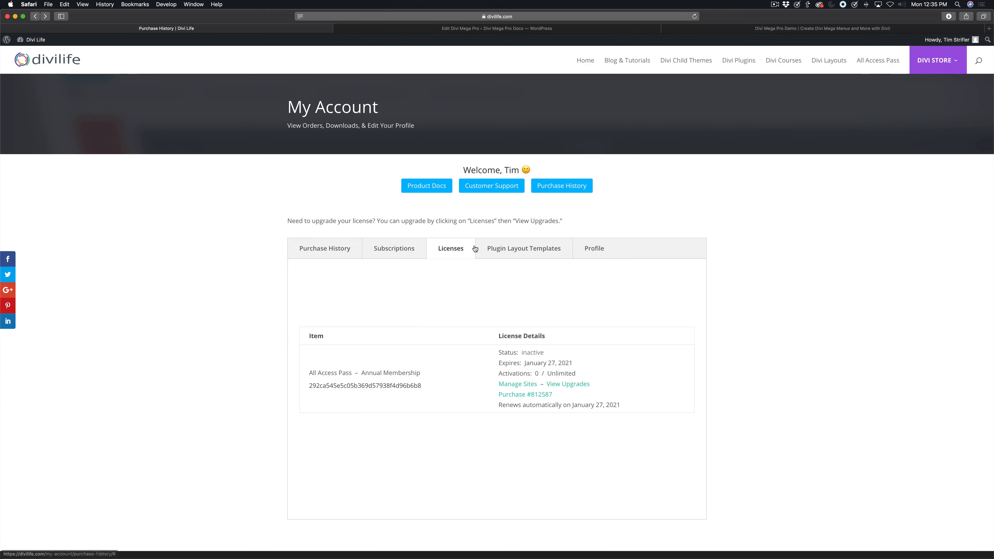
{"action": "mouse_move", "coordinate": [937, 61]}
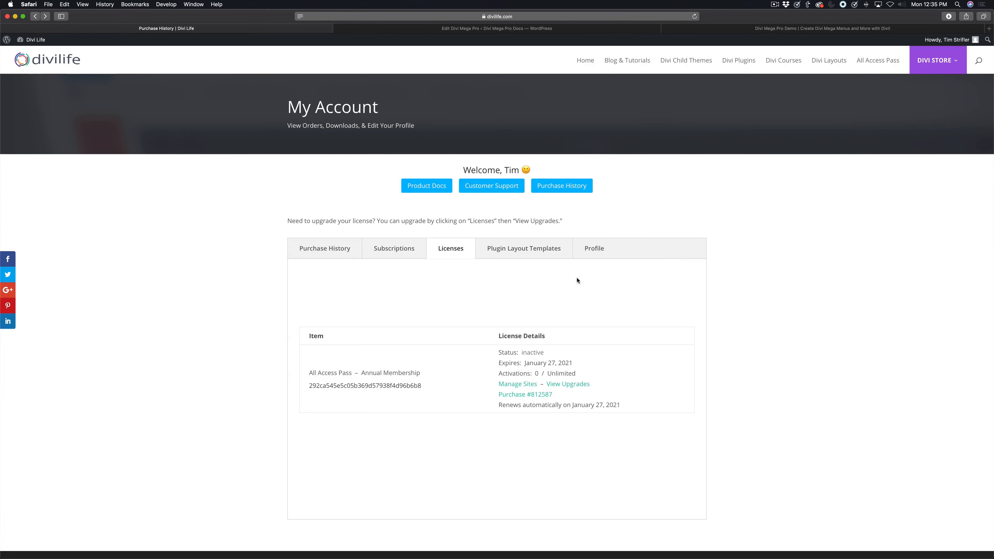
{"action": "left_click", "coordinate": [534, 254]}
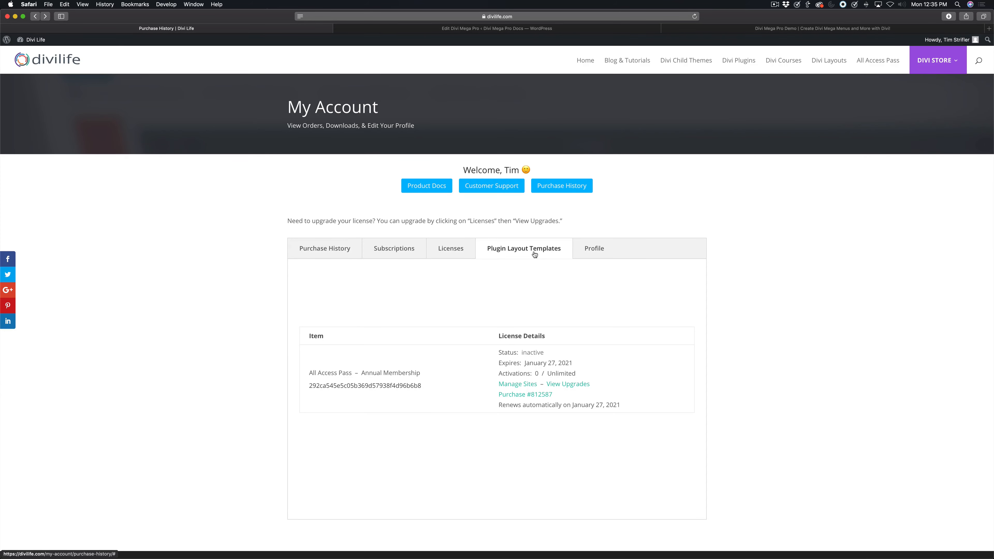
{"action": "scroll", "coordinate": [515, 435], "scroll_direction": "down", "scroll_amount": 10}
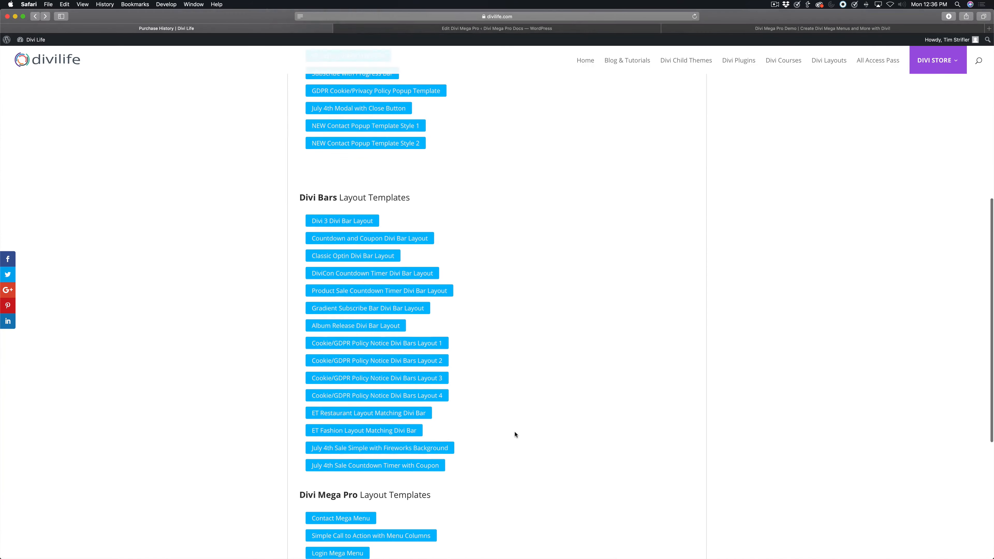
{"action": "scroll", "coordinate": [514, 435], "scroll_direction": "down", "scroll_amount": 6}
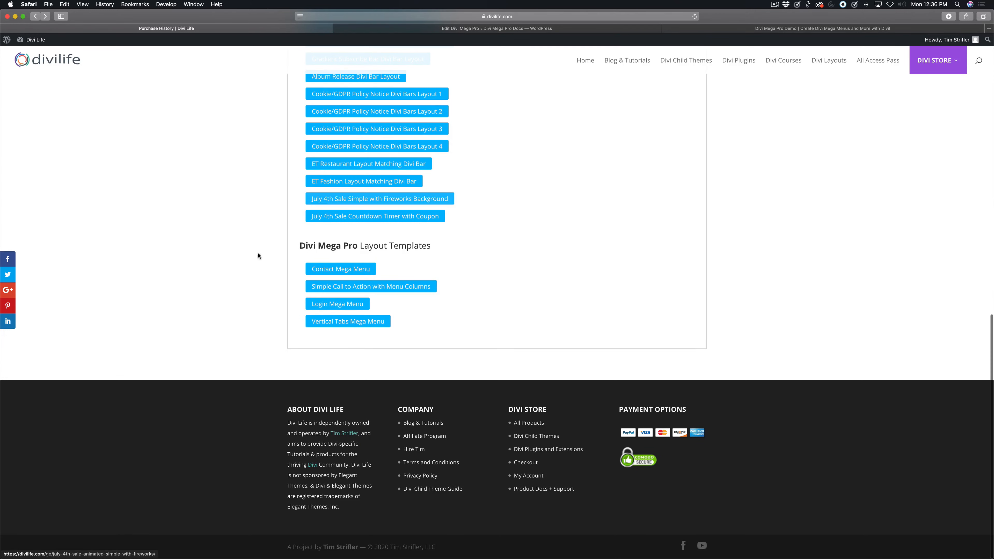
{"action": "scroll", "coordinate": [423, 231], "scroll_direction": "up", "scroll_amount": 15}
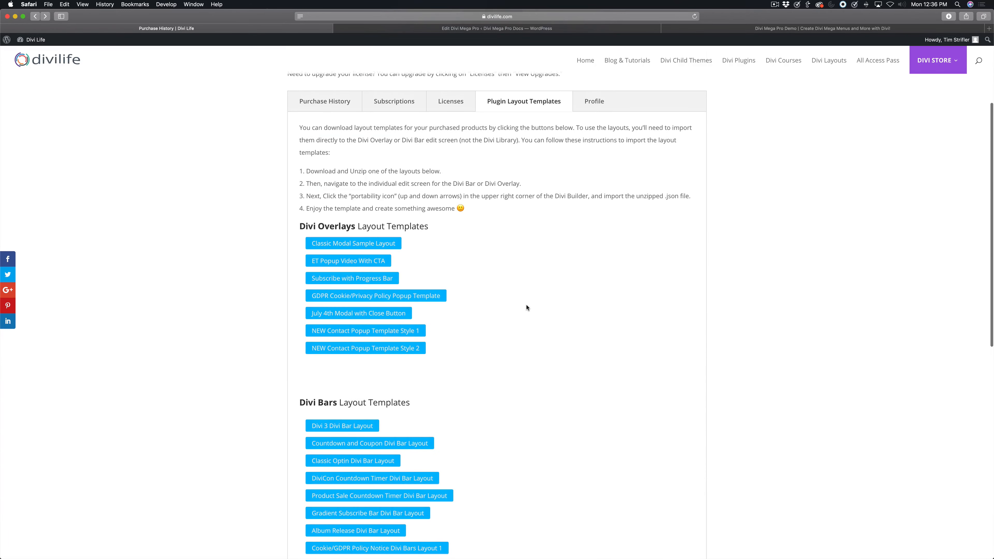
{"action": "scroll", "coordinate": [526, 304], "scroll_direction": "down", "scroll_amount": 14}
{"action": "scroll", "coordinate": [525, 305], "scroll_direction": "up", "scroll_amount": 9}
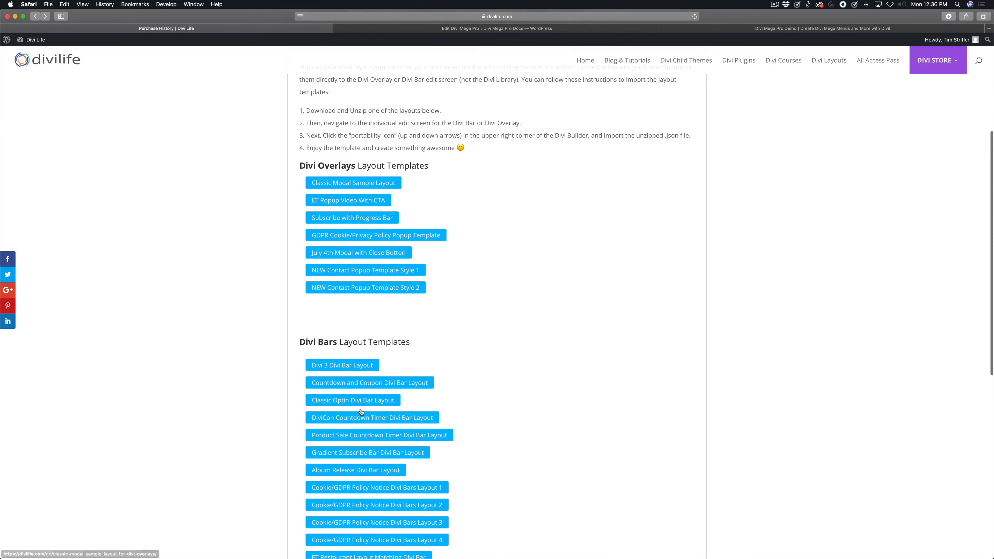
{"action": "scroll", "coordinate": [464, 408], "scroll_direction": "down", "scroll_amount": 10}
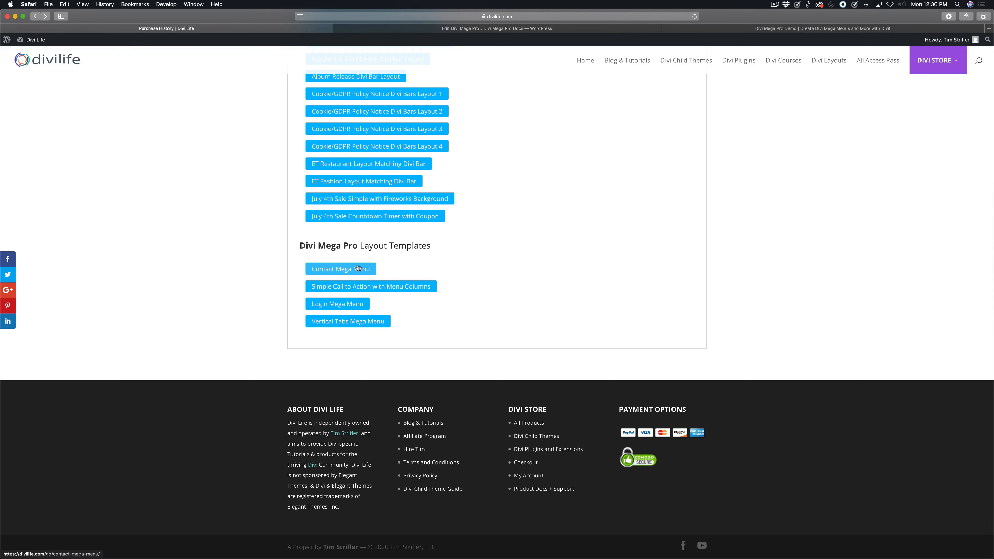
{"action": "scroll", "coordinate": [455, 115], "scroll_direction": "up", "scroll_amount": 20}
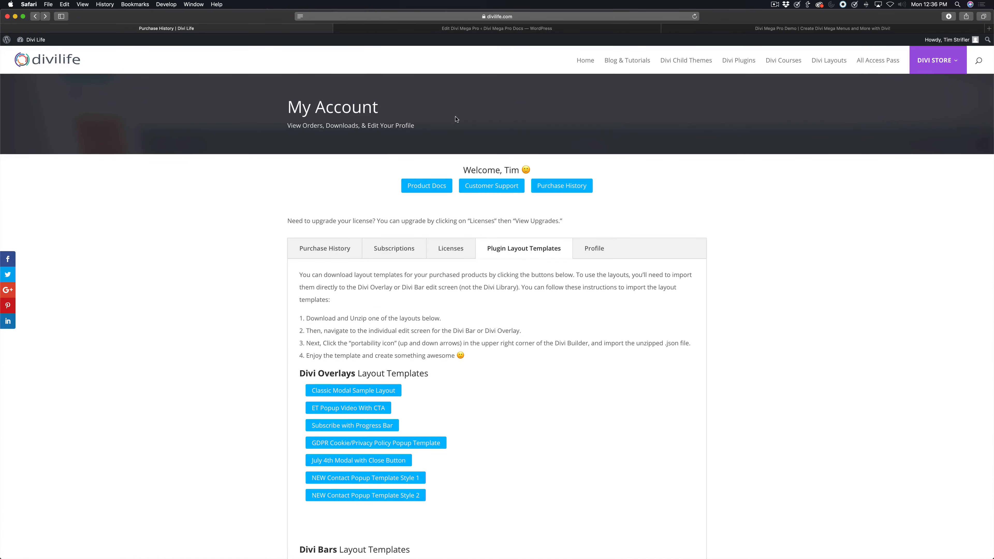
- Import the layout file "10- Contact Mega Menu.json" into the Test Menu's Divi Builder, replacing the existing content
{"action": "left_click", "coordinate": [500, 29]}
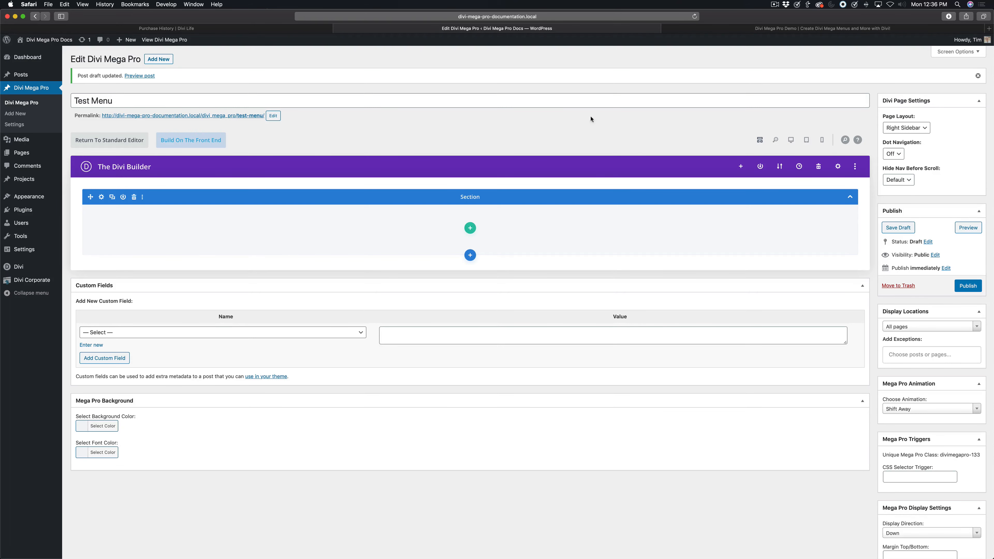
{"action": "mouse_move", "coordinate": [23, 266]}
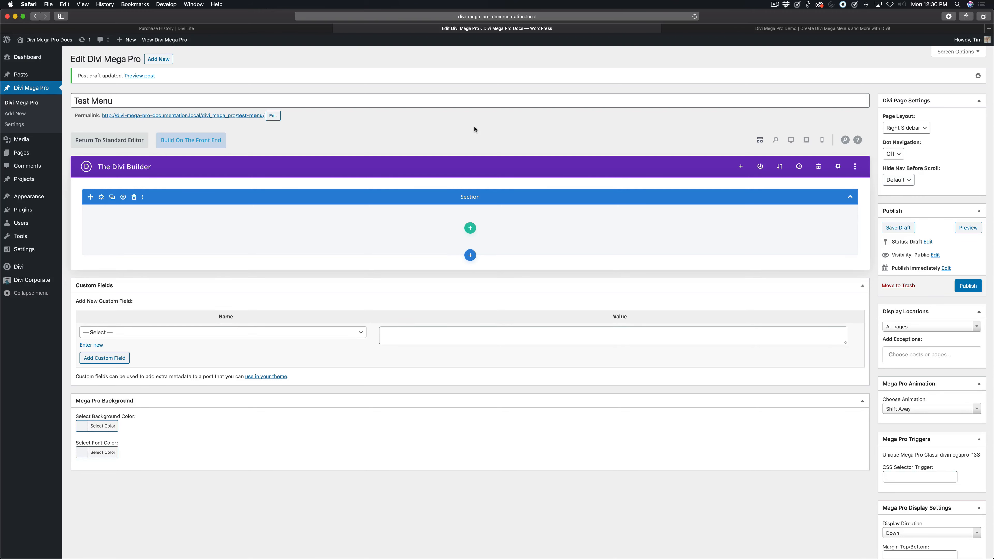
{"action": "left_click", "coordinate": [781, 167]}
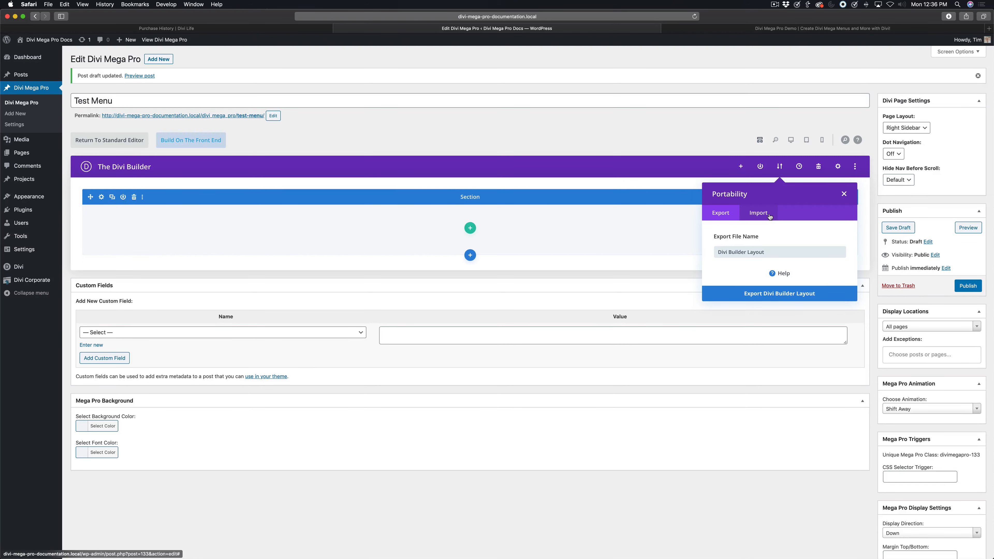
{"action": "left_click", "coordinate": [759, 213]}
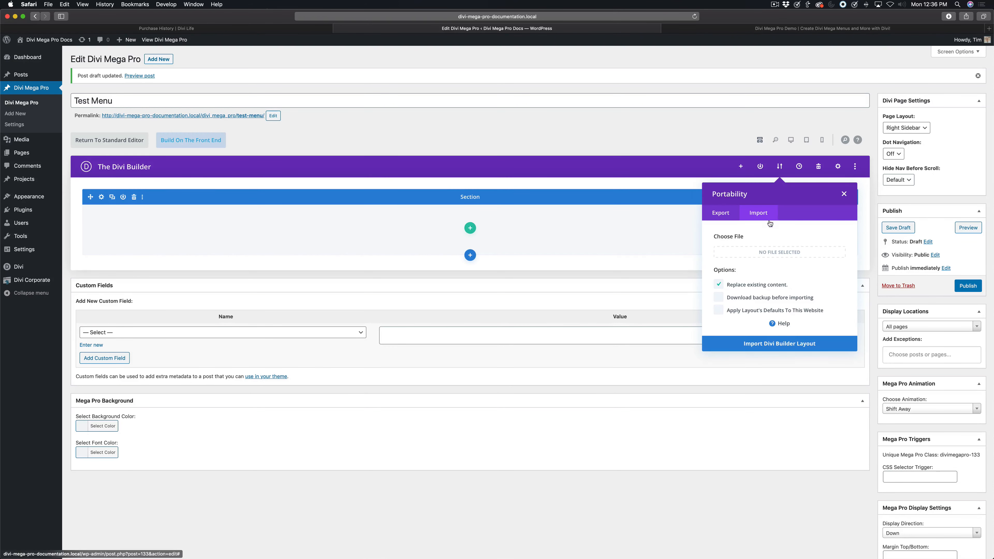
{"action": "left_click", "coordinate": [772, 254]}
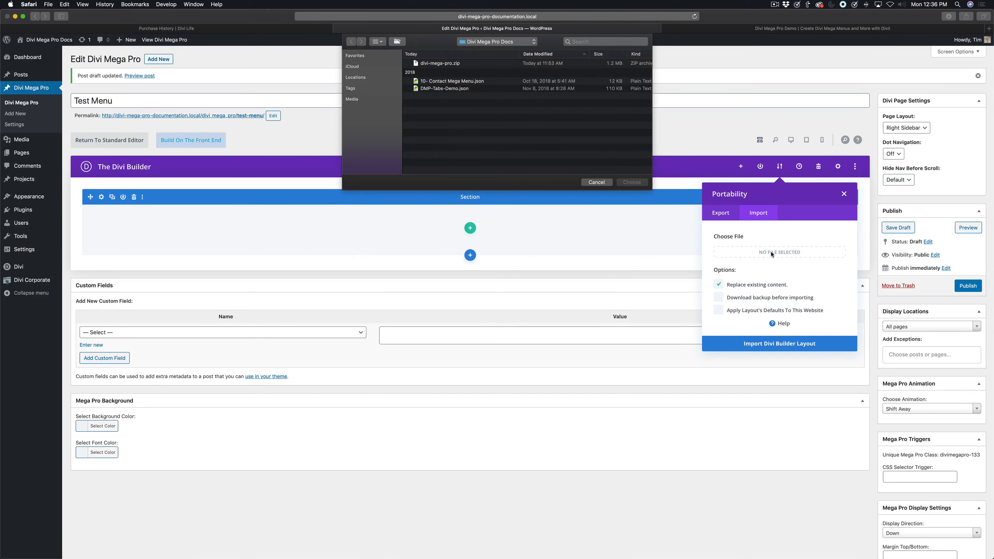
{"action": "left_click", "coordinate": [453, 81]}
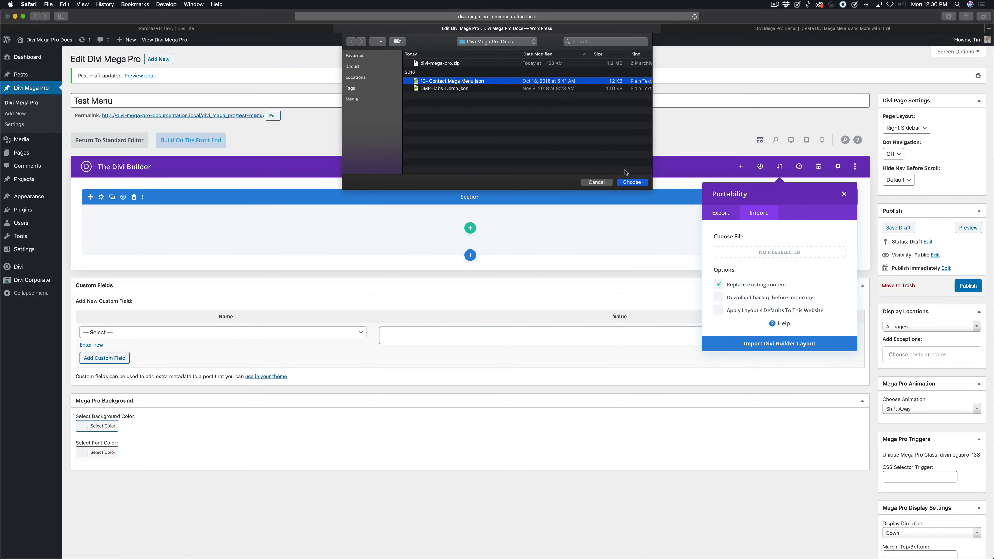
{"action": "left_click", "coordinate": [631, 183]}
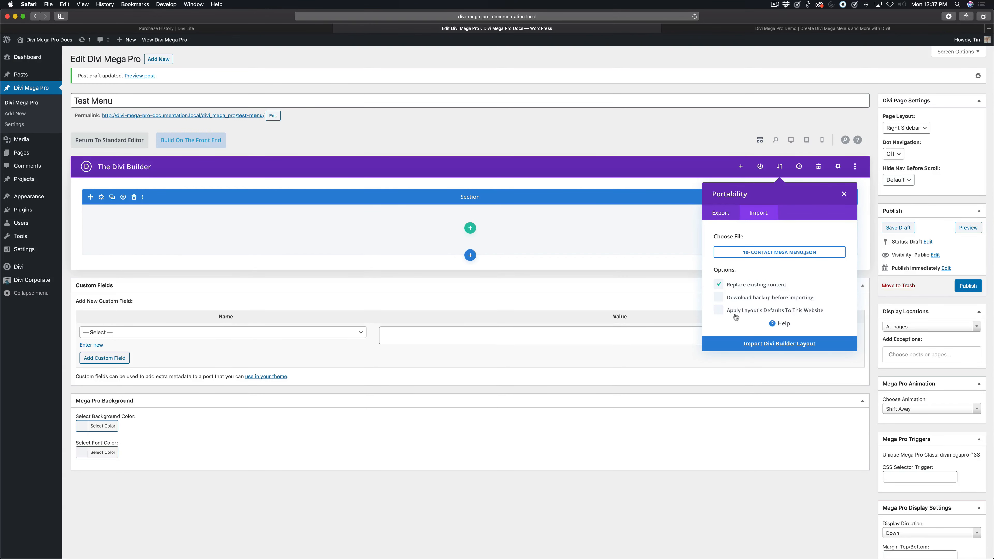
{"action": "left_click", "coordinate": [784, 342]}
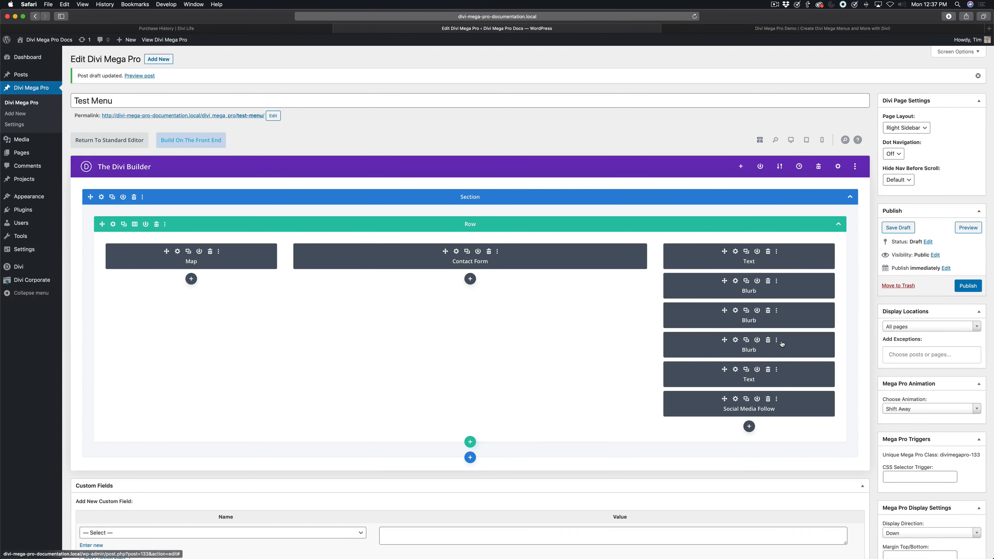
- Preview the imported contact layout in desktop view, return to the wireframe view, and publish the Test Menu
{"action": "left_click", "coordinate": [791, 140]}
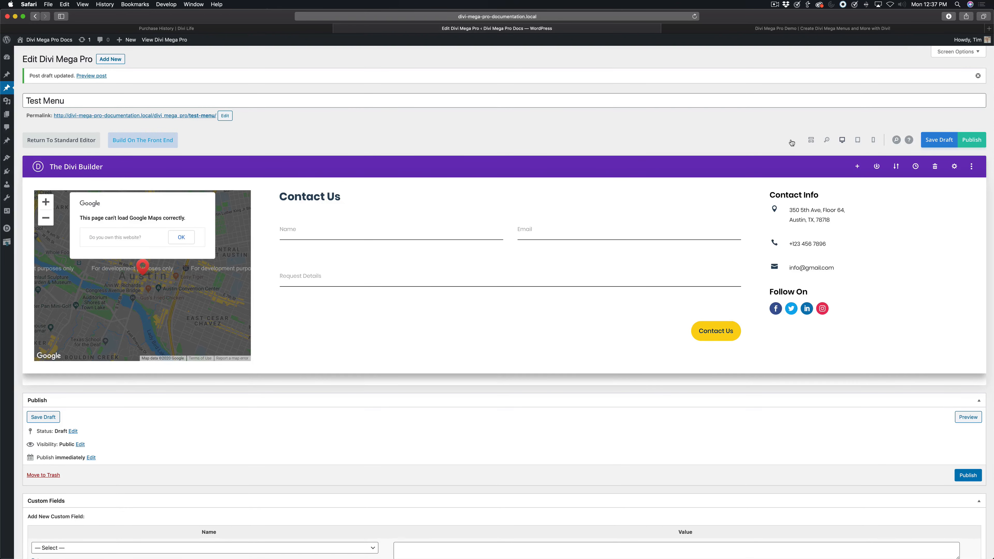
{"action": "left_click", "coordinate": [812, 141]}
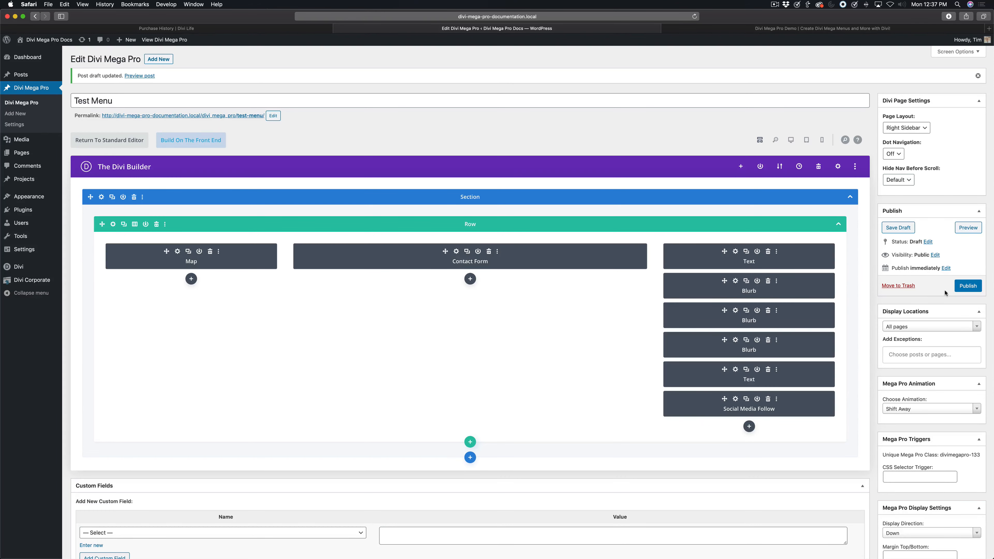
{"action": "left_click", "coordinate": [973, 283]}
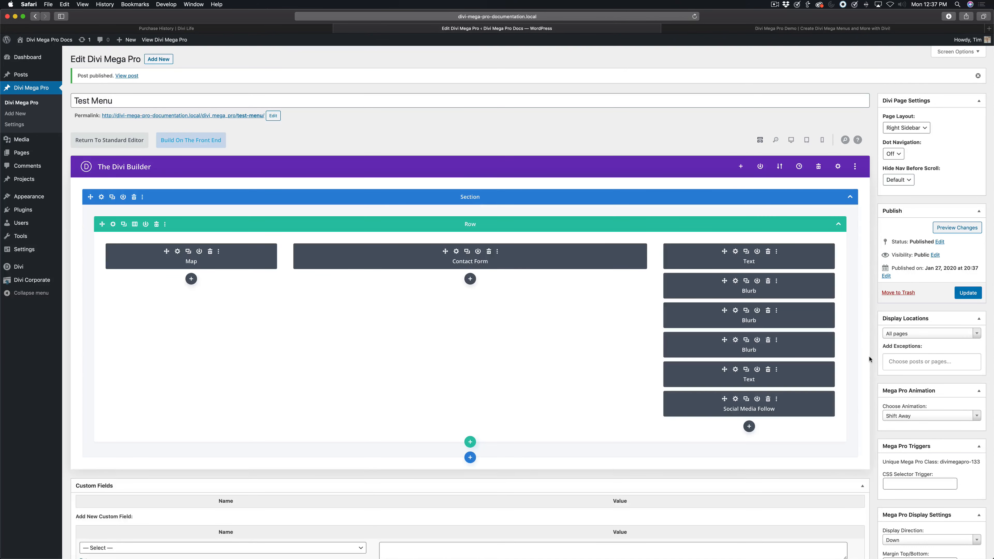
- Examine the Test Menu's unique Mega Pro class and its display, close button and additional settings
{"action": "scroll", "coordinate": [875, 358], "scroll_direction": "down", "scroll_amount": 2}
{"action": "scroll", "coordinate": [876, 358], "scroll_direction": "down", "scroll_amount": 5}
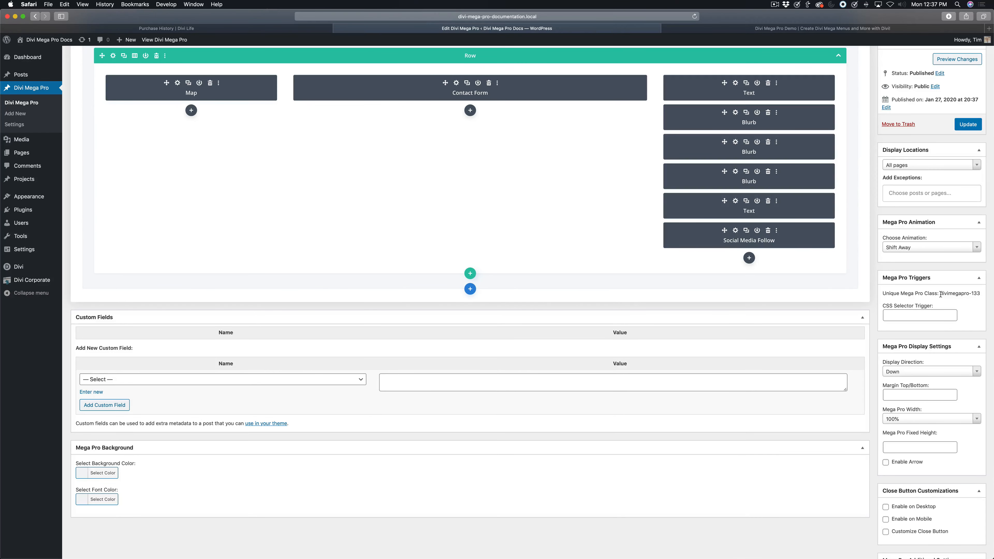
{"action": "left_click_drag", "start_coordinate": [940, 293], "coordinate": [979, 295]}
{"action": "right_click", "coordinate": [960, 292]}
{"action": "left_click", "coordinate": [900, 317]}
{"action": "left_click", "coordinate": [872, 303]}
{"action": "scroll", "coordinate": [929, 423], "scroll_direction": "down", "scroll_amount": 5}
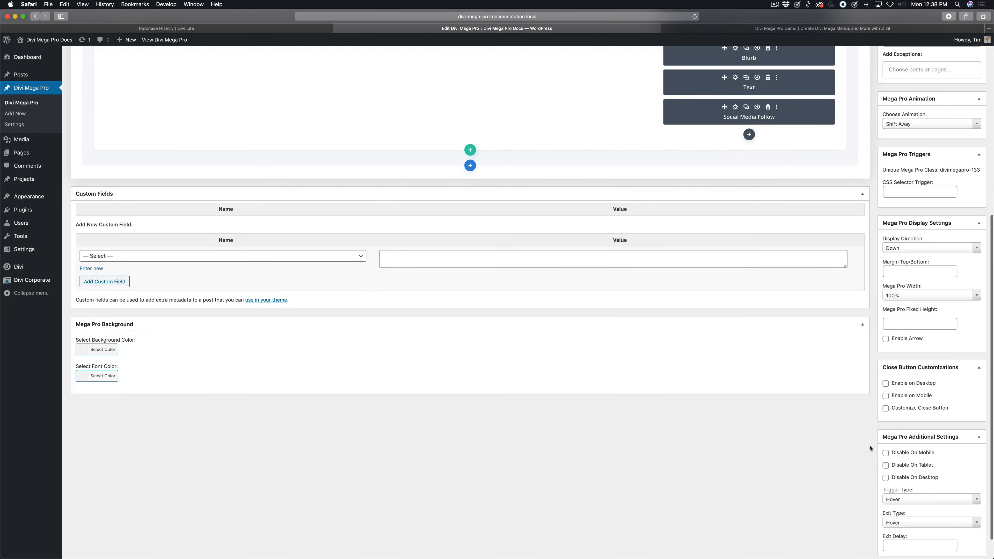
{"action": "scroll", "coordinate": [871, 449], "scroll_direction": "down", "scroll_amount": 2}
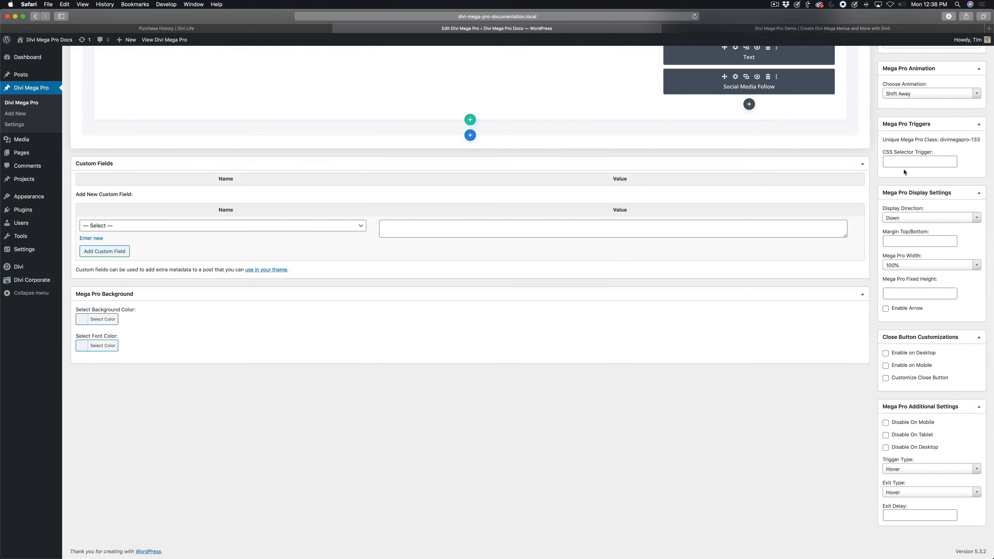
{"action": "scroll", "coordinate": [875, 372], "scroll_direction": "up", "scroll_amount": 13}
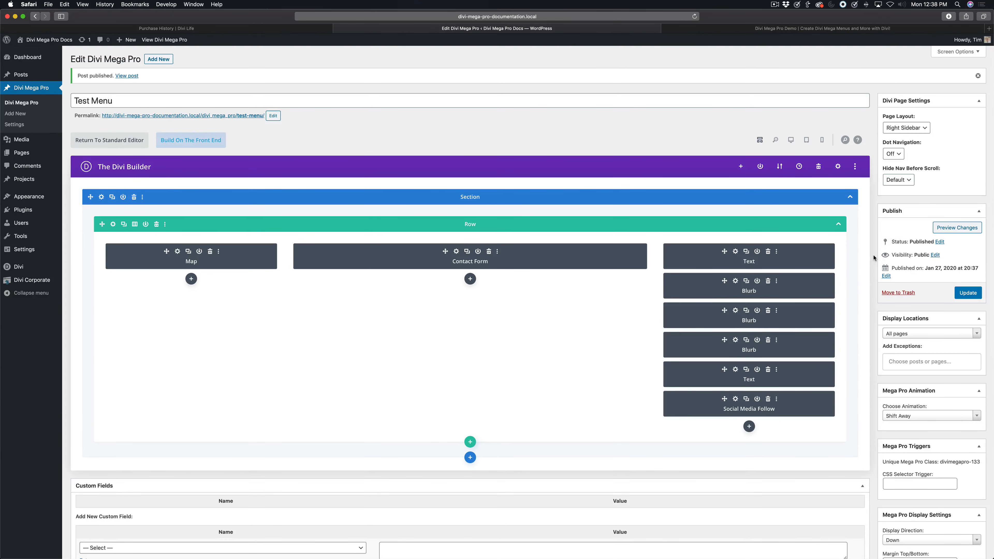
- Copy the Test Menu's unique Mega Pro class, divimegapro-133
{"action": "scroll", "coordinate": [894, 402], "scroll_direction": "down", "scroll_amount": 6}
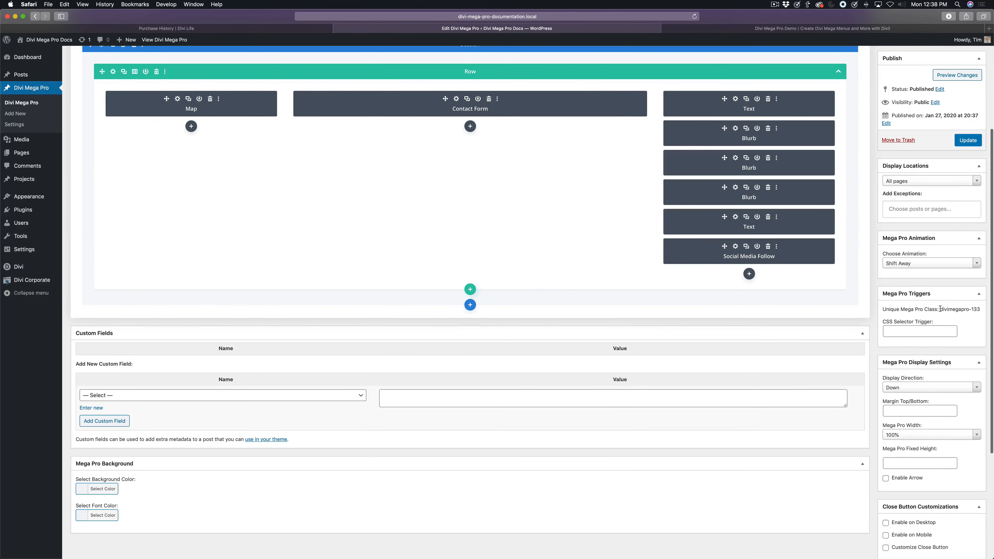
{"action": "left_click_drag", "start_coordinate": [940, 308], "coordinate": [980, 307]}
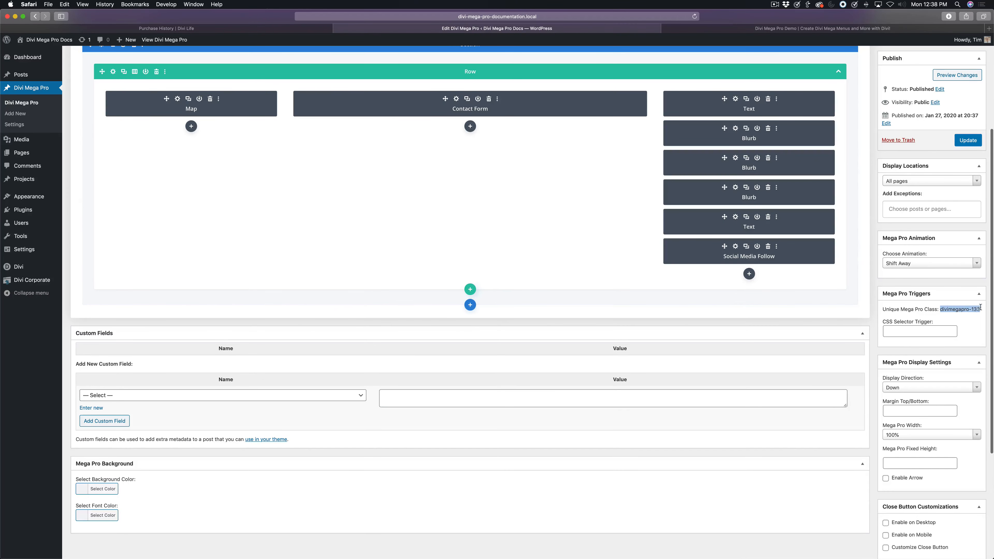
{"action": "right_click", "coordinate": [965, 311]}
{"action": "left_click", "coordinate": [919, 333]}
{"action": "scroll", "coordinate": [444, 229], "scroll_direction": "up", "scroll_amount": 7}
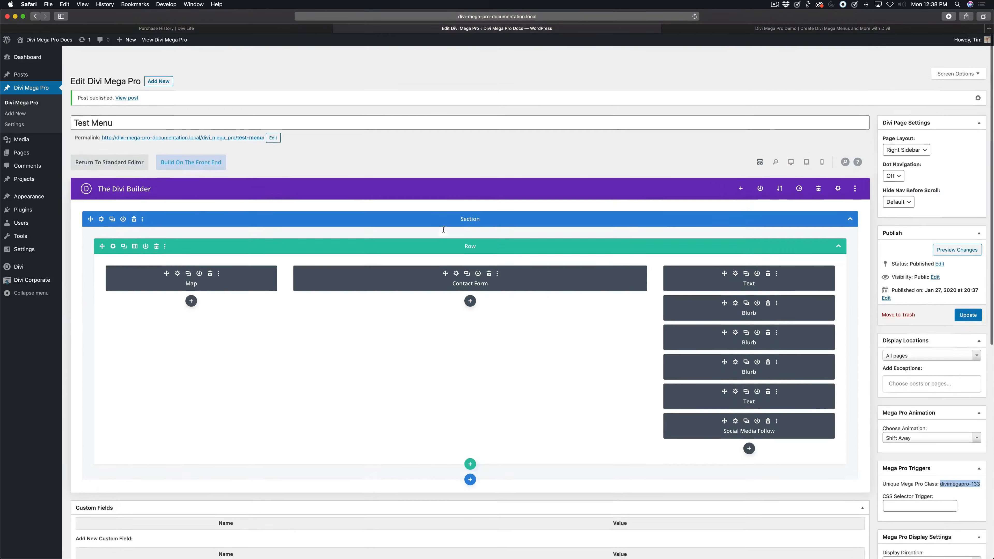
- Expand the Contact Us item in the site's Main Menu and enable the CSS Classes and Link Relationship (XFN) advanced menu properties
{"action": "mouse_move", "coordinate": [39, 203]}
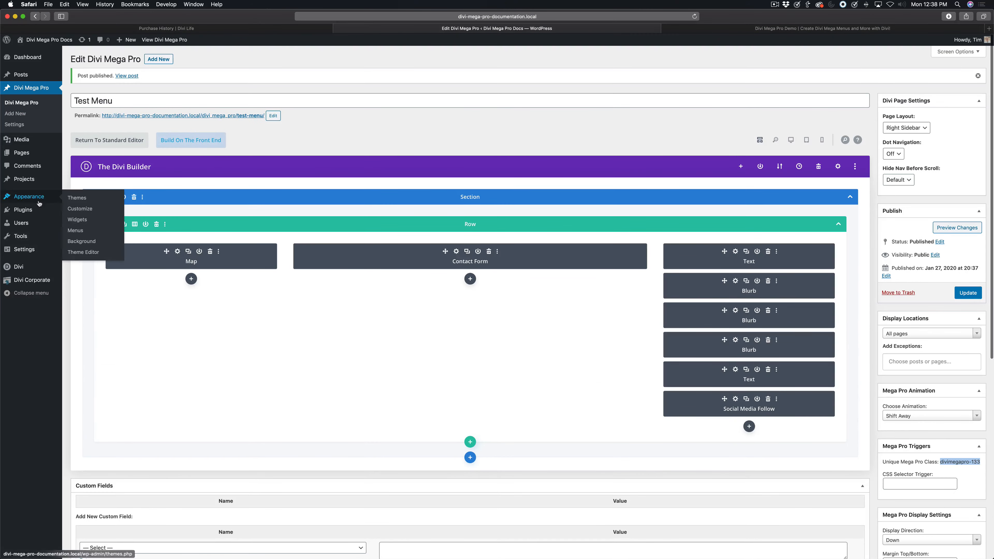
{"action": "left_click", "coordinate": [75, 231]}
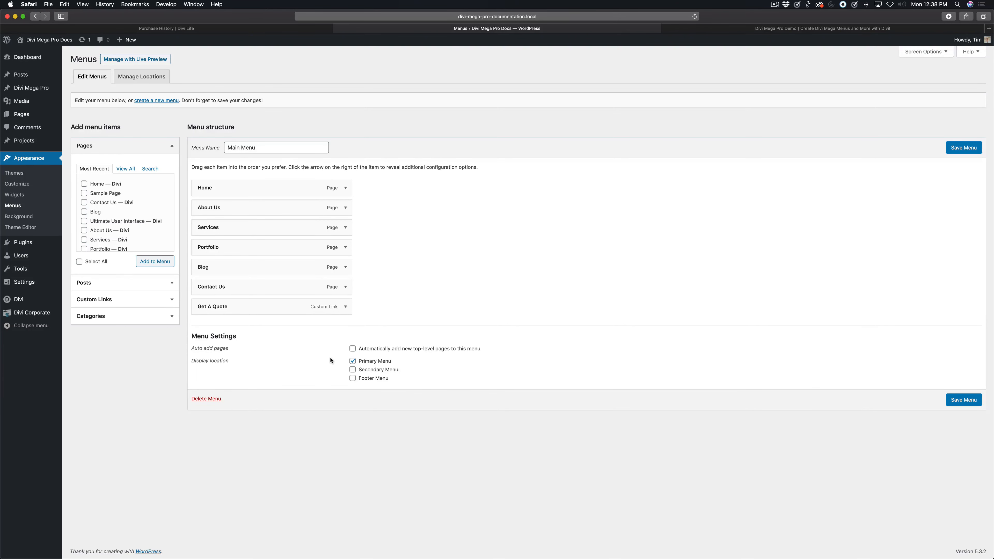
{"action": "left_click", "coordinate": [345, 288]}
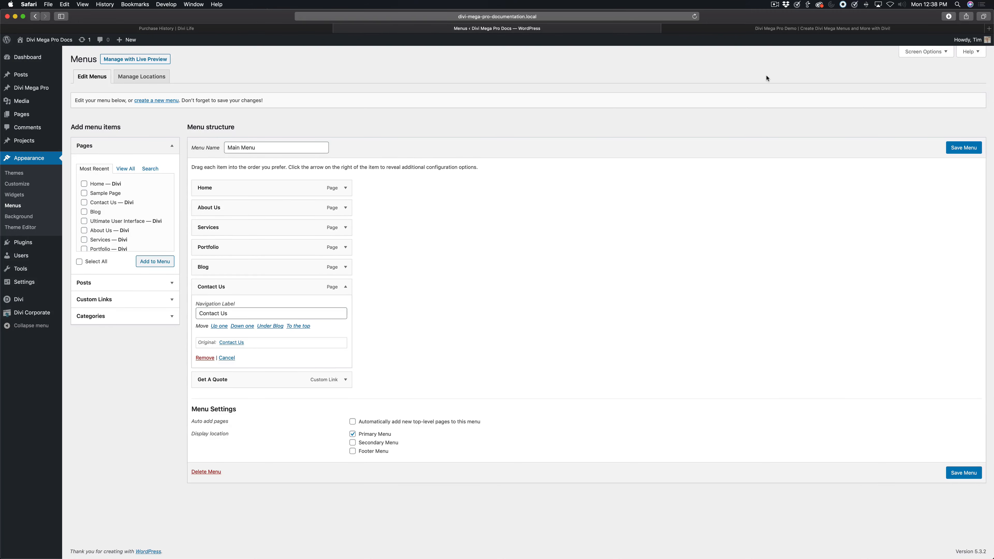
{"action": "left_click", "coordinate": [925, 52]}
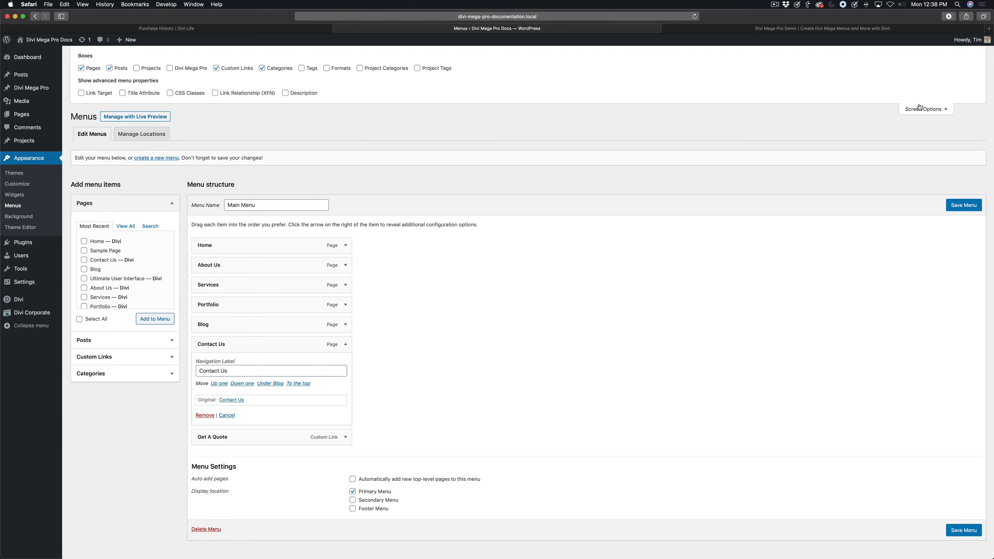
{"action": "left_click", "coordinate": [188, 94]}
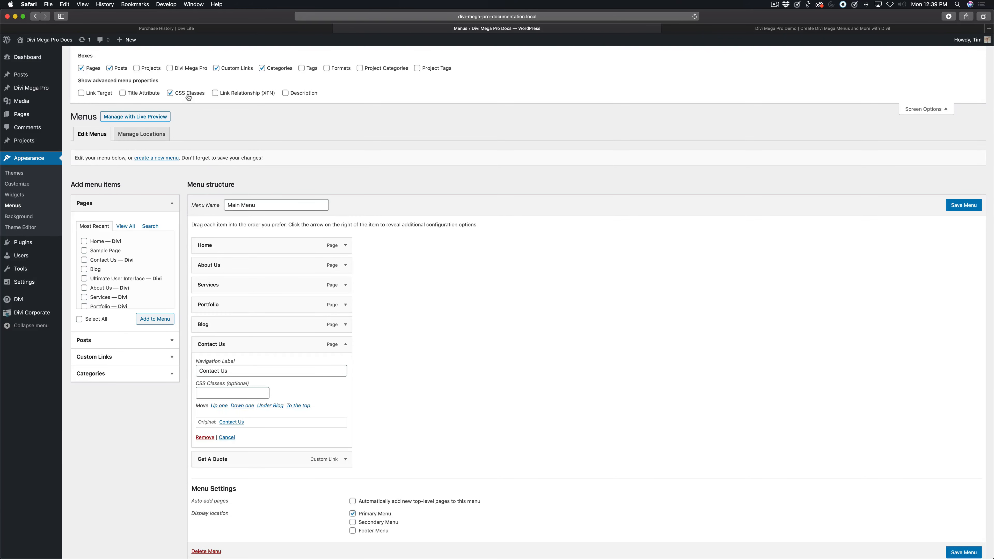
{"action": "left_click", "coordinate": [236, 95]}
{"action": "left_click", "coordinate": [912, 110]}
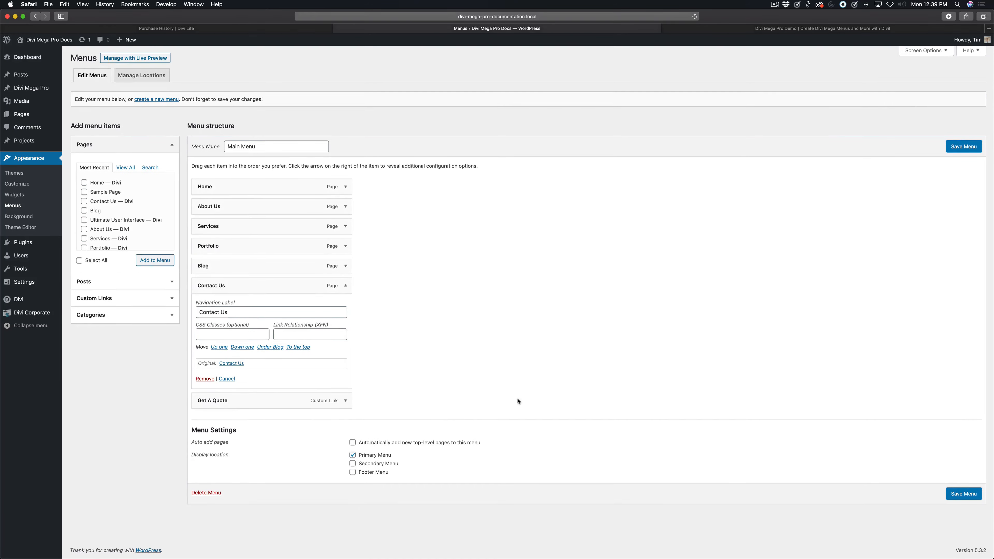
- Compare the Contact Us item's CSS Classes and Link Relationship fields, and view the mega menus on the Divi Mega Pro demo site
{"action": "left_click", "coordinate": [218, 334]}
{"action": "left_click", "coordinate": [328, 332]}
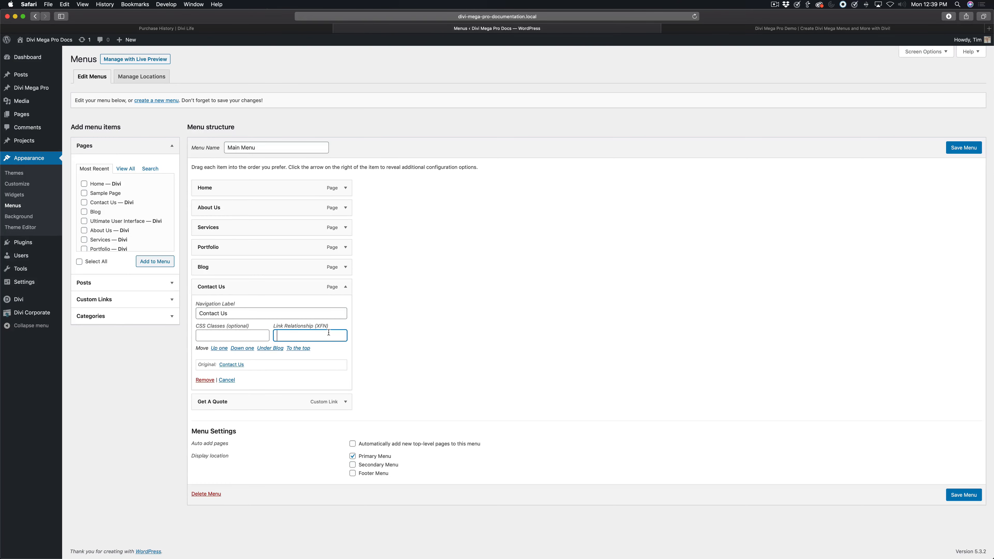
{"action": "left_click", "coordinate": [218, 339]}
{"action": "left_click", "coordinate": [318, 337]}
{"action": "left_click", "coordinate": [218, 337]}
{"action": "left_click", "coordinate": [282, 335]}
{"action": "left_click", "coordinate": [792, 30]}
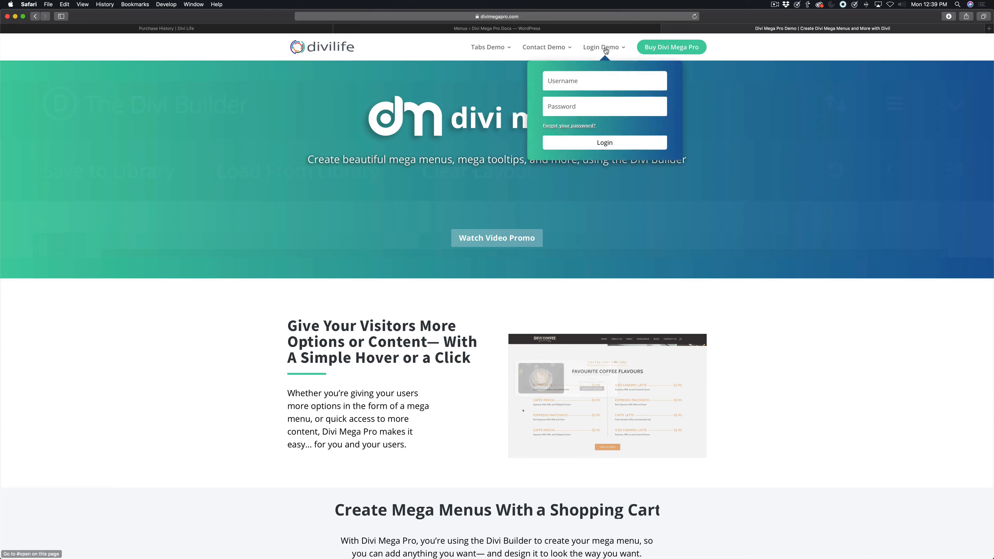
{"action": "mouse_move", "coordinate": [543, 50]}
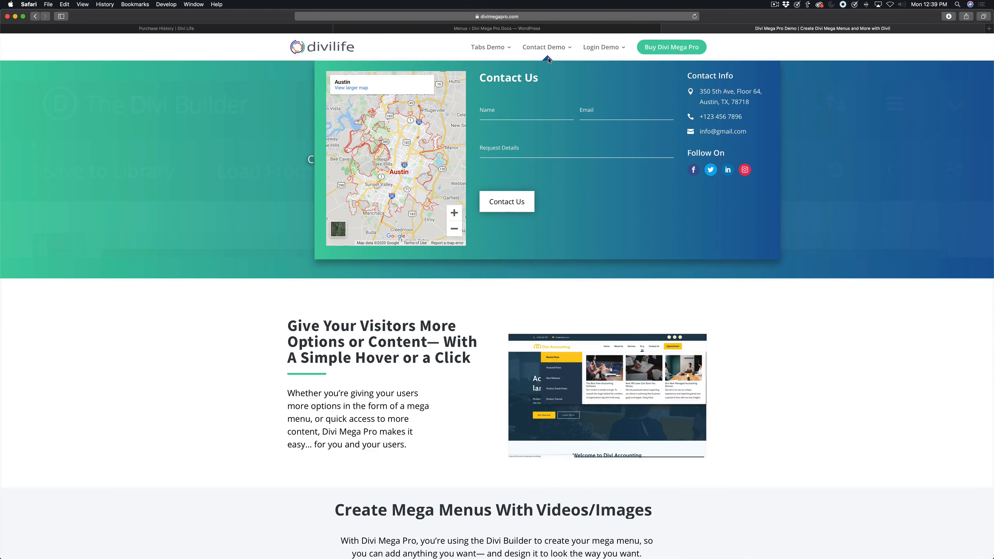
{"action": "mouse_move", "coordinate": [492, 57]}
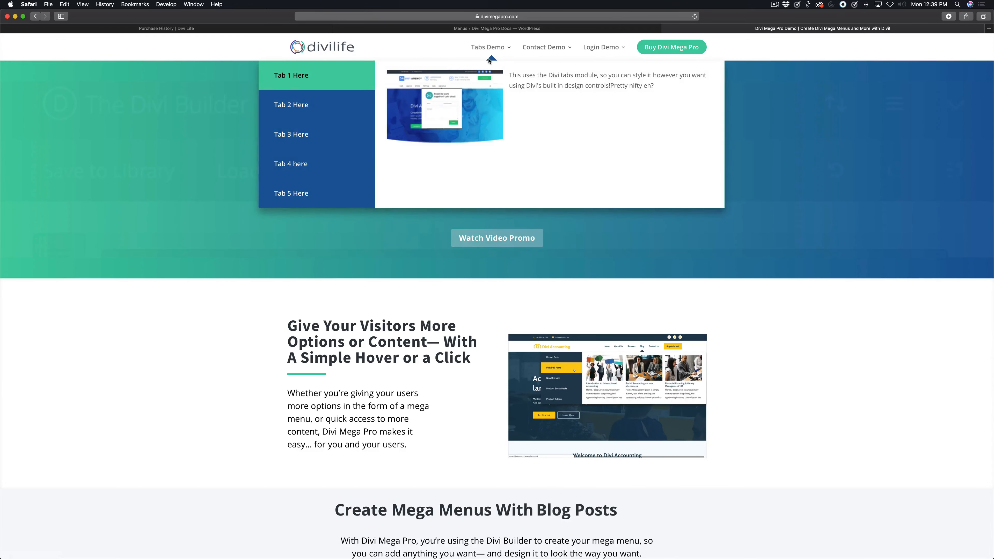
{"action": "left_click", "coordinate": [391, 29]}
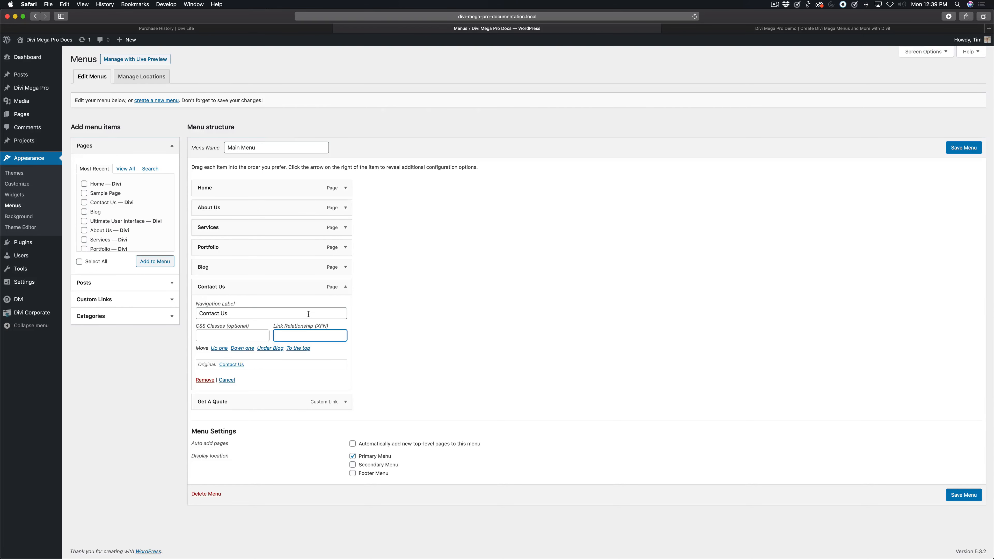
- Set the Contact Us item's Link Relationship (XFN) to divimegapro-133 and save the Main Menu
{"action": "key", "text": "super+v"}
{"action": "left_click", "coordinate": [784, 30]}
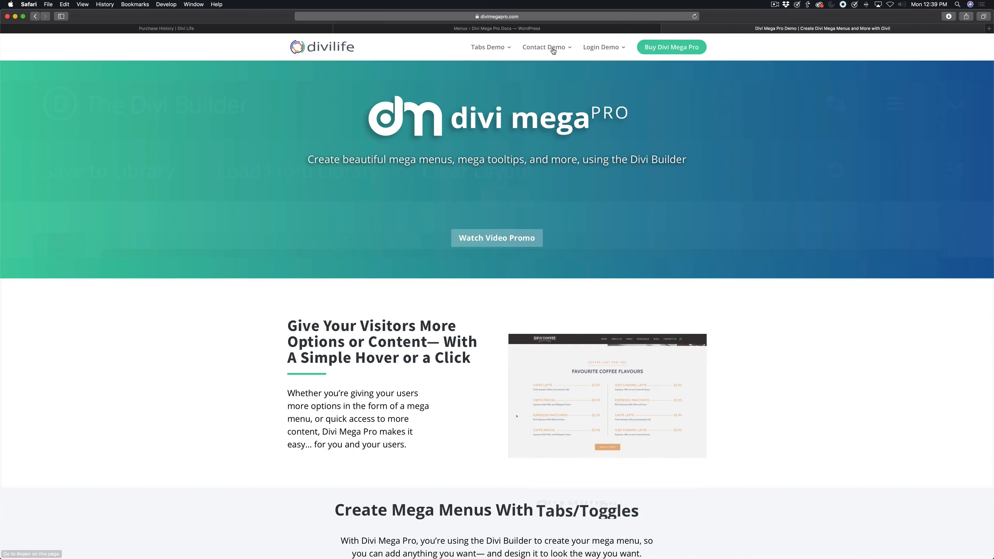
{"action": "mouse_move", "coordinate": [545, 55]}
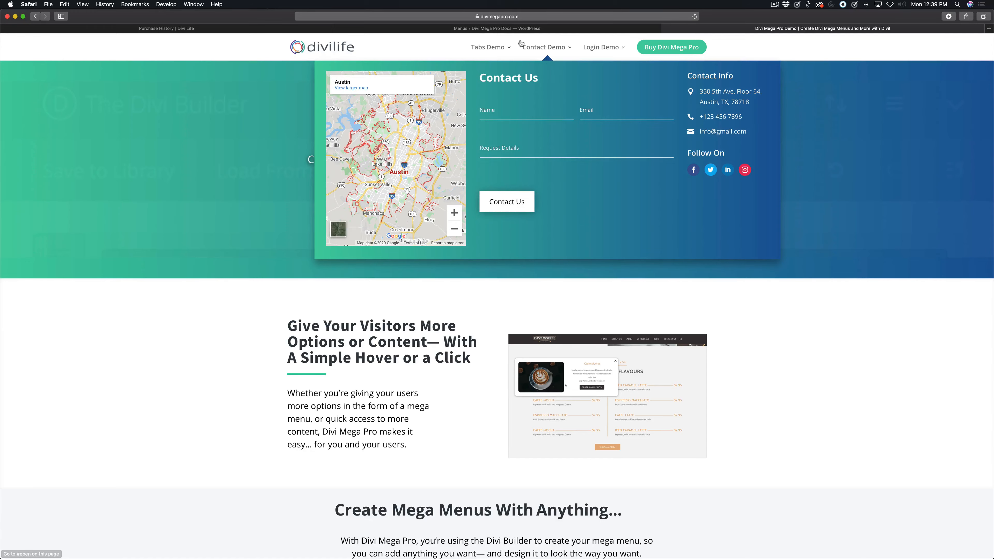
{"action": "left_click", "coordinate": [484, 29]}
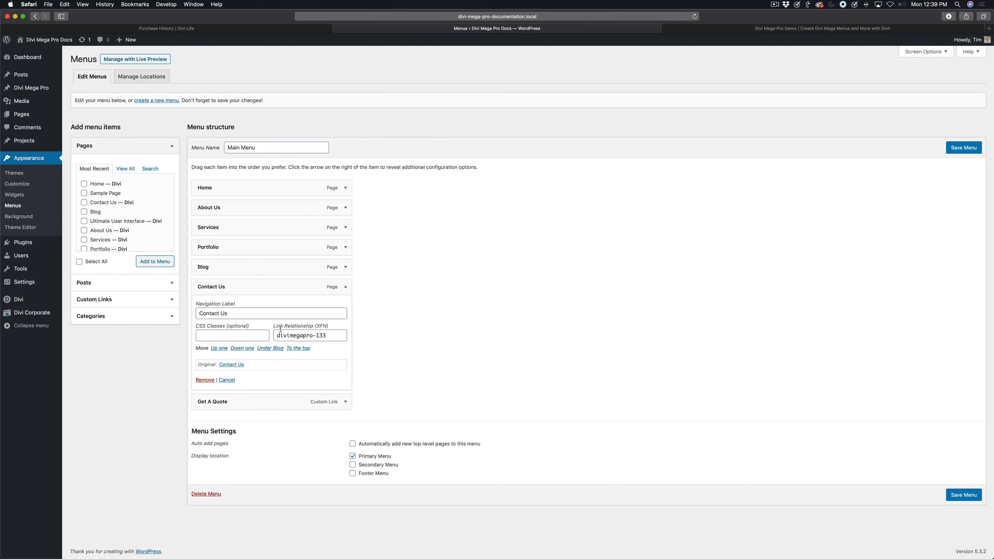
{"action": "left_click", "coordinate": [221, 336]}
{"action": "triple_click", "coordinate": [328, 336]}
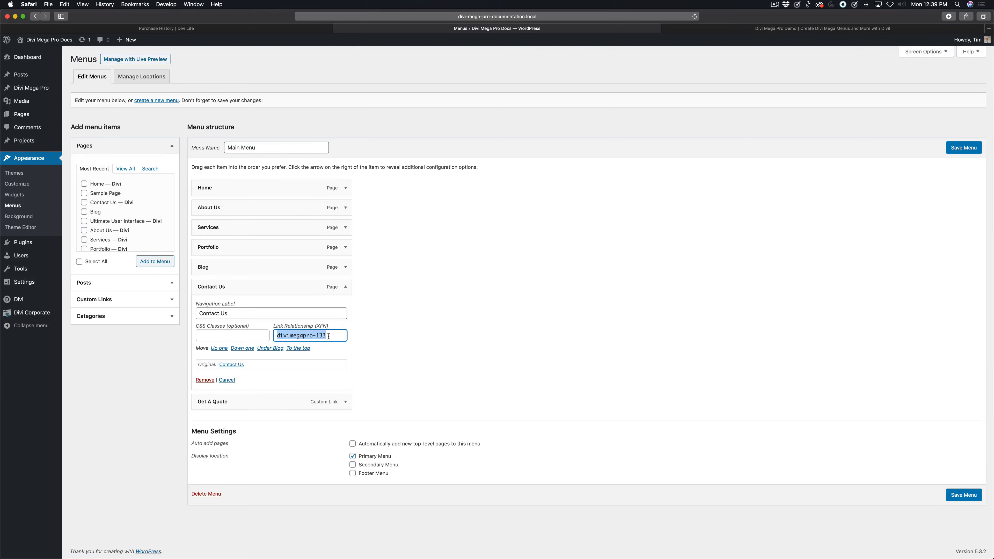
{"action": "left_click", "coordinate": [482, 346]}
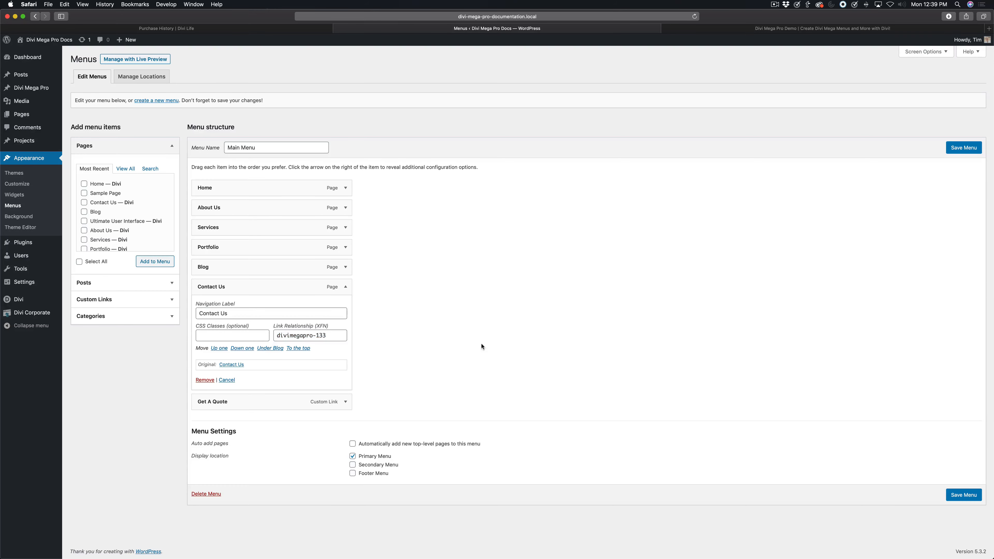
{"action": "left_click", "coordinate": [963, 147]}
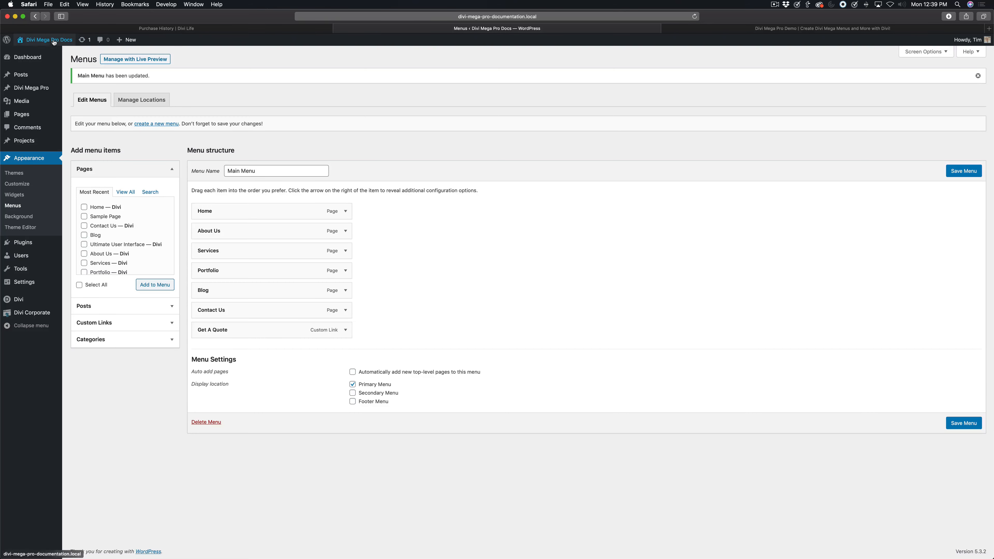
- Visit the live site and preview the mega menu attached to the Contact Us item in the header navigation
{"action": "left_click", "coordinate": [27, 54]}
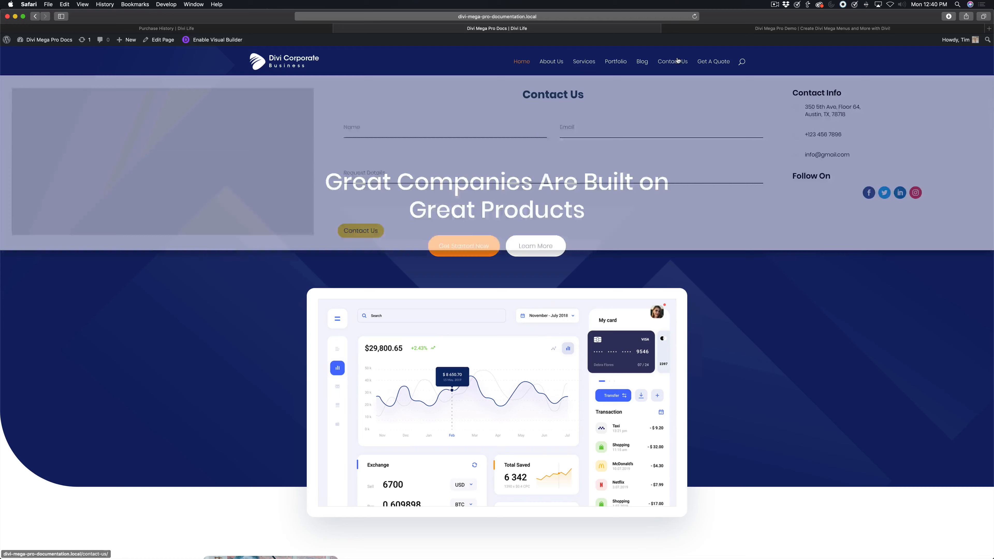
{"action": "mouse_move", "coordinate": [678, 61]}
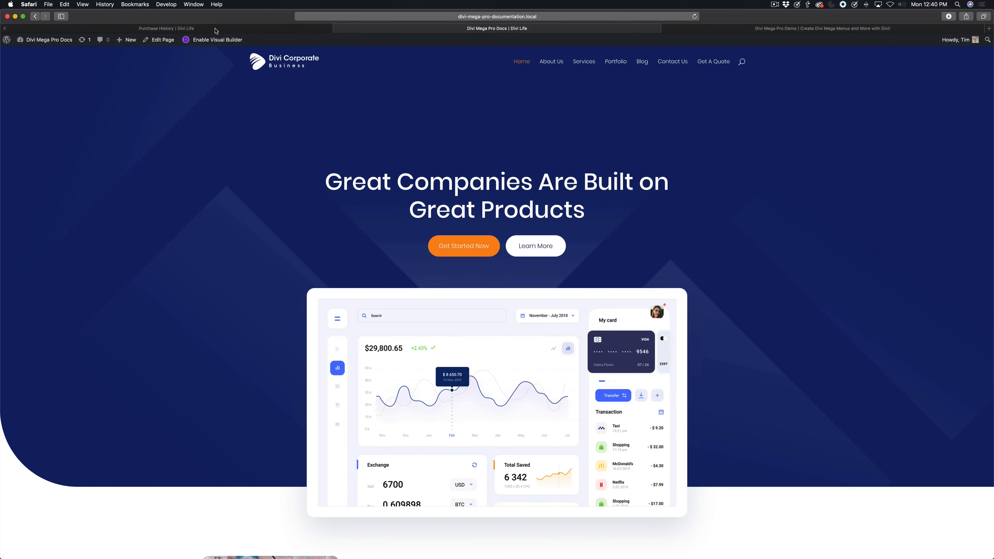
{"action": "left_click", "coordinate": [217, 30]}
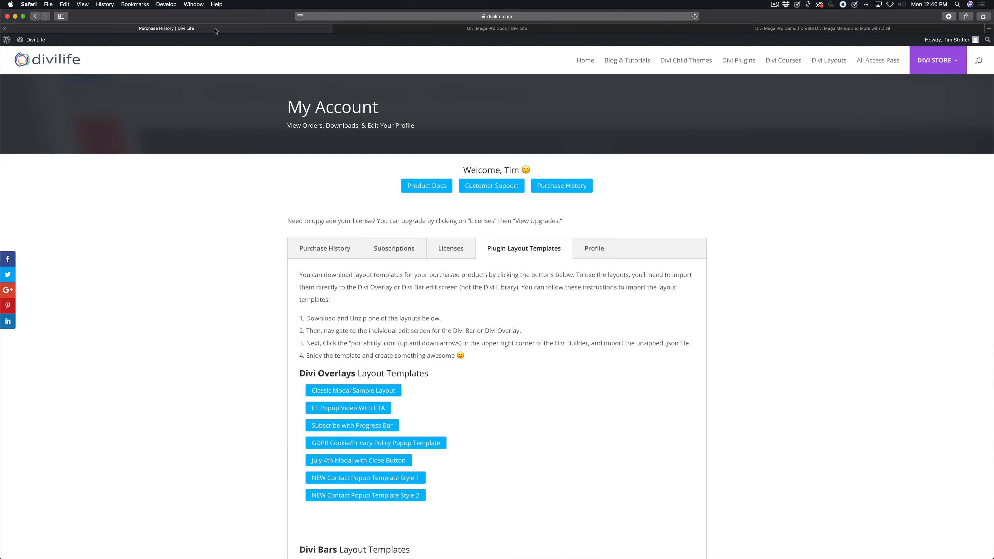
{"action": "left_click", "coordinate": [474, 29]}
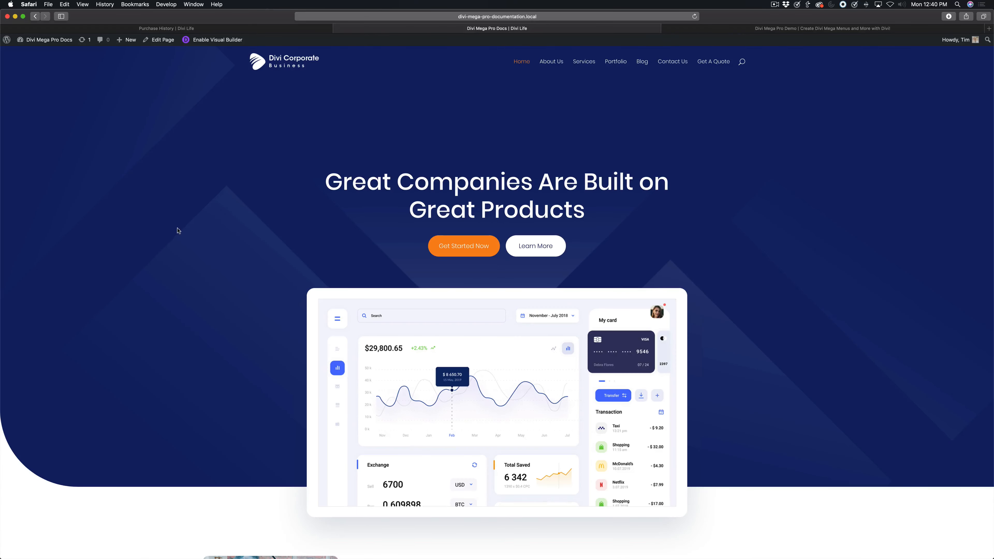
- Return to the WordPress dashboard and open the Test Menu mega menu for editing
{"action": "left_click", "coordinate": [33, 54]}
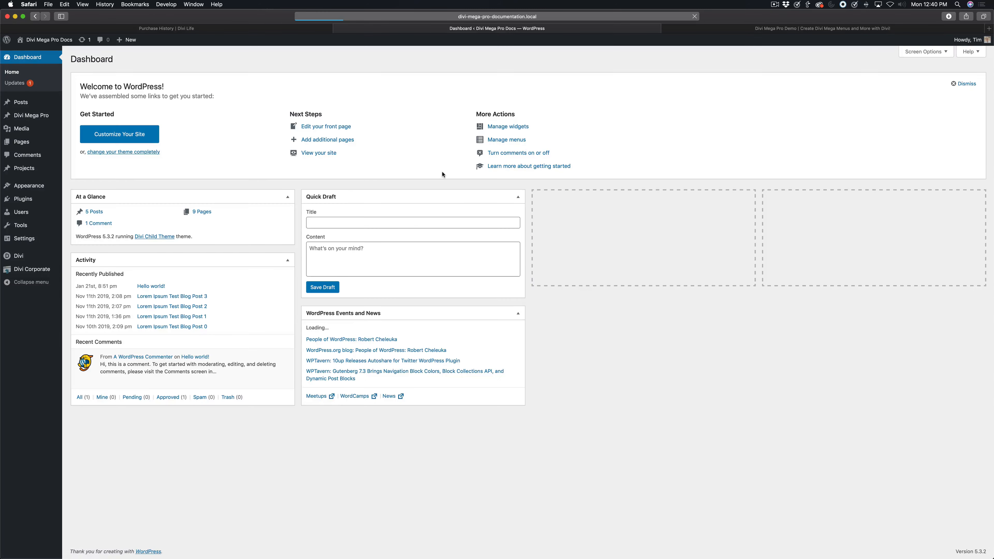
{"action": "mouse_move", "coordinate": [38, 121]}
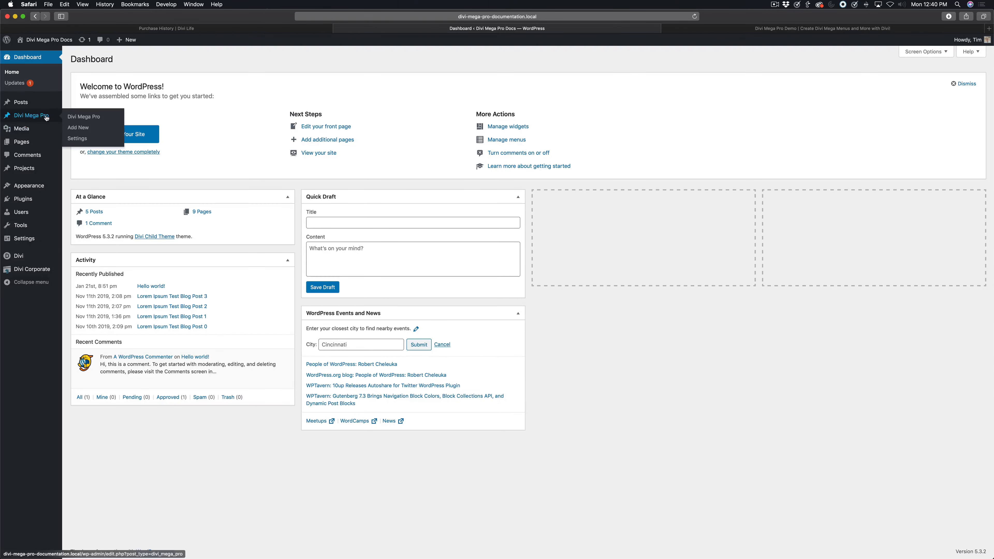
{"action": "left_click", "coordinate": [80, 120]}
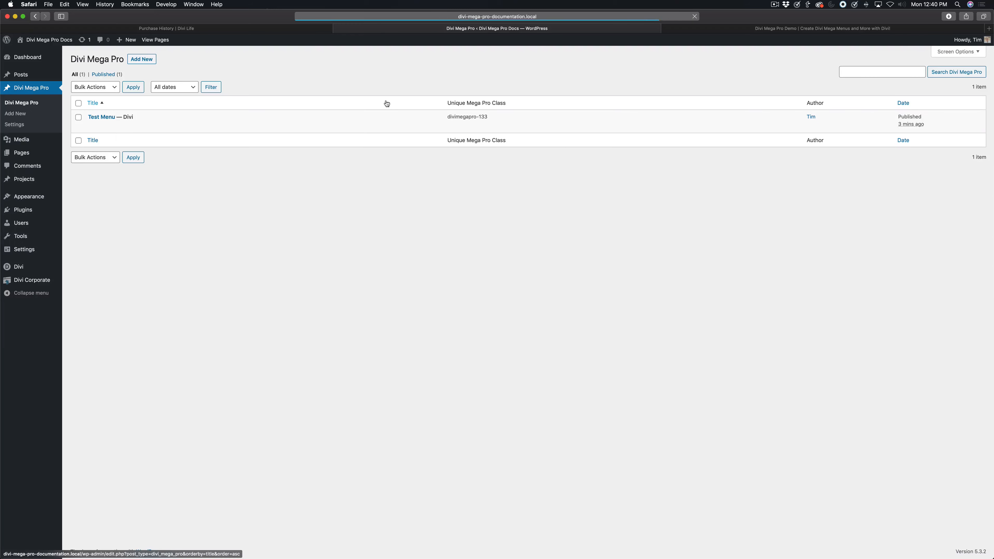
{"action": "left_click", "coordinate": [100, 118]}
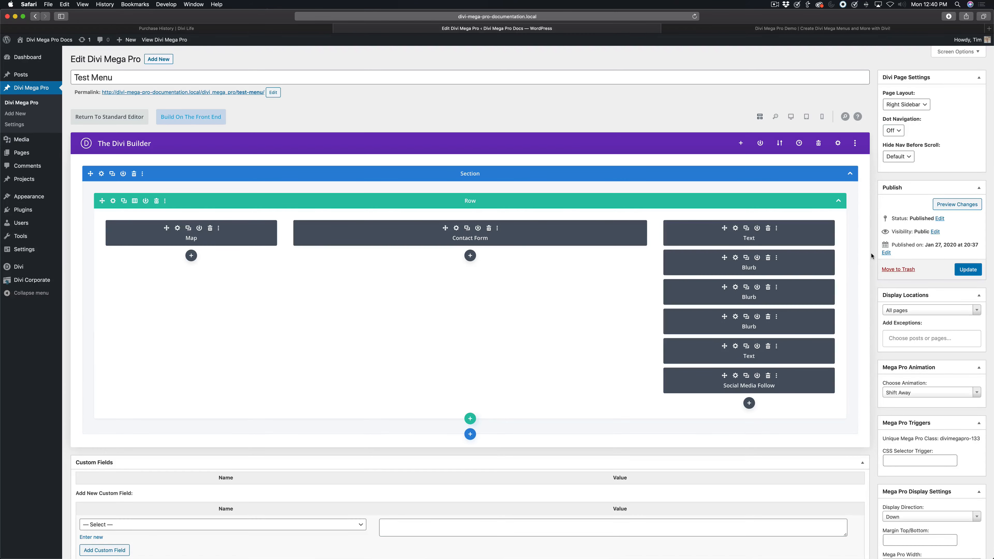
- Review the Test Menu's Display Locations choices, keeping All pages selected
{"action": "scroll", "coordinate": [869, 276], "scroll_direction": "down", "scroll_amount": 5}
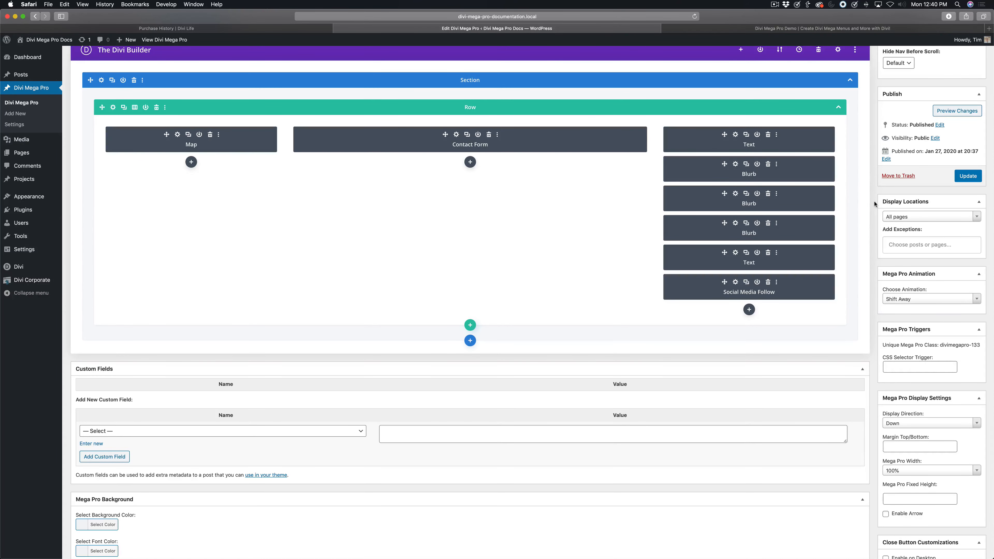
{"action": "scroll", "coordinate": [874, 203], "scroll_direction": "down", "scroll_amount": 2}
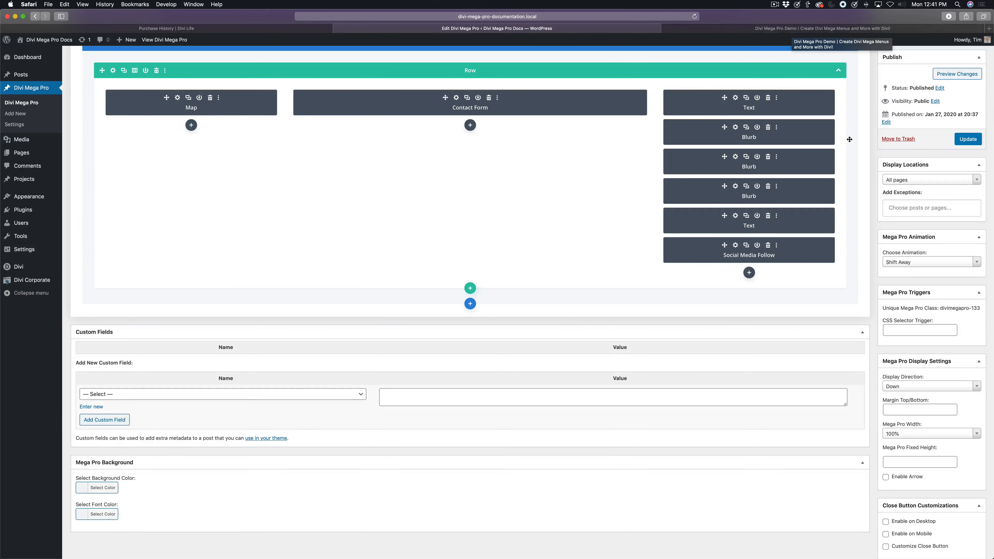
{"action": "left_click", "coordinate": [913, 181]}
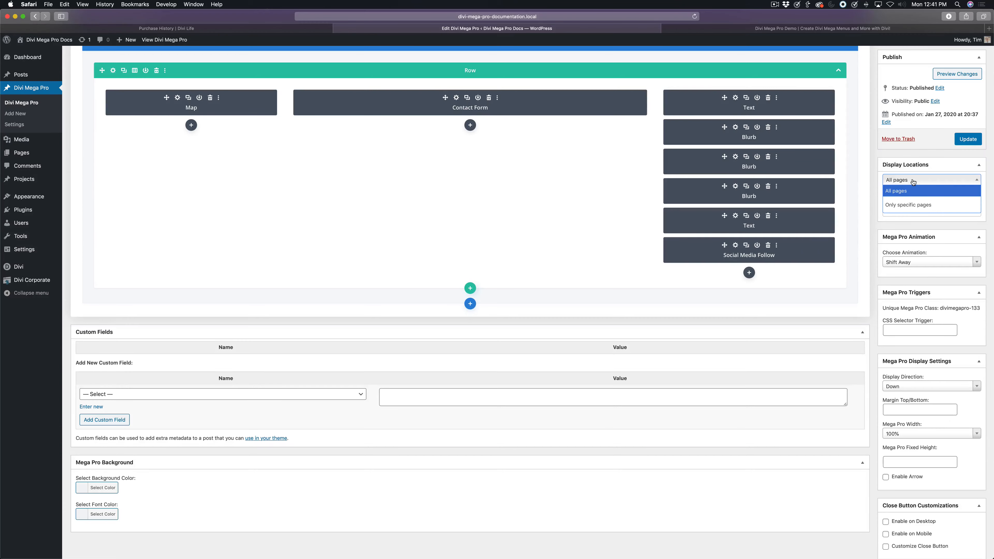
{"action": "left_click", "coordinate": [893, 192]}
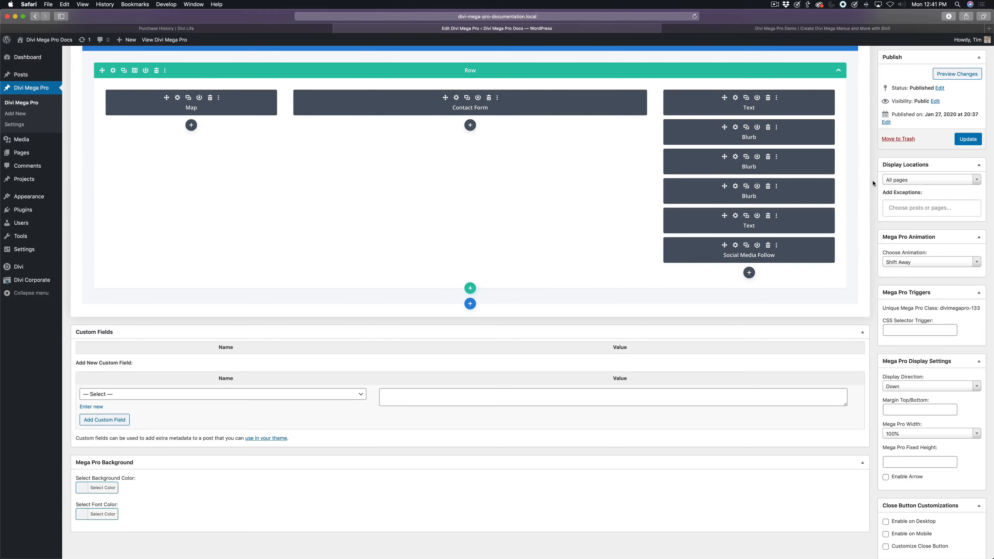
{"action": "left_click", "coordinate": [920, 179]}
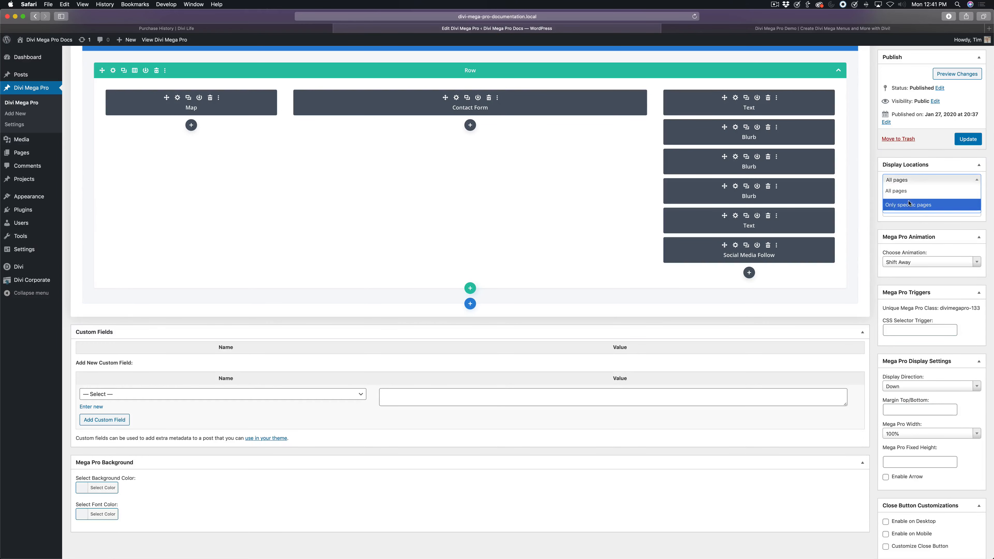
{"action": "left_click", "coordinate": [871, 200]}
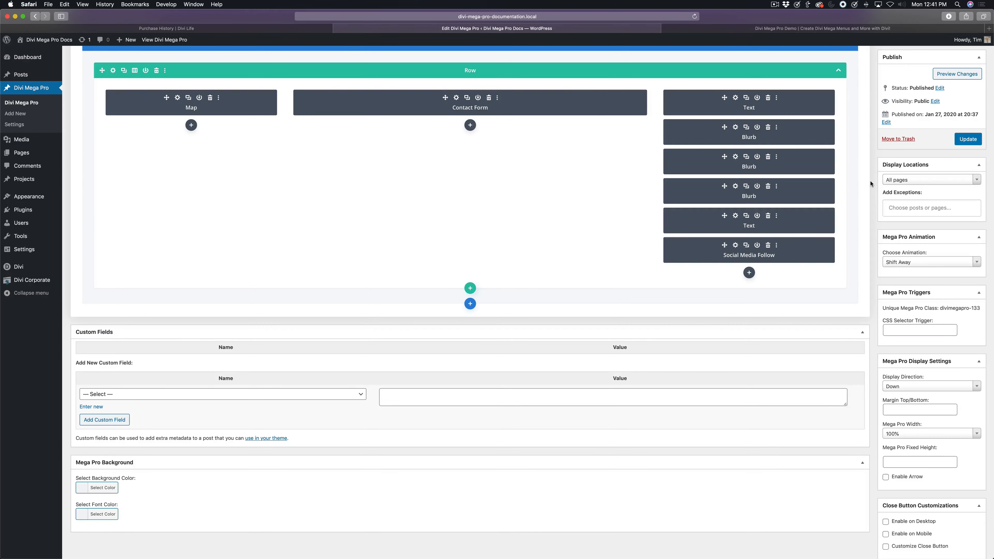
- Review the available Mega Pro Animation choices for the Test Menu without changing the selection
{"action": "scroll", "coordinate": [871, 184], "scroll_direction": "down", "scroll_amount": 4}
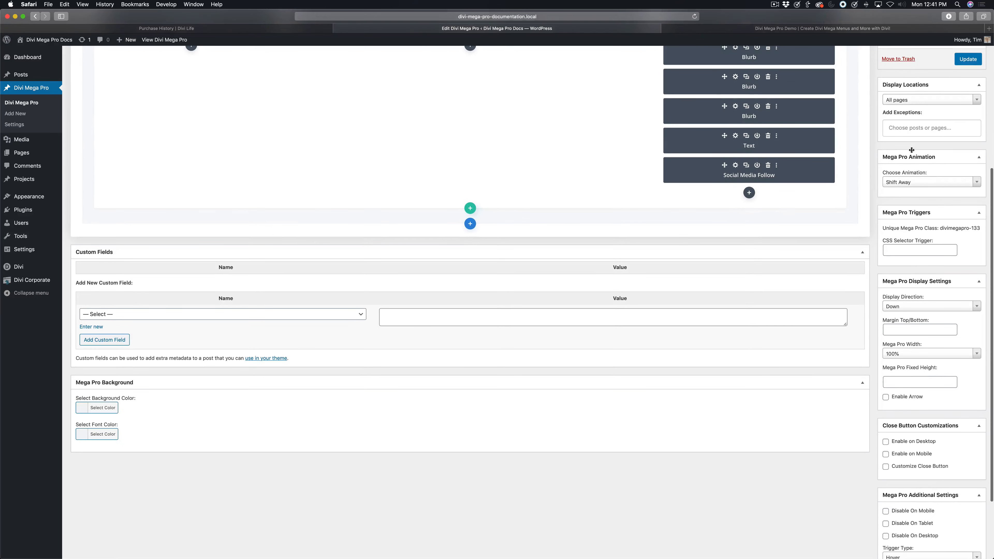
{"action": "left_click", "coordinate": [918, 182]}
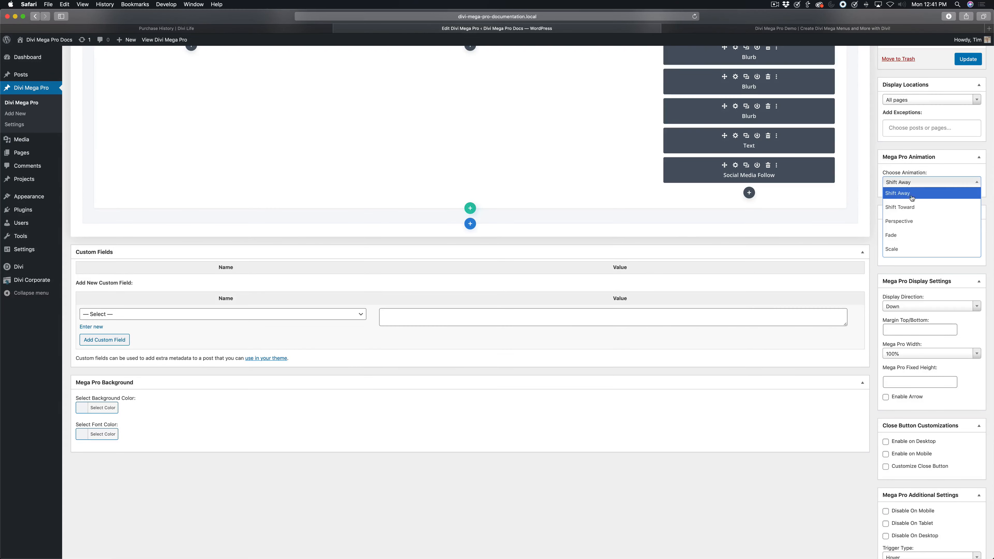
{"action": "scroll", "coordinate": [897, 243], "scroll_direction": "down", "scroll_amount": 1}
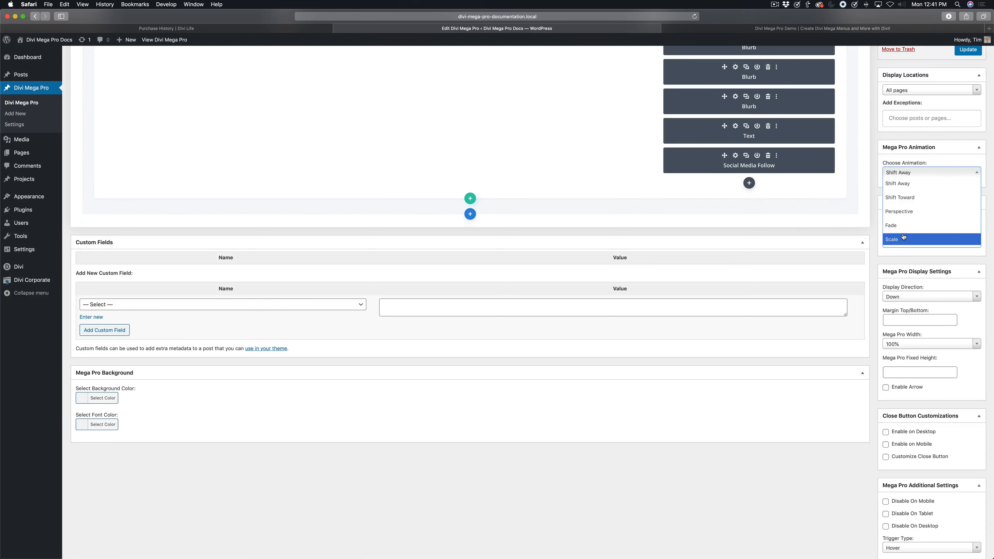
{"action": "left_click", "coordinate": [871, 172]}
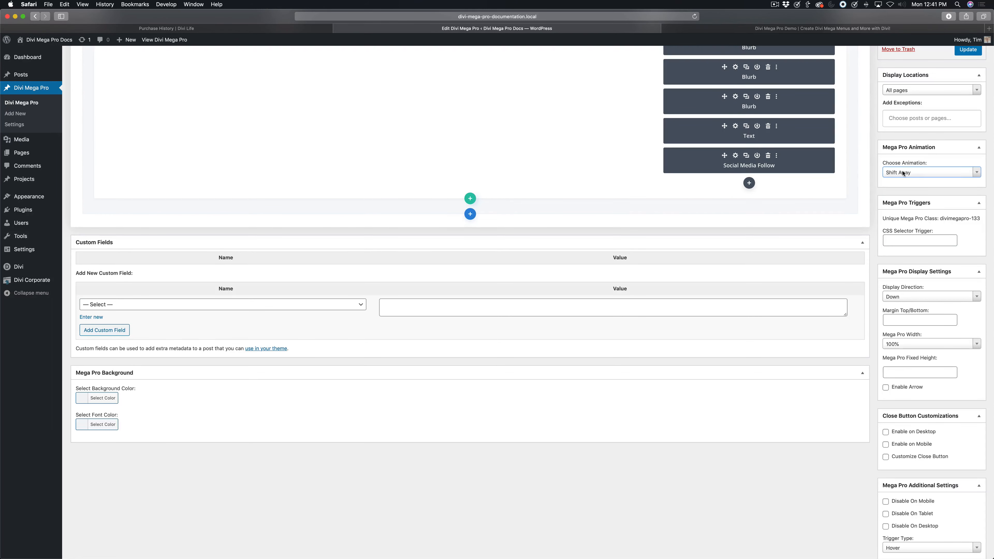
{"action": "left_click", "coordinate": [935, 177]}
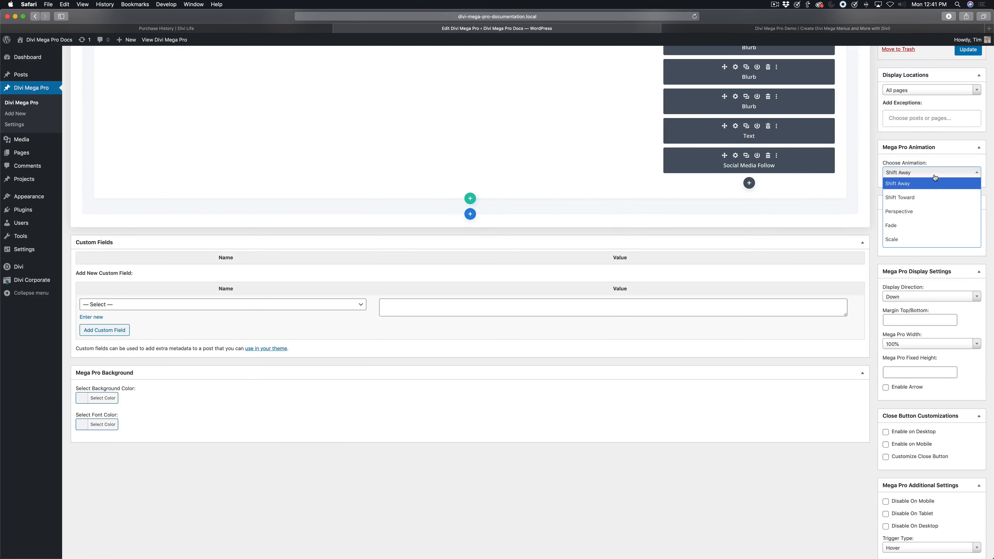
{"action": "left_click", "coordinate": [875, 160]}
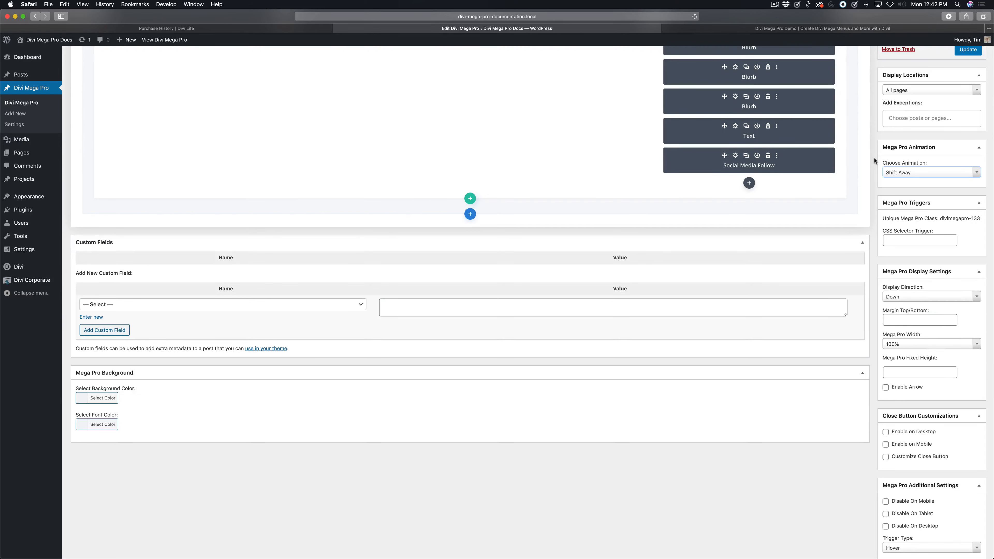
{"action": "left_click", "coordinate": [887, 173]}
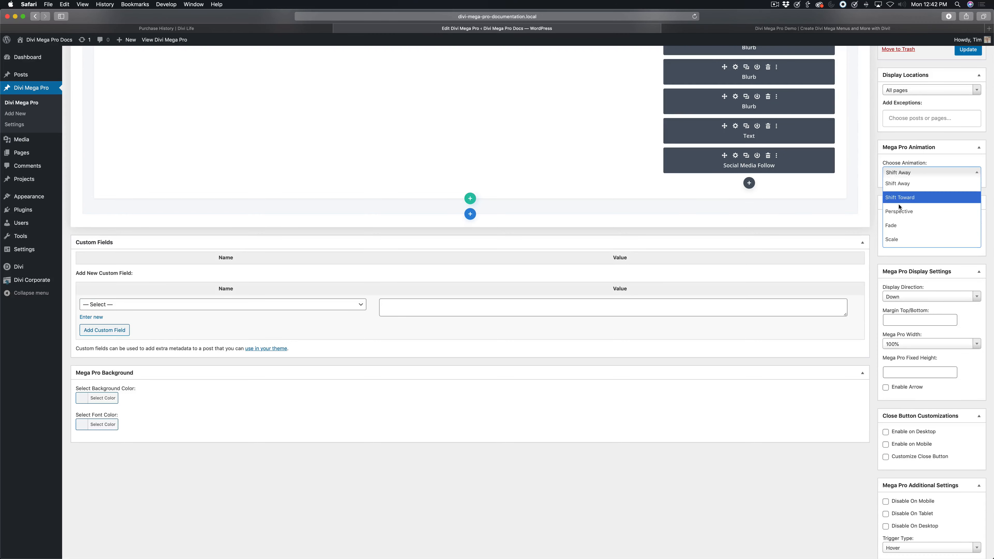
{"action": "left_click", "coordinate": [871, 169]}
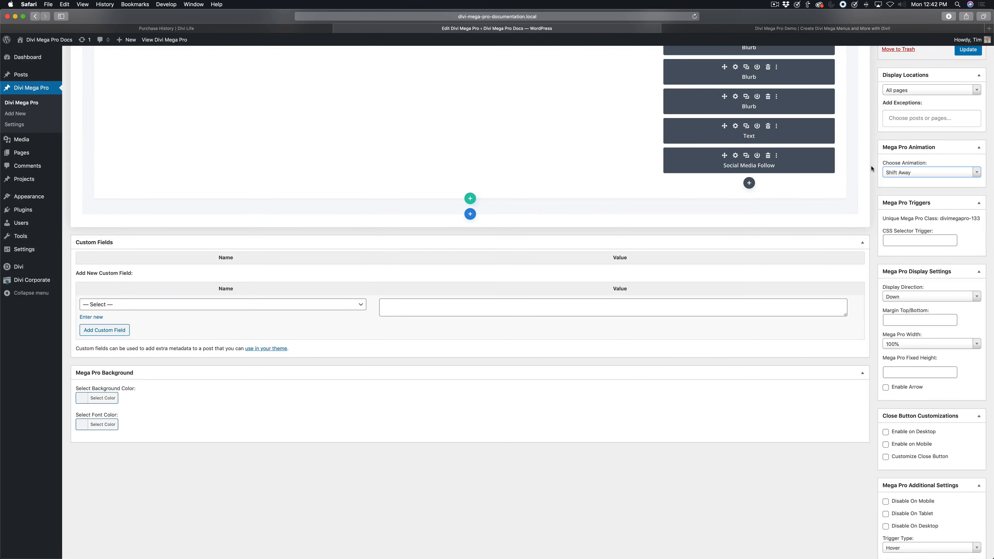
- Examine the Mega Pro Triggers settings, comparing the unique Mega Pro class with the CSS Selector Trigger field
{"action": "scroll", "coordinate": [871, 169], "scroll_direction": "down", "scroll_amount": 5}
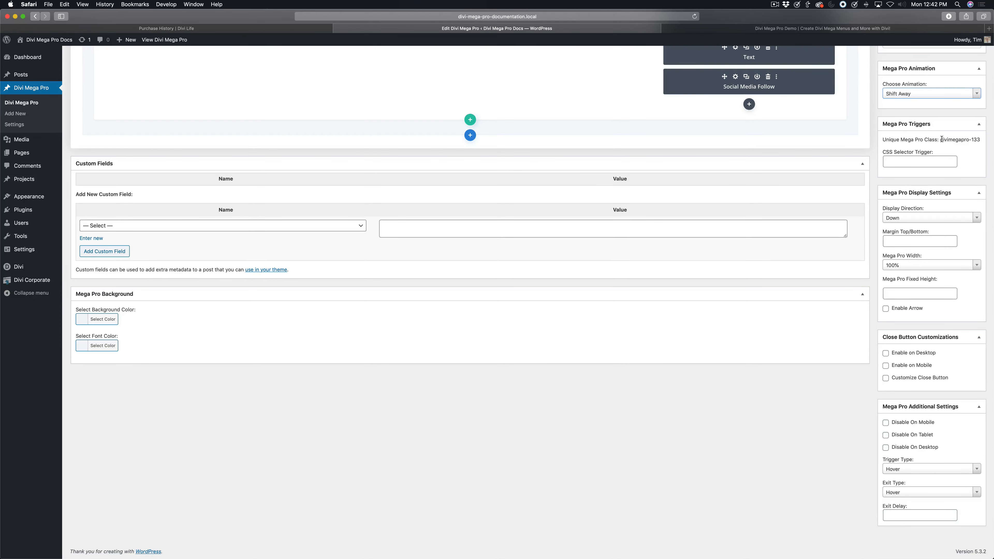
{"action": "left_click_drag", "start_coordinate": [940, 139], "coordinate": [981, 137]}
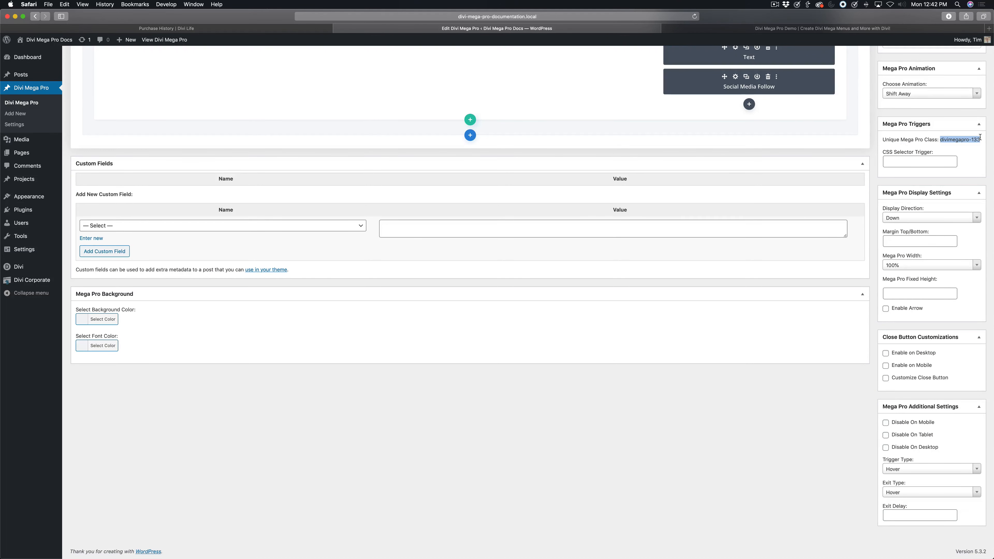
{"action": "left_click", "coordinate": [902, 167]}
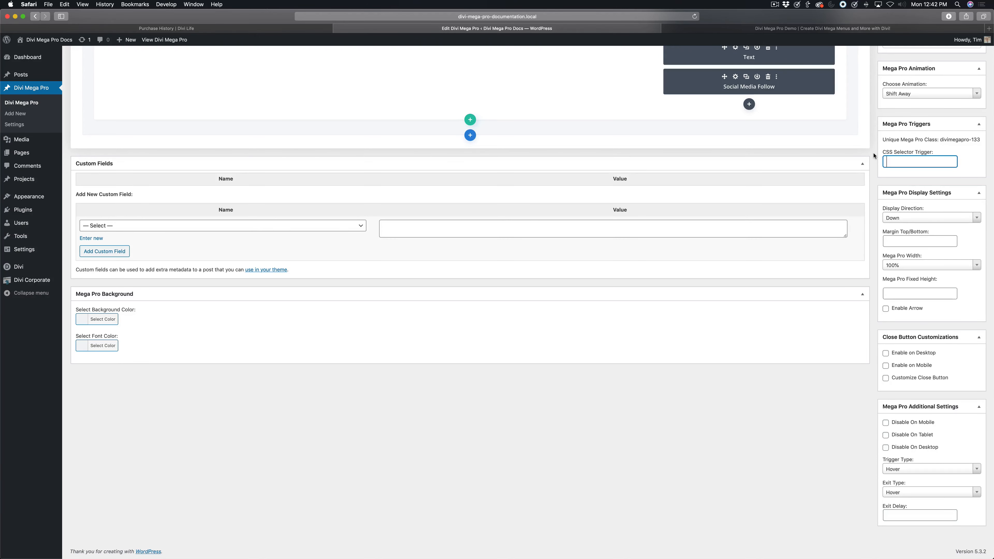
{"action": "left_click", "coordinate": [941, 139]}
{"action": "left_click_drag", "start_coordinate": [940, 139], "coordinate": [981, 138]}
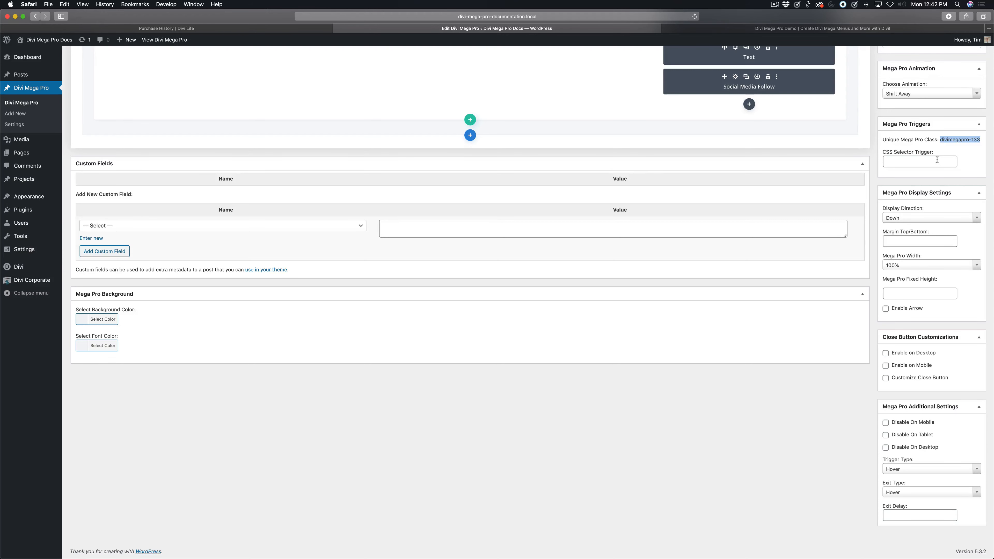
{"action": "left_click", "coordinate": [915, 165]}
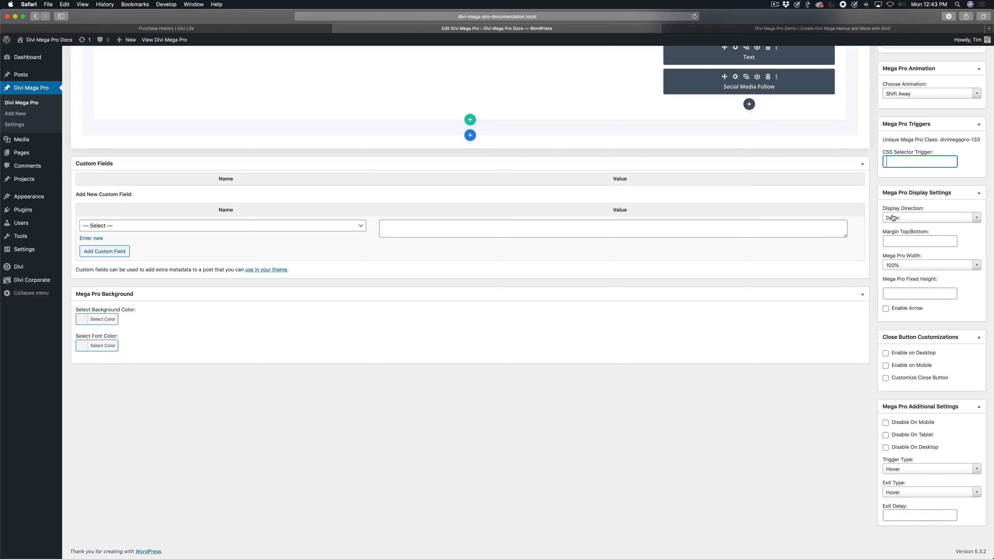
- Check how the menus open on the Divi Mega Pro demo site, and return to the Test Menu's edit screen
{"action": "left_click", "coordinate": [873, 206]}
{"action": "left_click", "coordinate": [834, 28]}
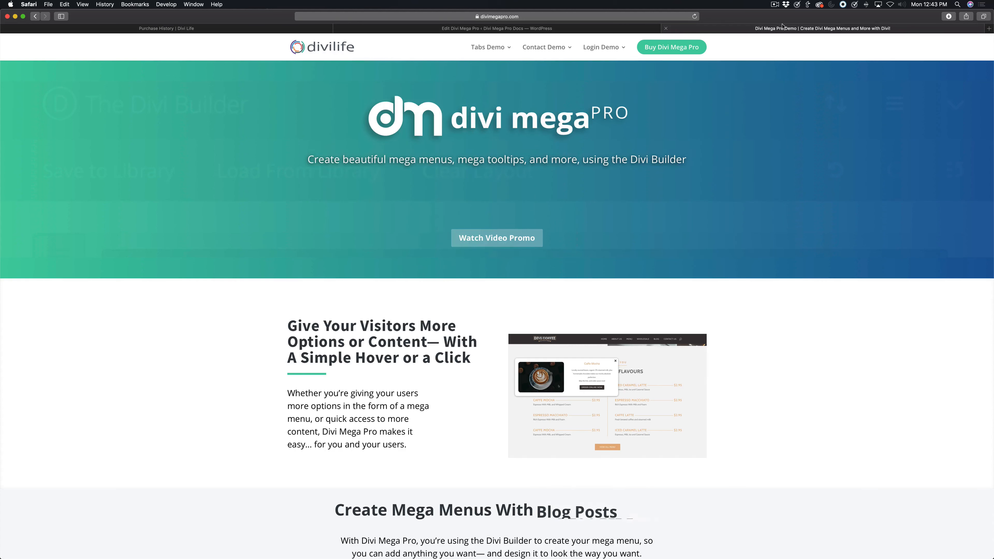
{"action": "mouse_move", "coordinate": [622, 53]}
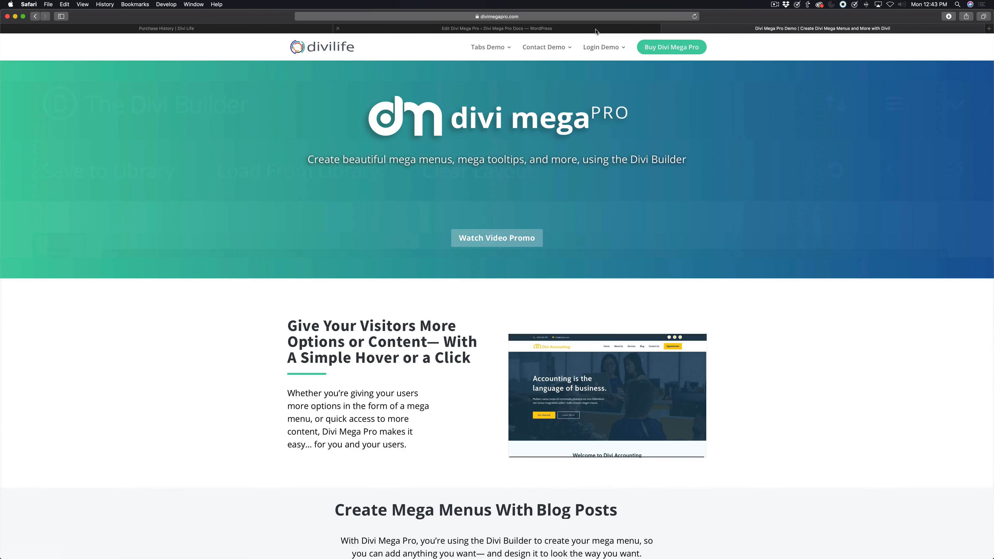
{"action": "scroll", "coordinate": [564, 305], "scroll_direction": "down", "scroll_amount": 2}
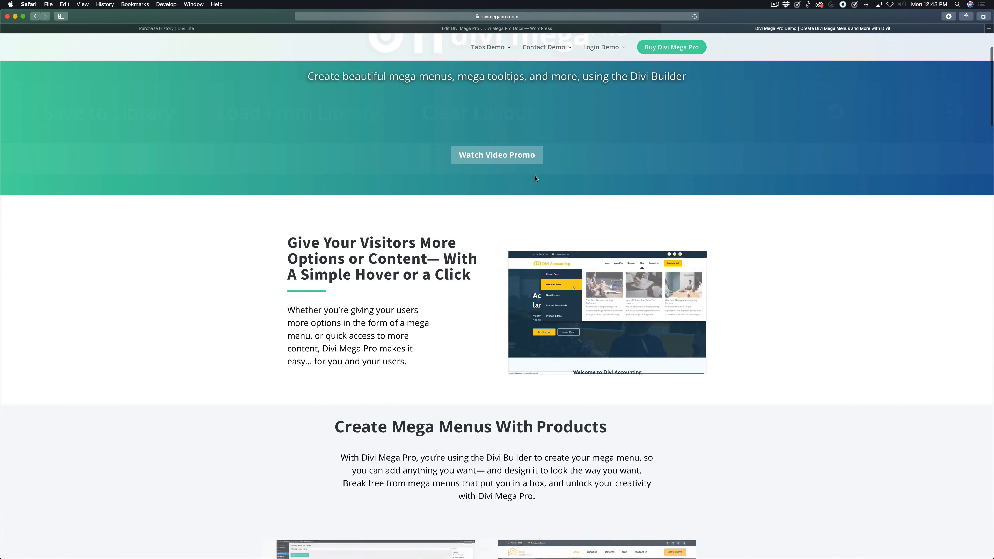
{"action": "left_click", "coordinate": [555, 27]}
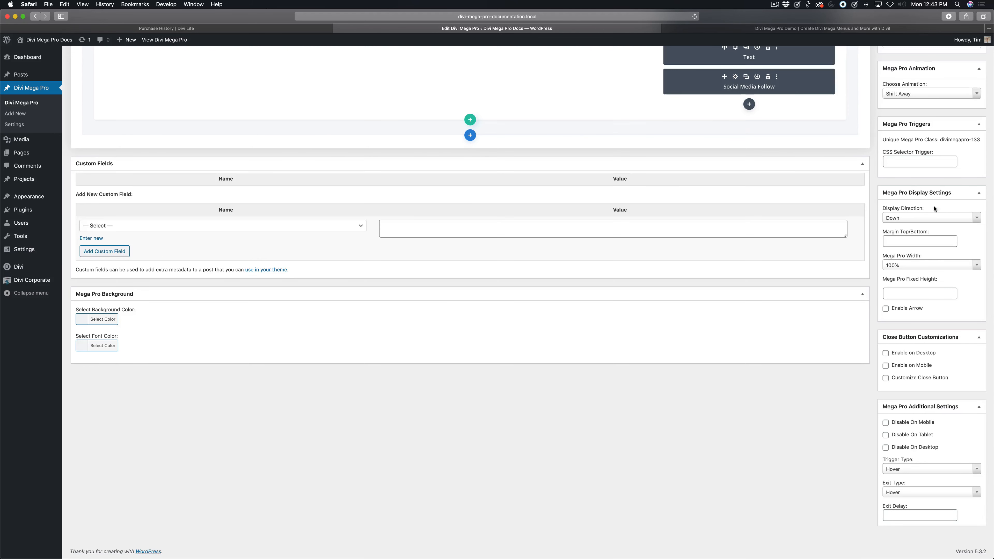
- Review the Display Direction choices and the Margin Top/Bottom field in the Mega Pro Display Settings
{"action": "left_click", "coordinate": [910, 219]}
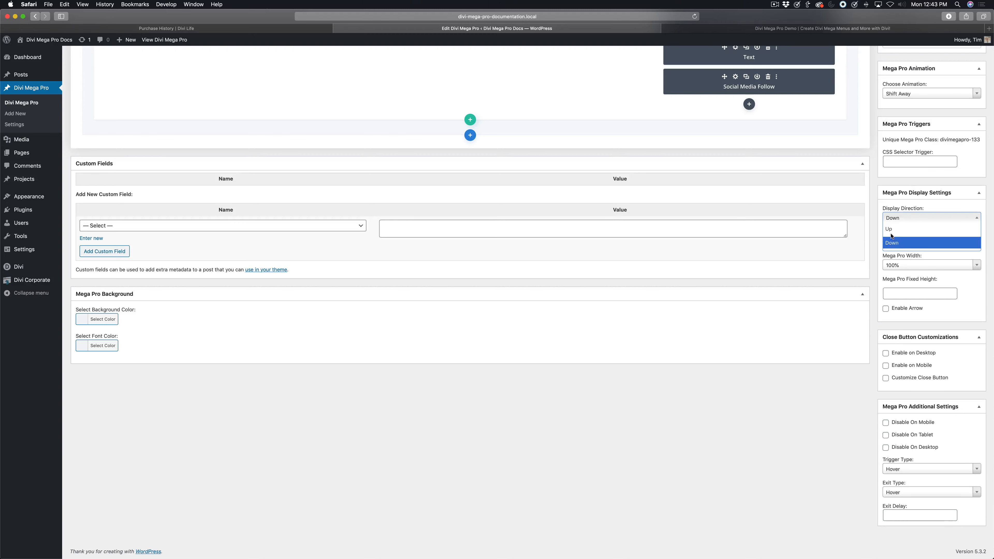
{"action": "left_click", "coordinate": [874, 229]}
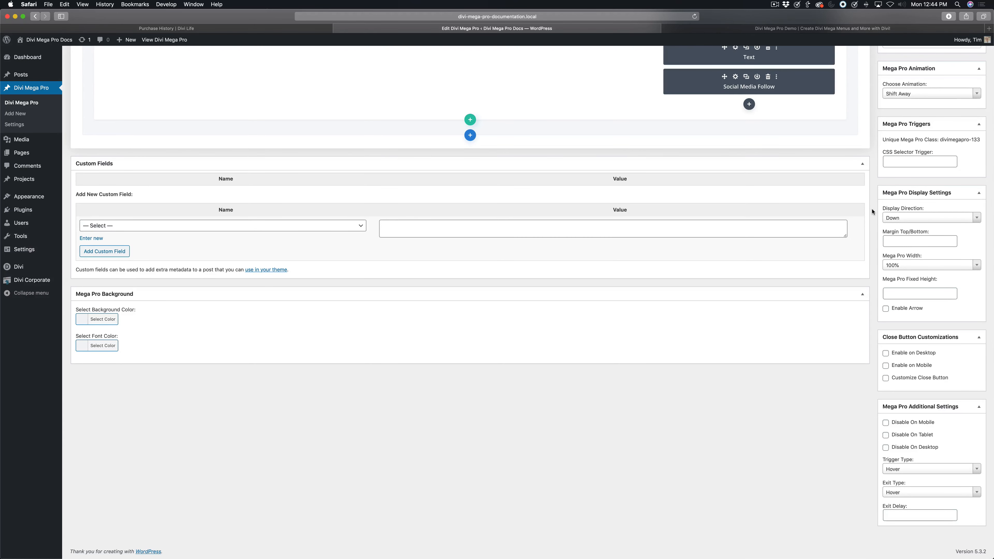
{"action": "left_click", "coordinate": [924, 220]}
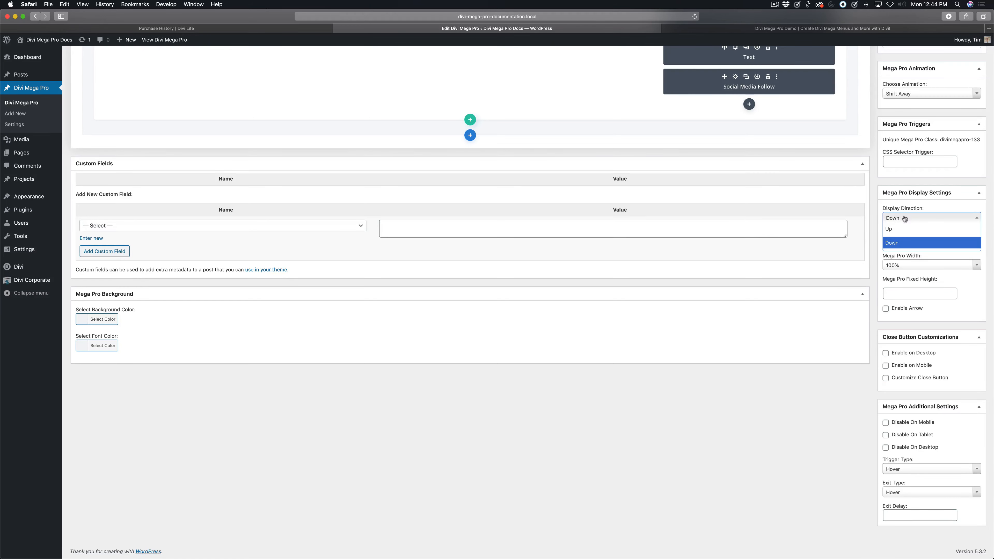
{"action": "left_click", "coordinate": [877, 216]}
{"action": "left_click", "coordinate": [896, 239]}
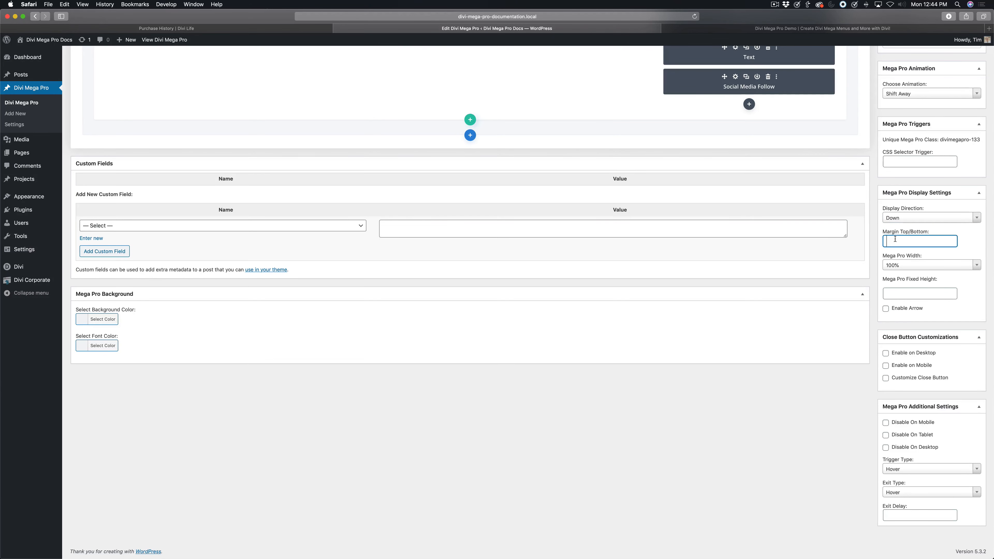
- Check the spacing between the navigation bar and the opened menus on the Divi Mega Pro demo site
{"action": "left_click", "coordinate": [850, 29]}
{"action": "scroll", "coordinate": [705, 157], "scroll_direction": "up", "scroll_amount": 3}
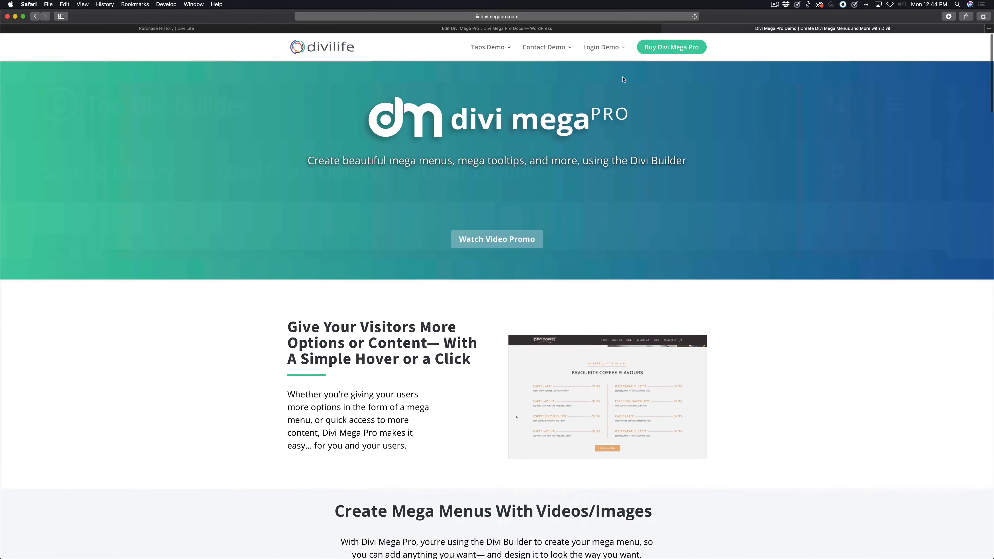
{"action": "mouse_move", "coordinate": [604, 50]}
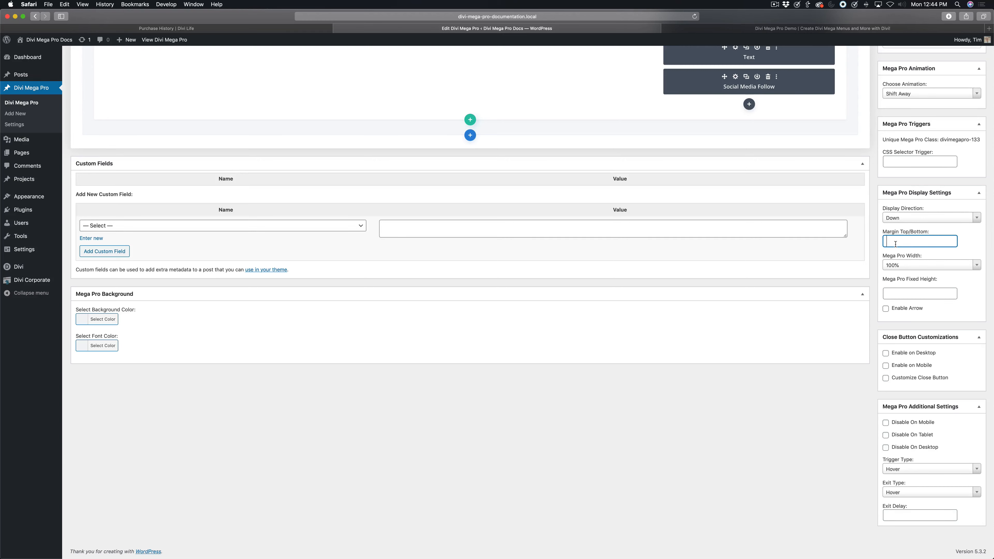
- Try a Margin Top/Bottom of 10px for the Test Menu and compare it with the demo site's menu spacing
{"action": "type", "text": "10px"}
{"action": "left_click", "coordinate": [876, 249]}
{"action": "left_click", "coordinate": [773, 29]}
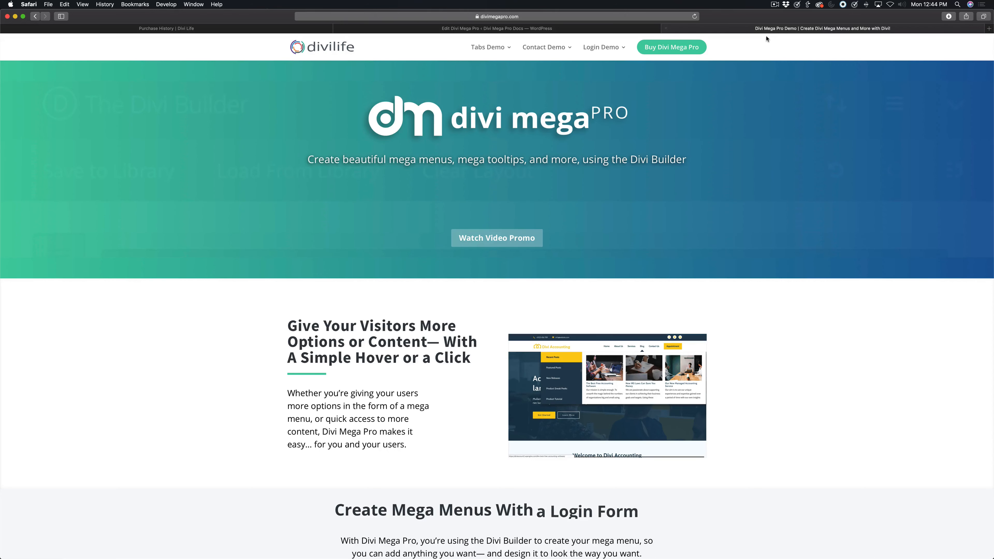
{"action": "mouse_move", "coordinate": [598, 50]}
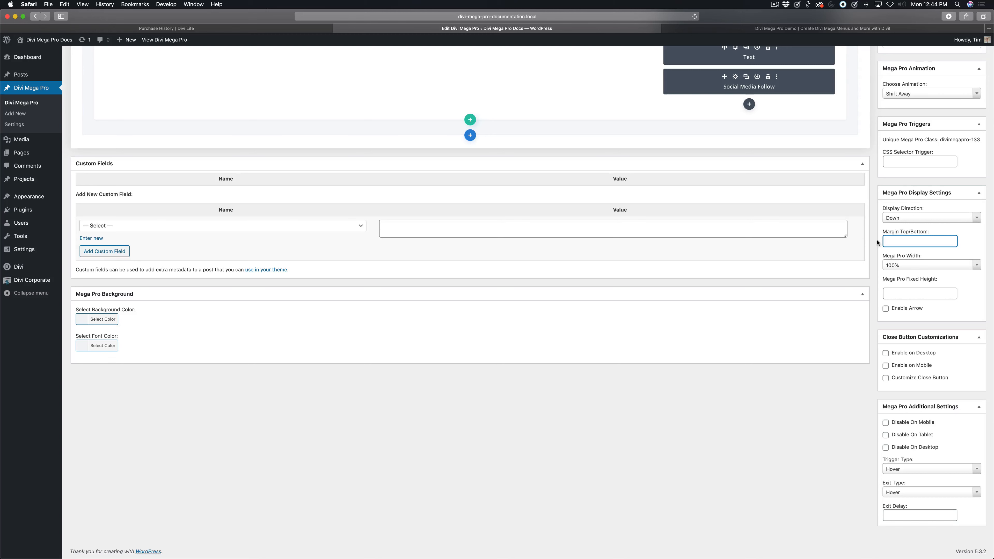
- Set the Mega Pro Width to Custom with a value of 1080px and update the Test Menu
{"action": "left_click", "coordinate": [912, 265]}
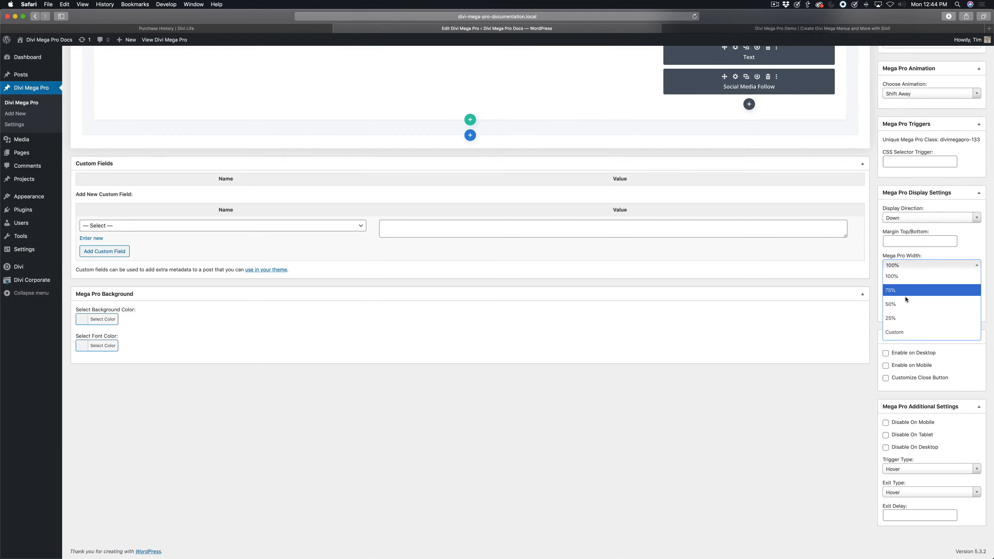
{"action": "left_click", "coordinate": [900, 332]}
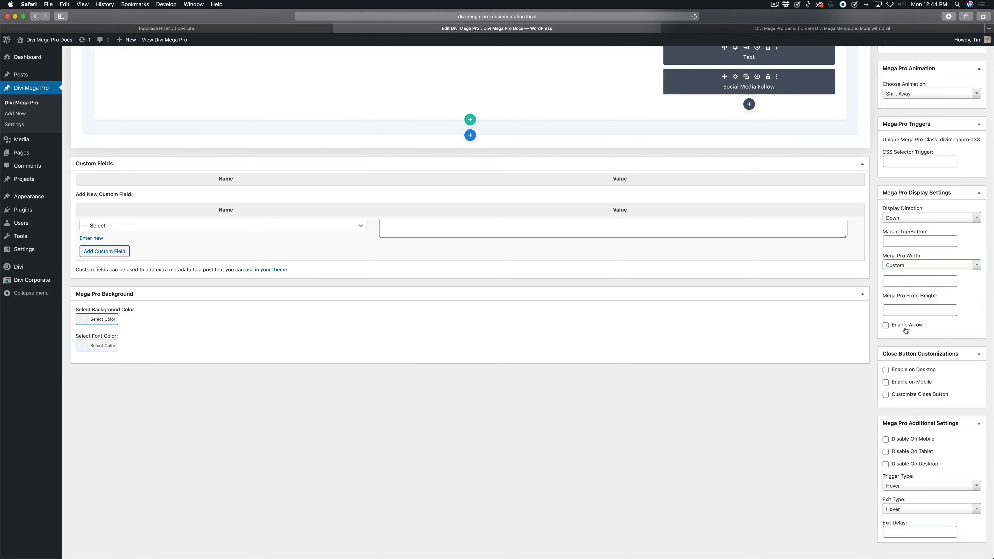
{"action": "left_click", "coordinate": [895, 283]}
{"action": "type", "text": "1080"}
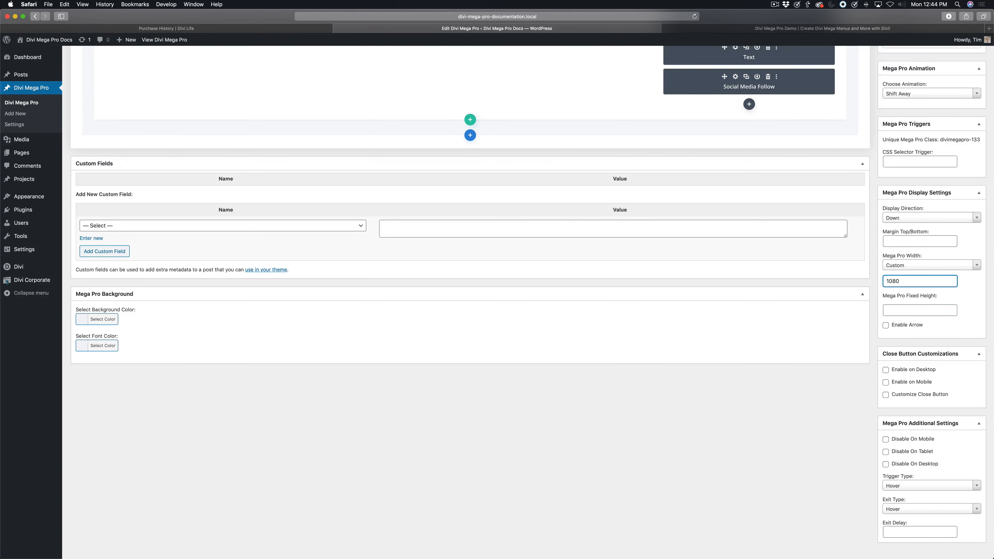
{"action": "left_click", "coordinate": [873, 287]}
{"action": "left_click", "coordinate": [902, 281]}
{"action": "scroll", "coordinate": [902, 281], "scroll_direction": "up", "scroll_amount": 8}
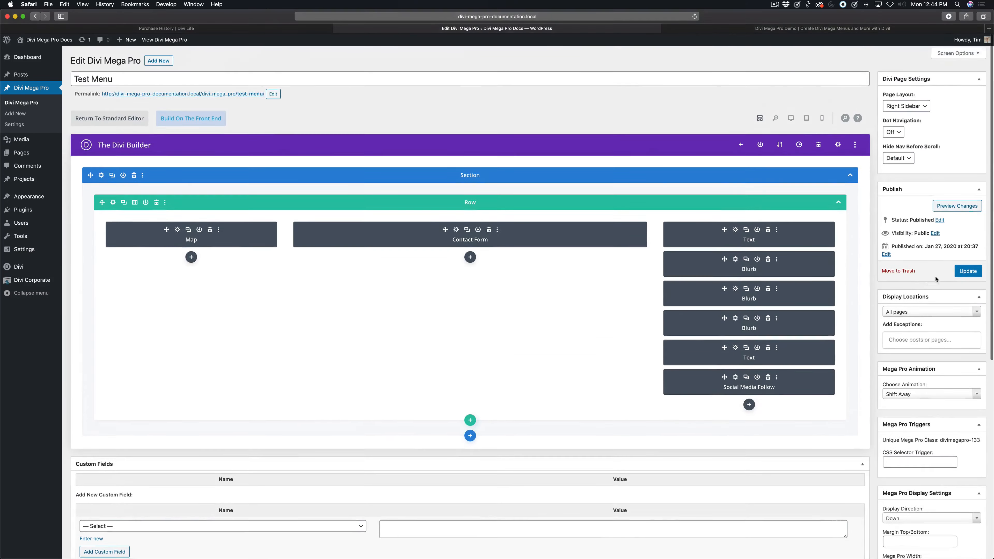
{"action": "left_click", "coordinate": [970, 269]}
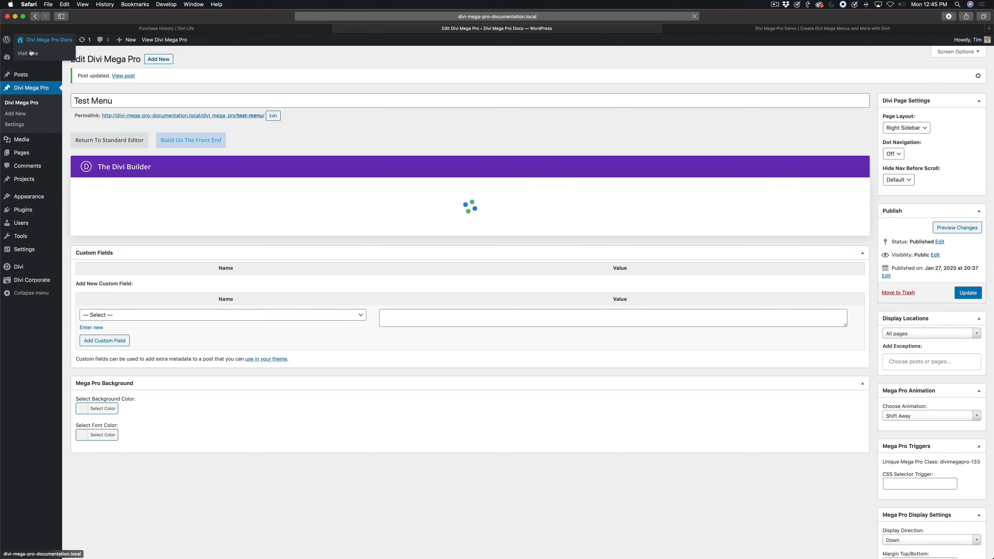
- Open the live site in a new tab and check the width of the Contact Us mega menu
{"action": "left_click", "coordinate": [31, 53], "text": "super"}
{"action": "left_click", "coordinate": [617, 29]}
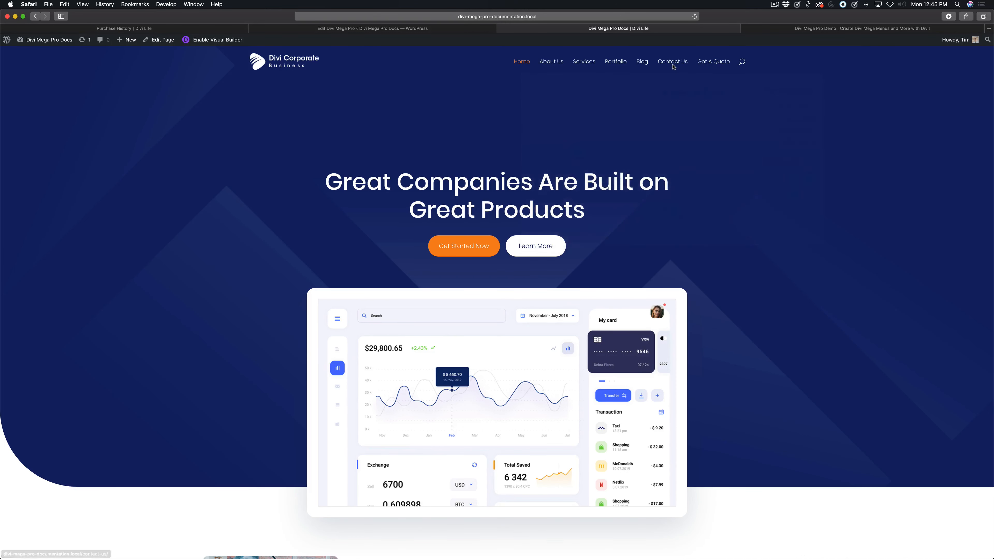
{"action": "mouse_move", "coordinate": [673, 64]}
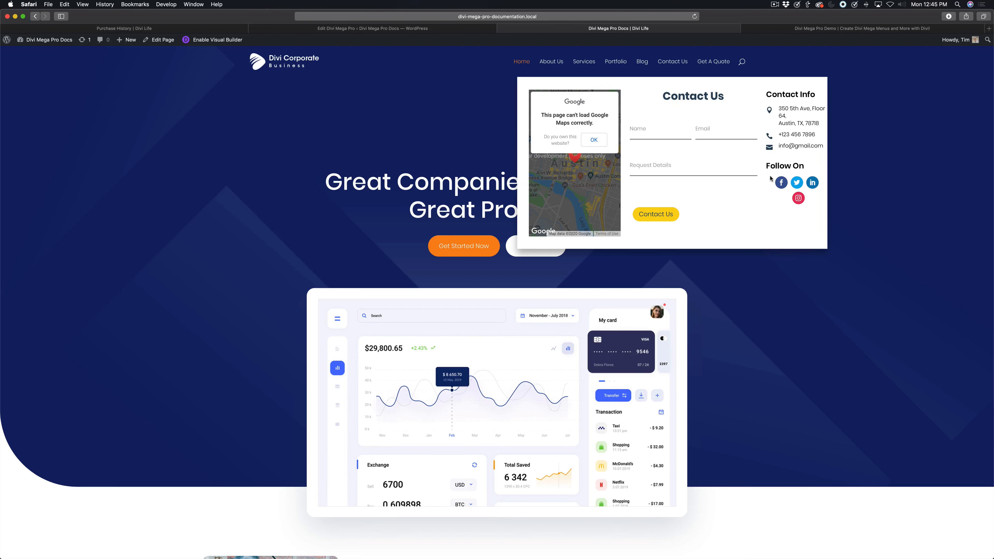
- Clear the custom width in the Test Menu's display settings and set the Mega Pro Width to 100%
{"action": "left_click", "coordinate": [374, 28]}
{"action": "scroll", "coordinate": [853, 426], "scroll_direction": "down", "scroll_amount": 5}
{"action": "scroll", "coordinate": [853, 426], "scroll_direction": "down", "scroll_amount": 1}
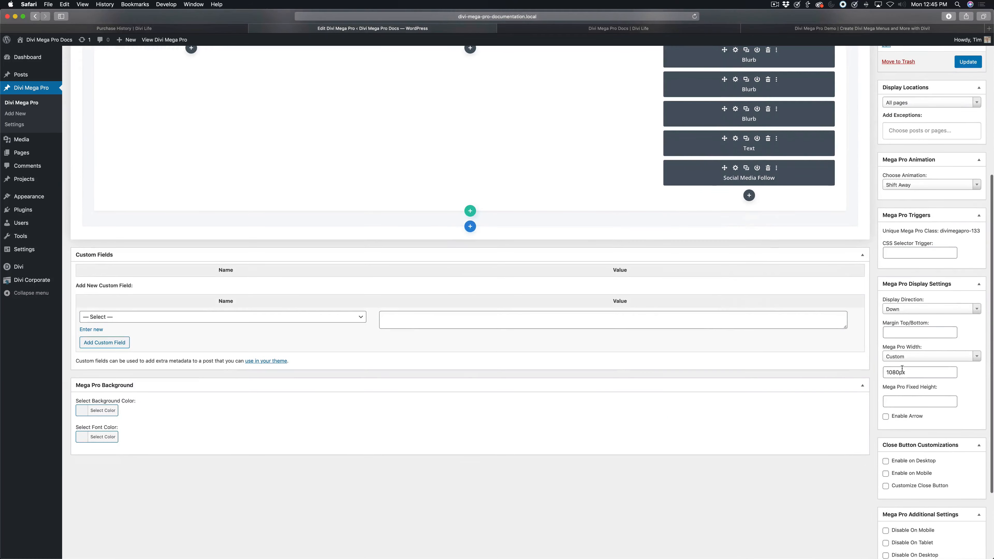
{"action": "double_click", "coordinate": [897, 371]}
{"action": "key", "text": "BackSpace"}
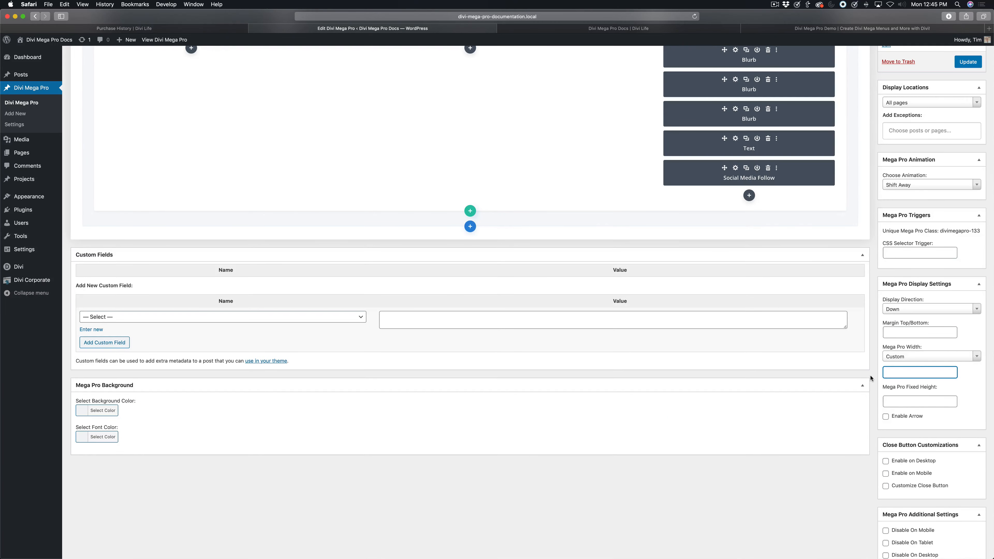
{"action": "left_click", "coordinate": [873, 378]}
{"action": "scroll", "coordinate": [871, 378], "scroll_direction": "down", "scroll_amount": 3}
{"action": "scroll", "coordinate": [871, 378], "scroll_direction": "down", "scroll_amount": 1}
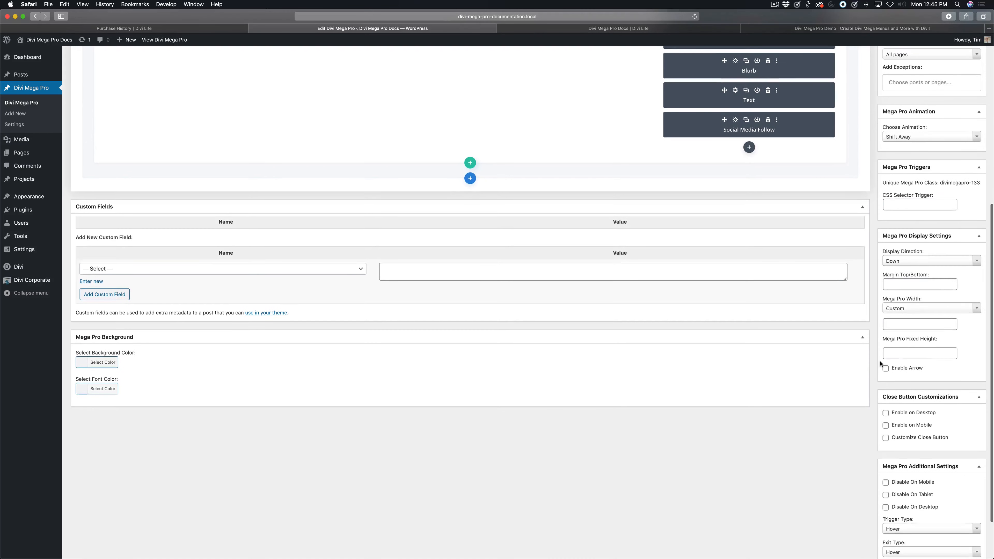
{"action": "left_click", "coordinate": [910, 308]}
{"action": "left_click", "coordinate": [903, 319]}
- Set the Mega Pro Fixed Height to 250px and update the Test Menu
{"action": "left_click", "coordinate": [914, 338]}
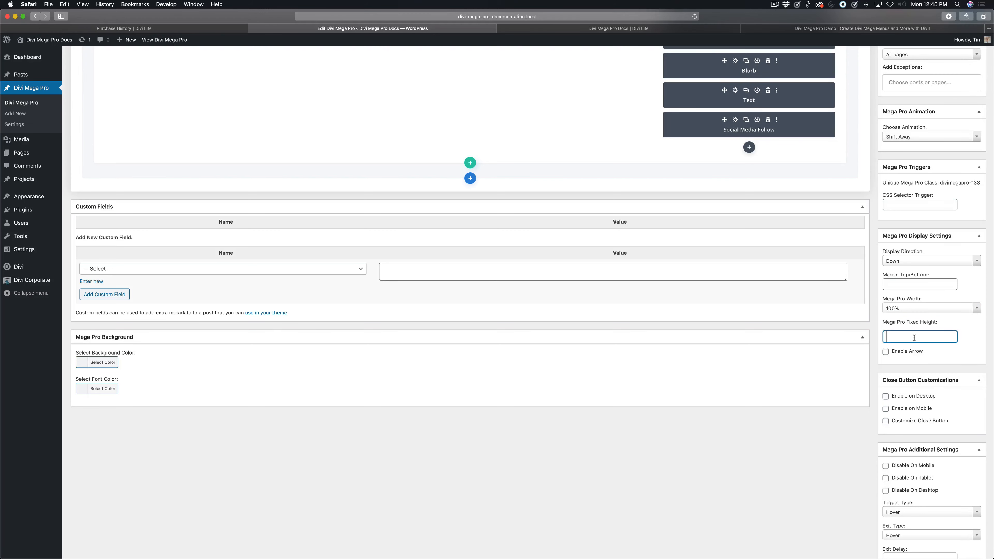
{"action": "left_click", "coordinate": [873, 329]}
{"action": "left_click", "coordinate": [671, 28]}
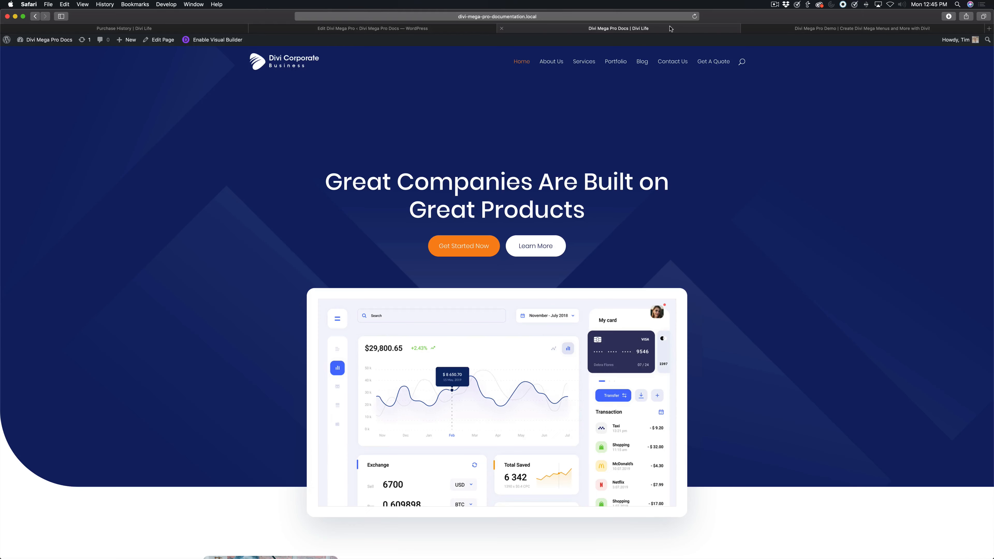
{"action": "left_click", "coordinate": [396, 29]}
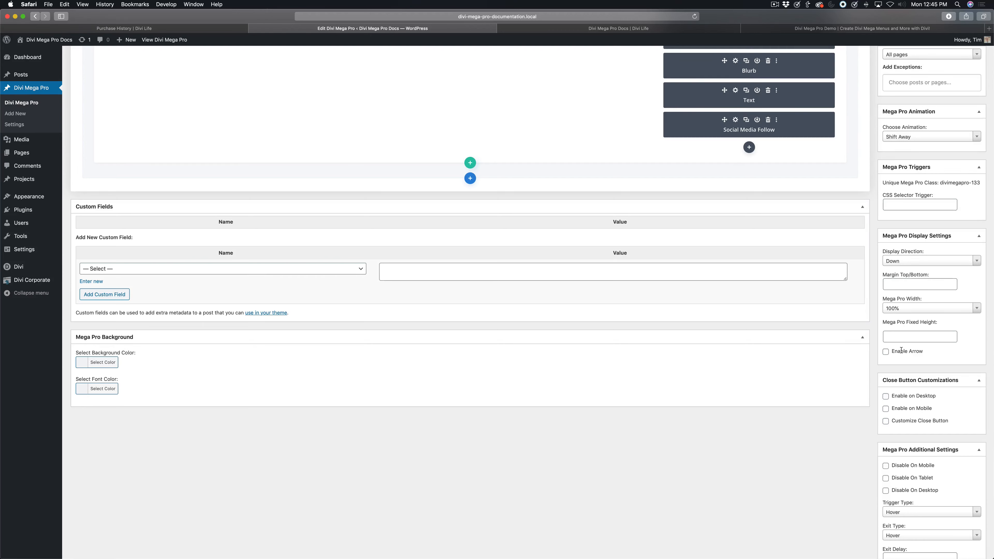
{"action": "left_click", "coordinate": [904, 339]}
{"action": "type", "text": "250px"}
{"action": "scroll", "coordinate": [953, 319], "scroll_direction": "up", "scroll_amount": 5}
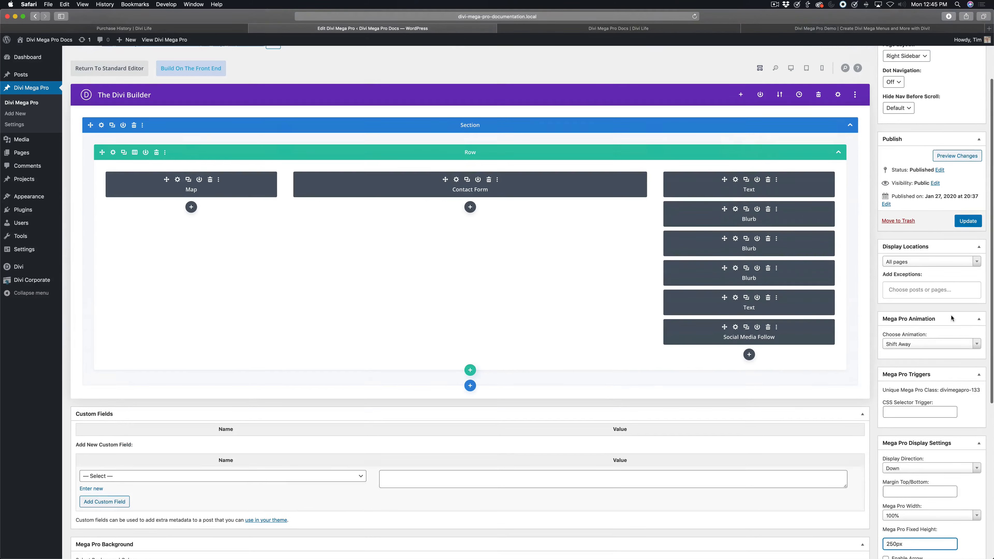
{"action": "left_click", "coordinate": [968, 222]}
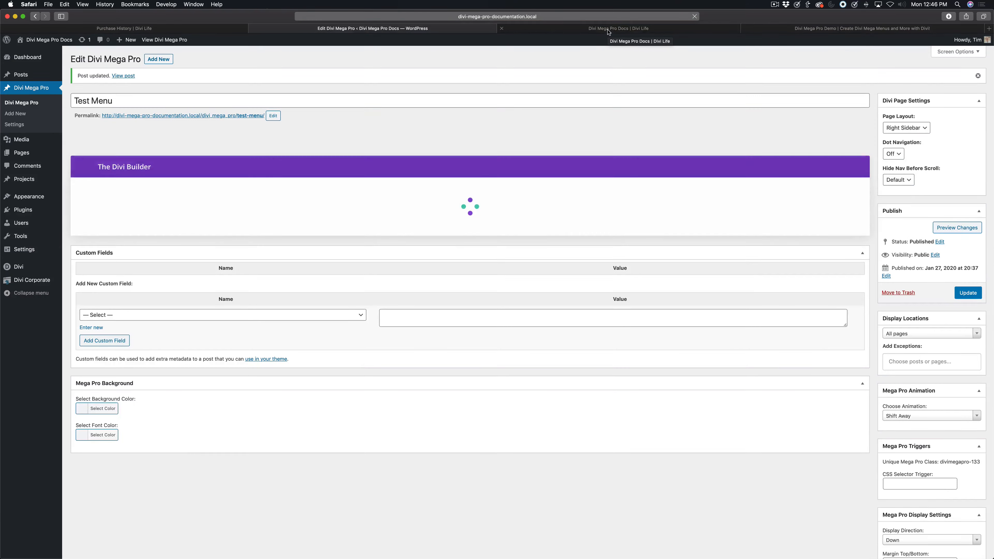
- Reload the live site and examine how the Contact Us mega menu's content scrolls within its fixed height
{"action": "left_click", "coordinate": [609, 31]}
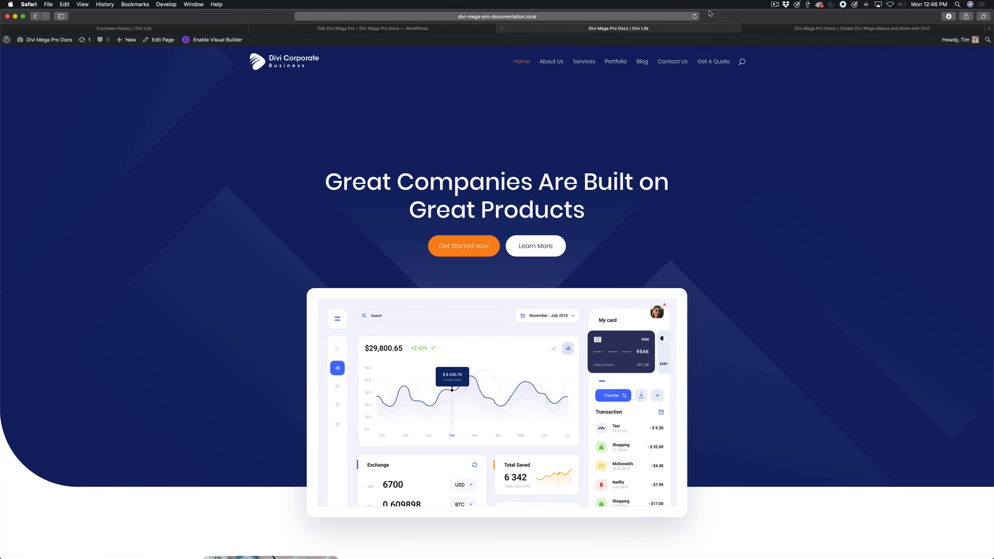
{"action": "left_click", "coordinate": [692, 19]}
{"action": "key", "text": "Escape"}
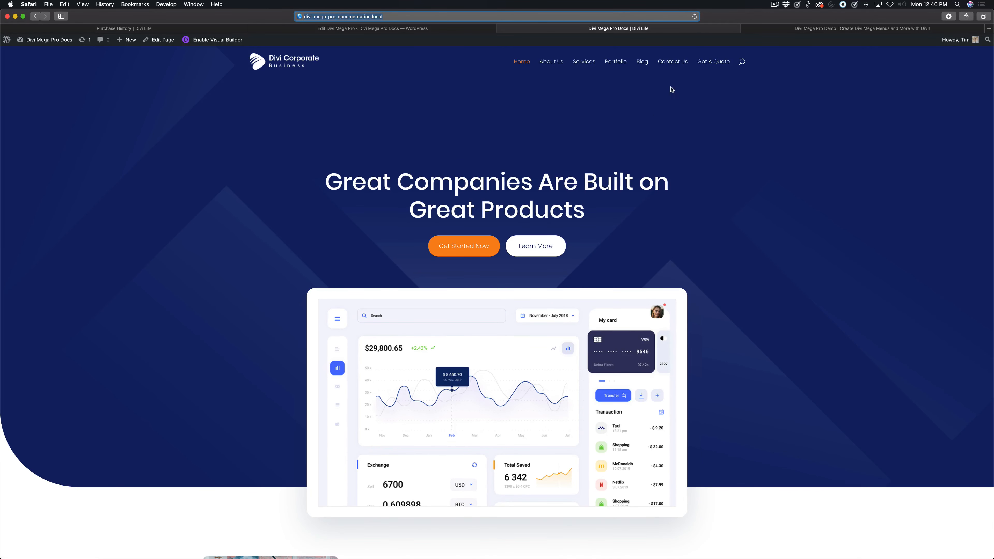
{"action": "scroll", "coordinate": [669, 114], "scroll_direction": "down", "scroll_amount": 4}
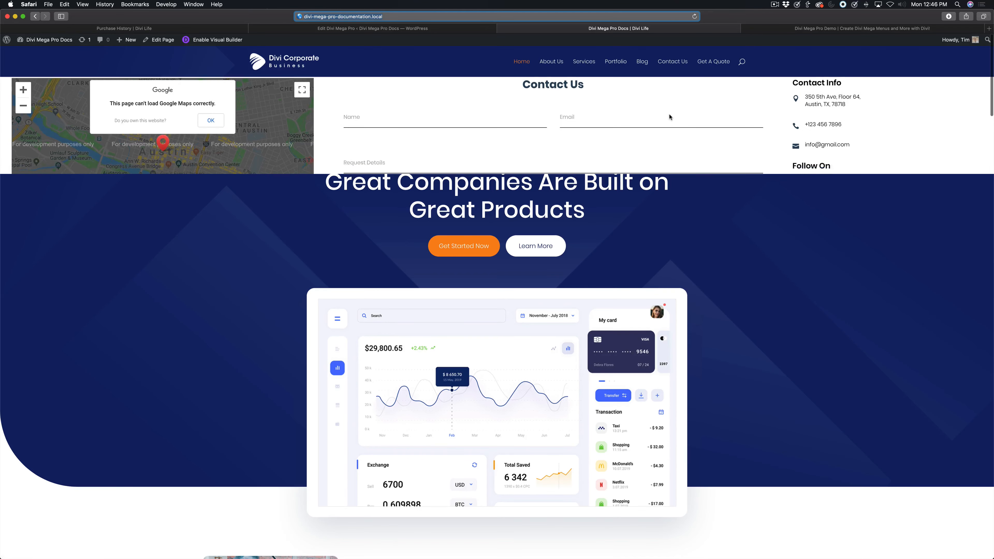
{"action": "scroll", "coordinate": [669, 116], "scroll_direction": "up", "scroll_amount": 4}
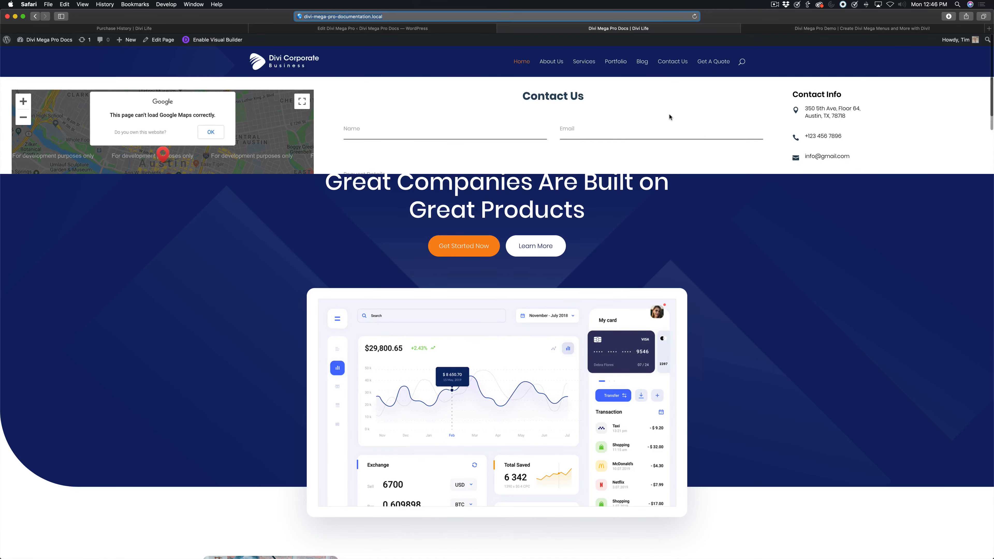
{"action": "scroll", "coordinate": [669, 116], "scroll_direction": "down", "scroll_amount": 4}
{"action": "scroll", "coordinate": [669, 116], "scroll_direction": "up", "scroll_amount": 4}
{"action": "scroll", "coordinate": [669, 116], "scroll_direction": "up", "scroll_amount": 1}
{"action": "scroll", "coordinate": [669, 116], "scroll_direction": "down", "scroll_amount": 4}
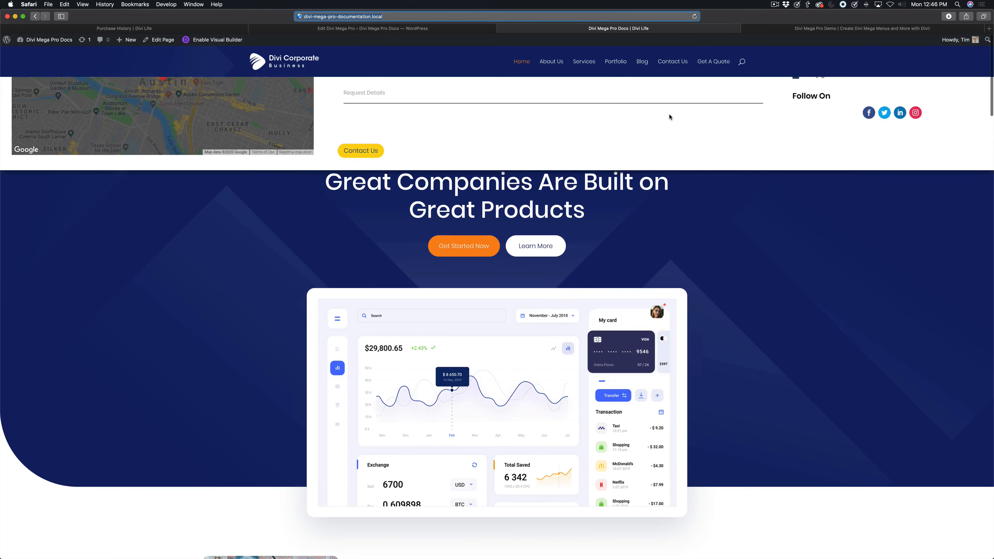
{"action": "scroll", "coordinate": [669, 116], "scroll_direction": "up", "scroll_amount": 4}
{"action": "left_click", "coordinate": [713, 262]}
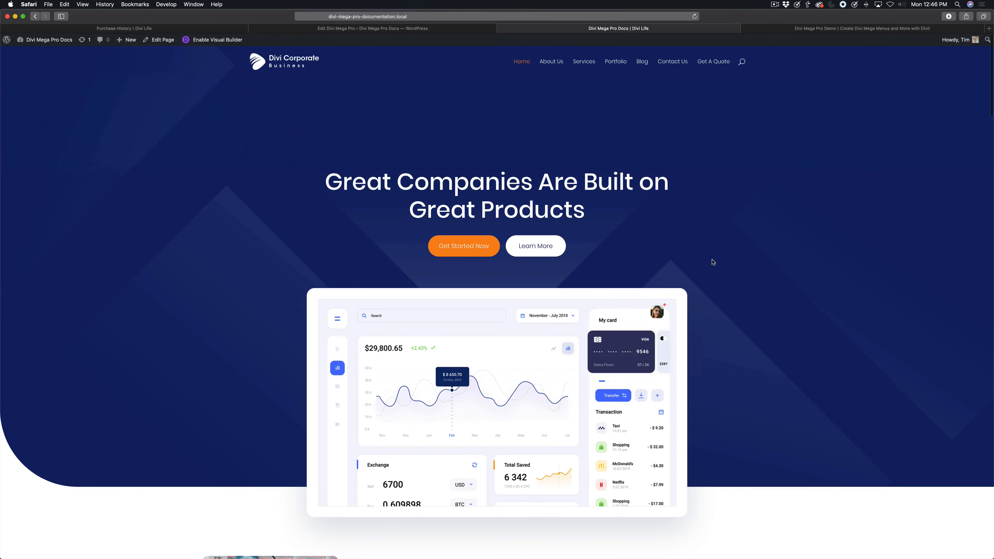
- Clear the Test Menu's Mega Pro Fixed Height and enable the arrow in the display settings
{"action": "left_click", "coordinate": [410, 25]}
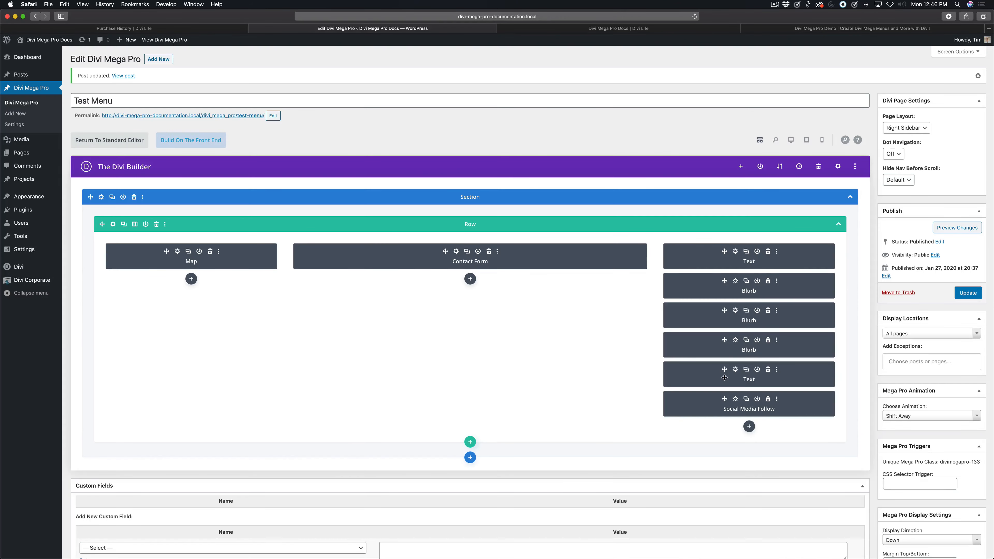
{"action": "scroll", "coordinate": [877, 383], "scroll_direction": "down", "scroll_amount": 8}
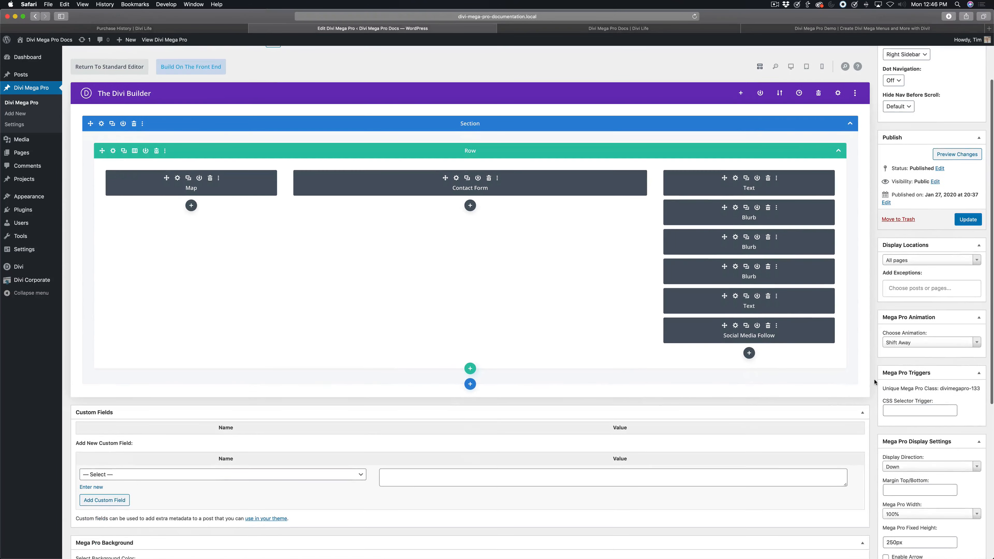
{"action": "scroll", "coordinate": [876, 380], "scroll_direction": "down", "scroll_amount": 5}
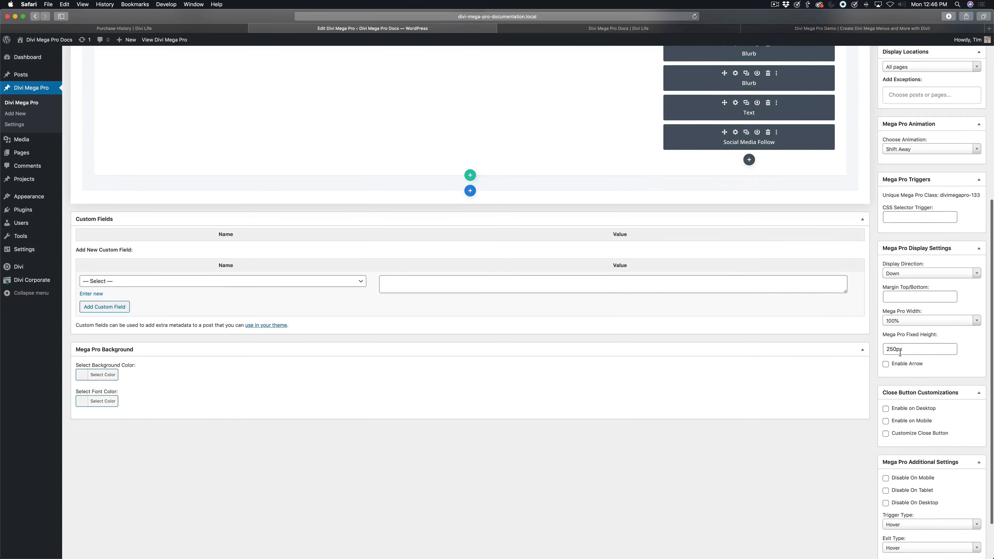
{"action": "double_click", "coordinate": [900, 349]}
{"action": "key", "text": "BackSpace"}
{"action": "left_click", "coordinate": [886, 364]}
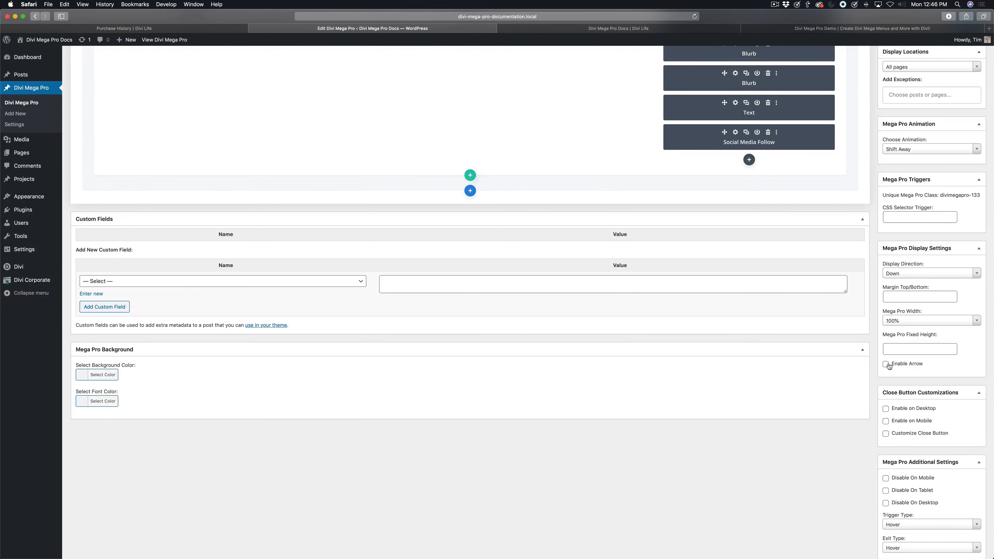
{"action": "scroll", "coordinate": [805, 118], "scroll_direction": "down", "scroll_amount": 5}
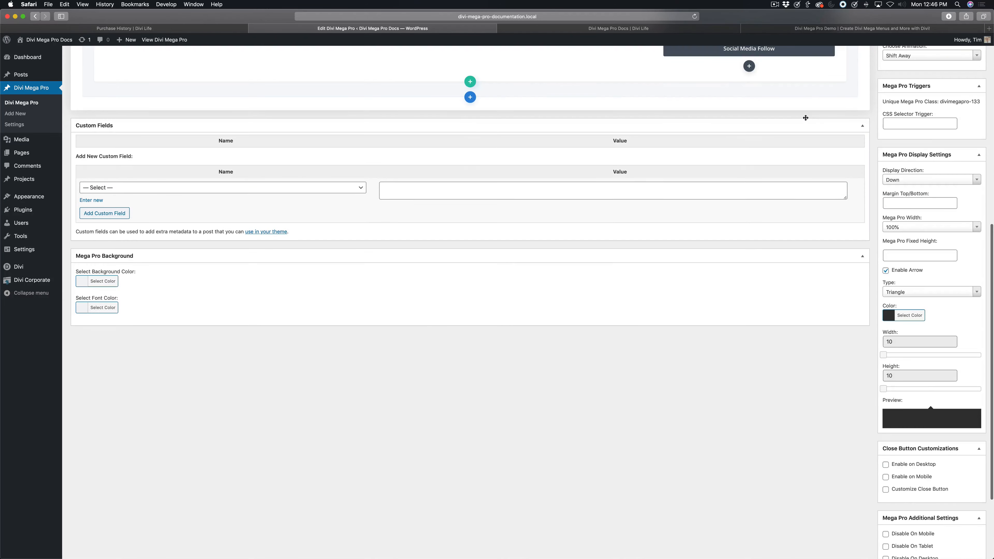
- Check how the arrow looks on the demo site's menus, and return to the Test Menu's arrow settings
{"action": "left_click", "coordinate": [833, 28]}
{"action": "mouse_move", "coordinate": [601, 47]}
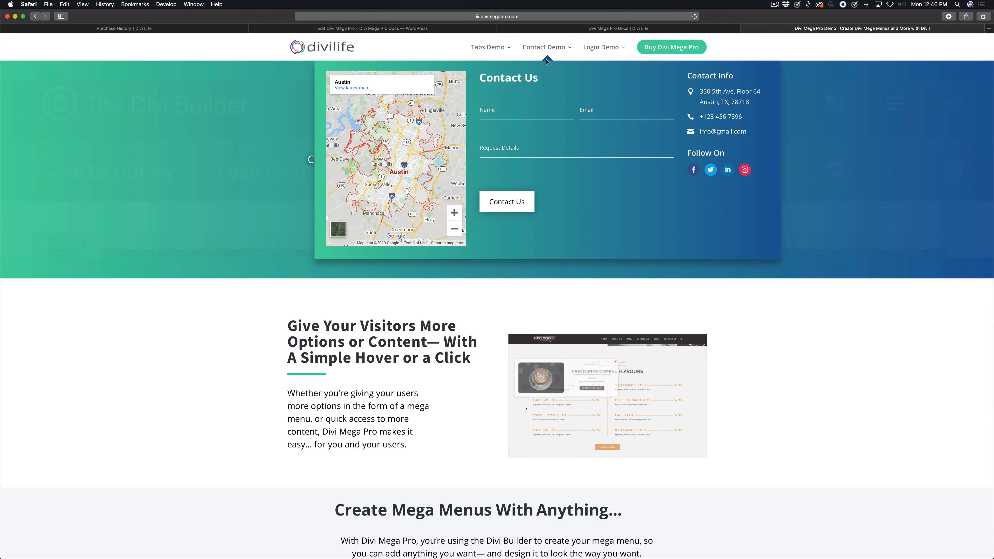
{"action": "left_click", "coordinate": [390, 26]}
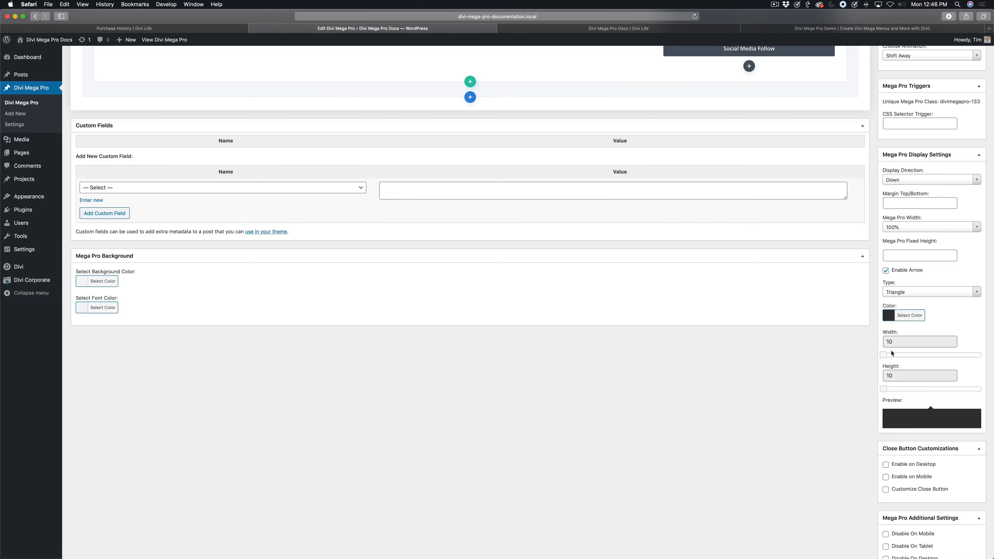
- Try the Round arrow type for the Test Menu and switch it back to Triangle
{"action": "left_click", "coordinate": [902, 294]}
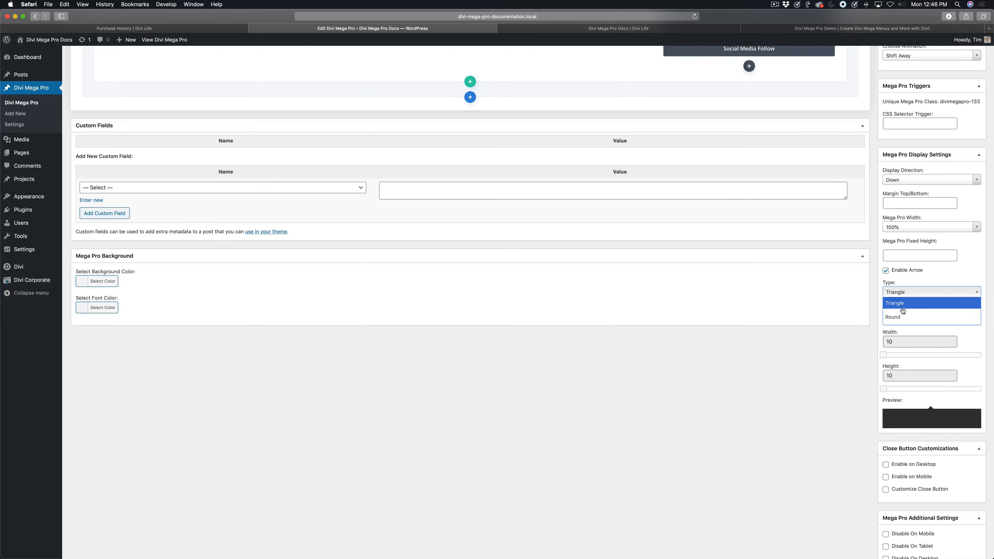
{"action": "left_click", "coordinate": [900, 318]}
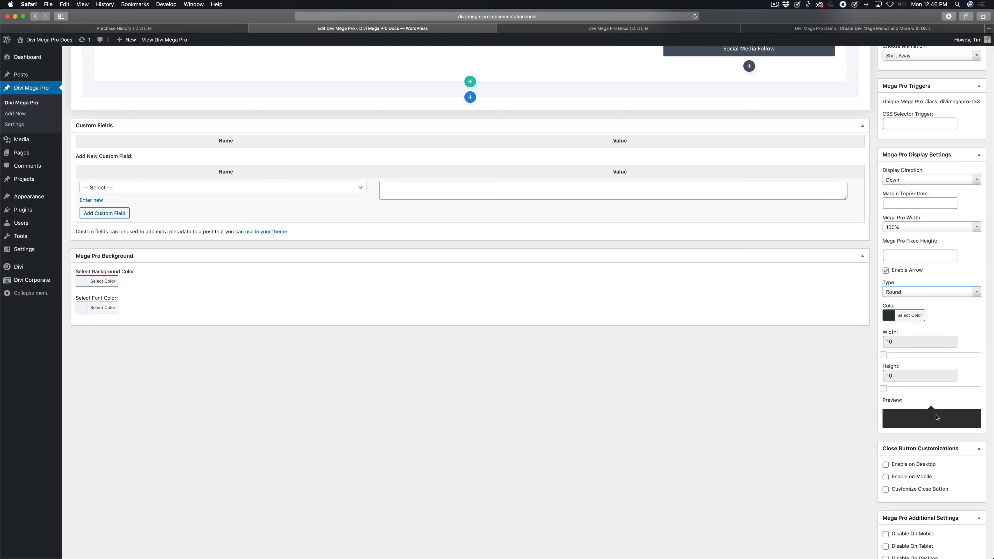
{"action": "left_click", "coordinate": [907, 296]}
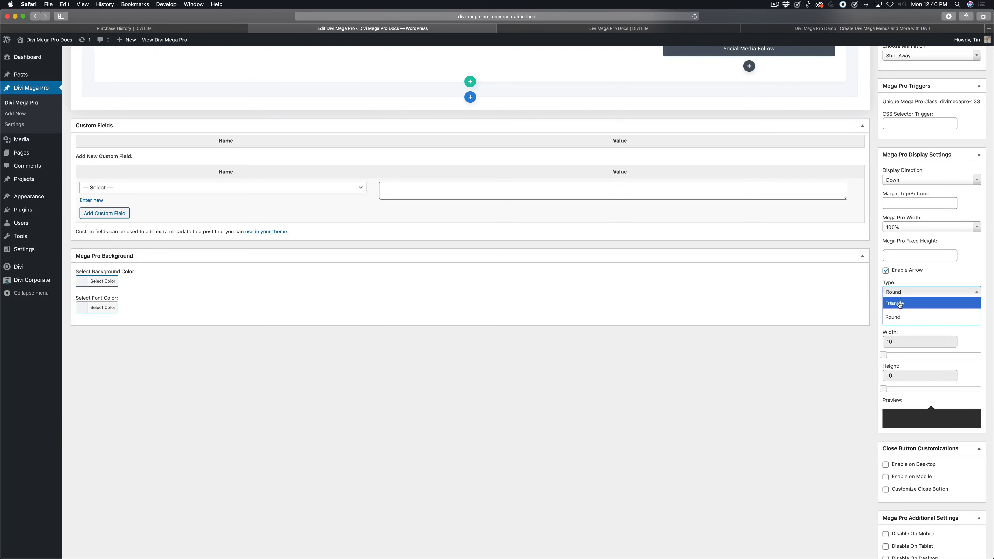
{"action": "left_click", "coordinate": [899, 304]}
- Make the arrow red with a width of 24 and a height of 28, and update the Test Menu
{"action": "left_click", "coordinate": [910, 315]}
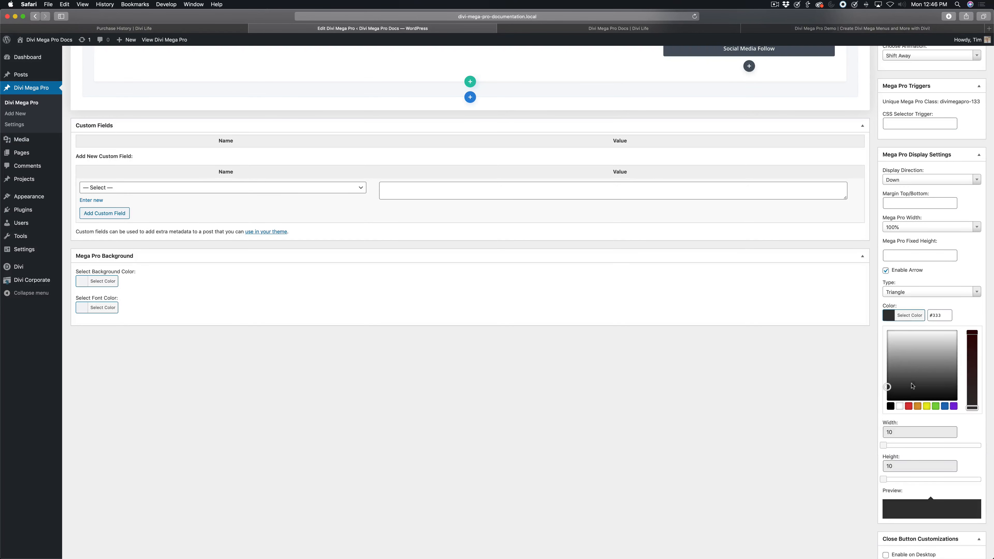
{"action": "left_click", "coordinate": [907, 408]}
{"action": "left_click", "coordinate": [873, 394]}
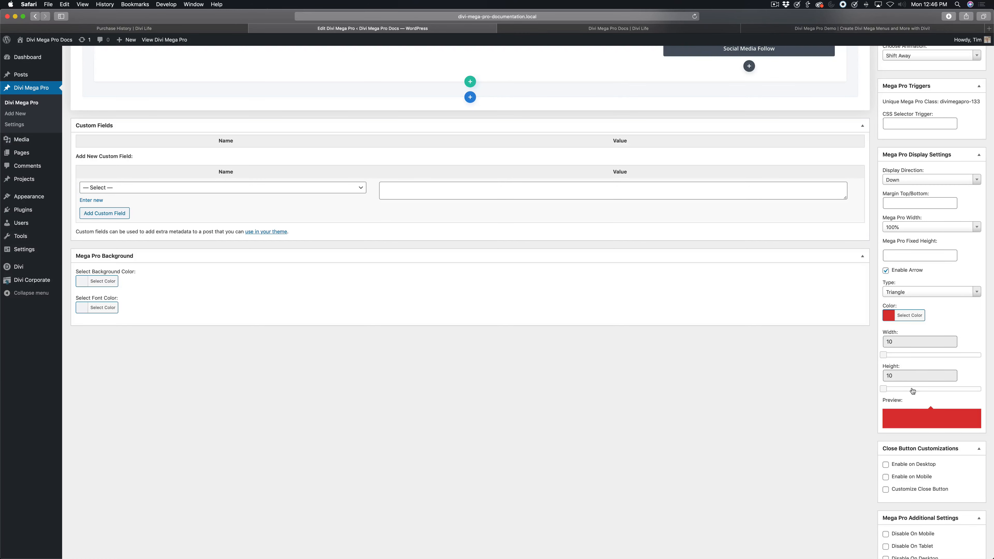
{"action": "left_click_drag", "start_coordinate": [884, 355], "coordinate": [898, 355]}
{"action": "left_click_drag", "start_coordinate": [883, 389], "coordinate": [903, 389]}
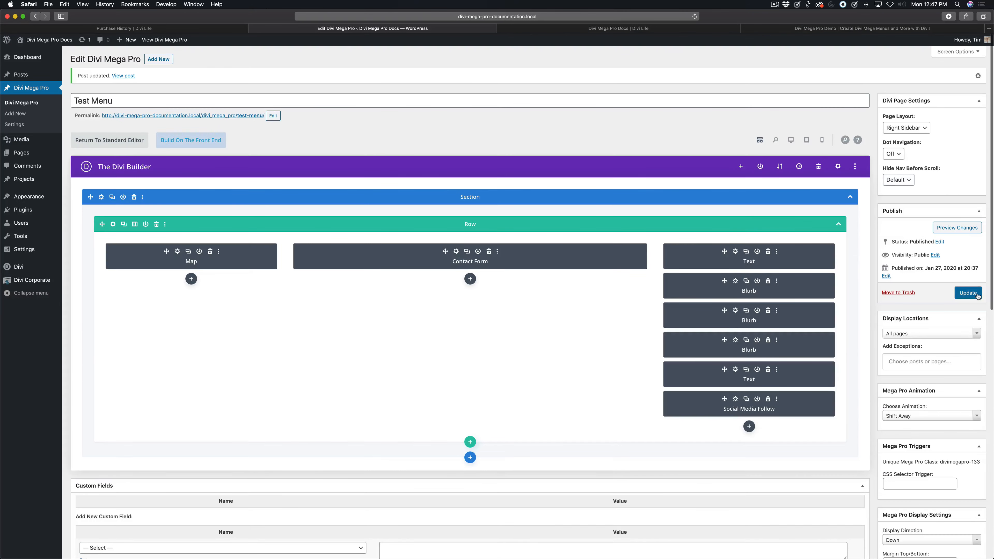
{"action": "left_click", "coordinate": [976, 294]}
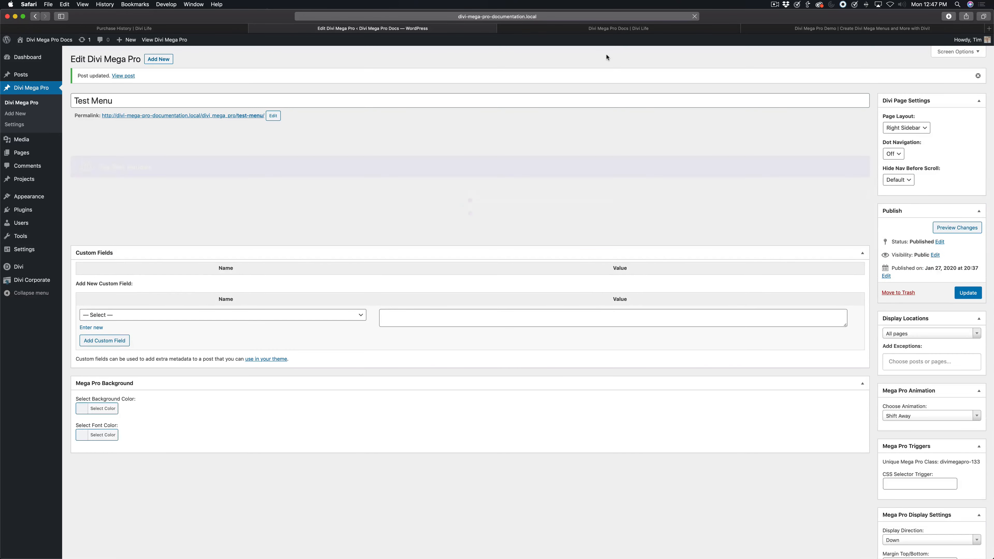
- Check how the arrow looks on the live site's Contact Us mega menu, and return to the Test Menu's close button settings
{"action": "left_click", "coordinate": [623, 28]}
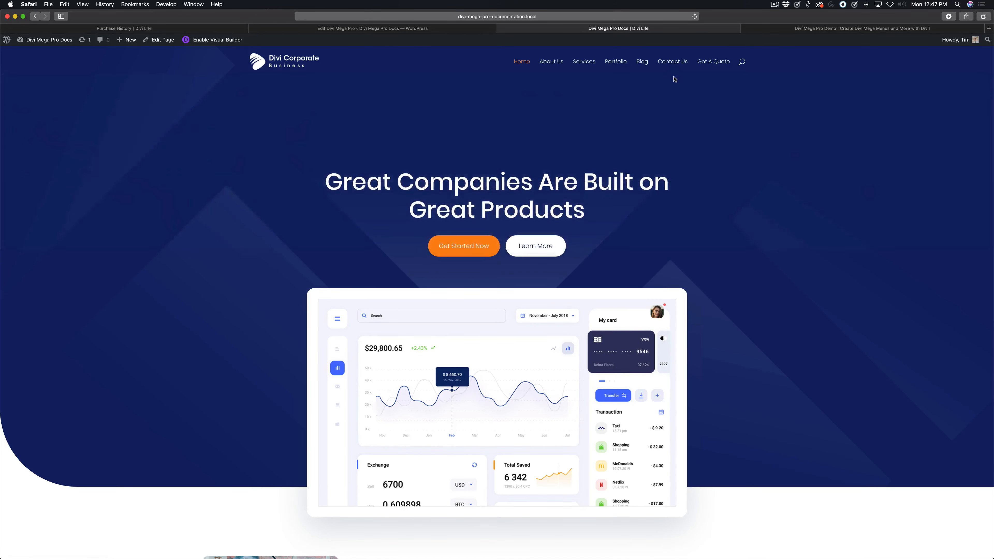
{"action": "mouse_move", "coordinate": [678, 64]}
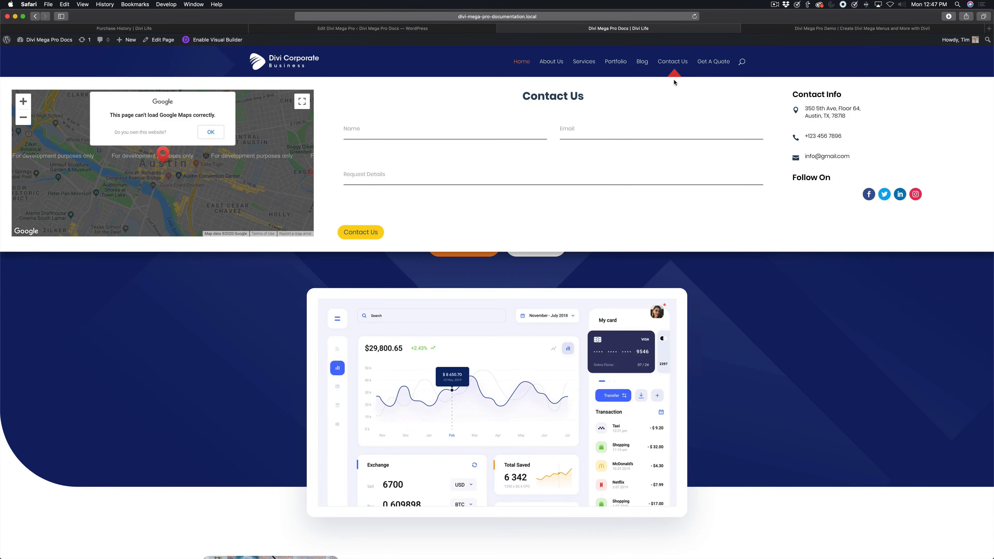
{"action": "key", "text": "ctrl+shift+Tab"}
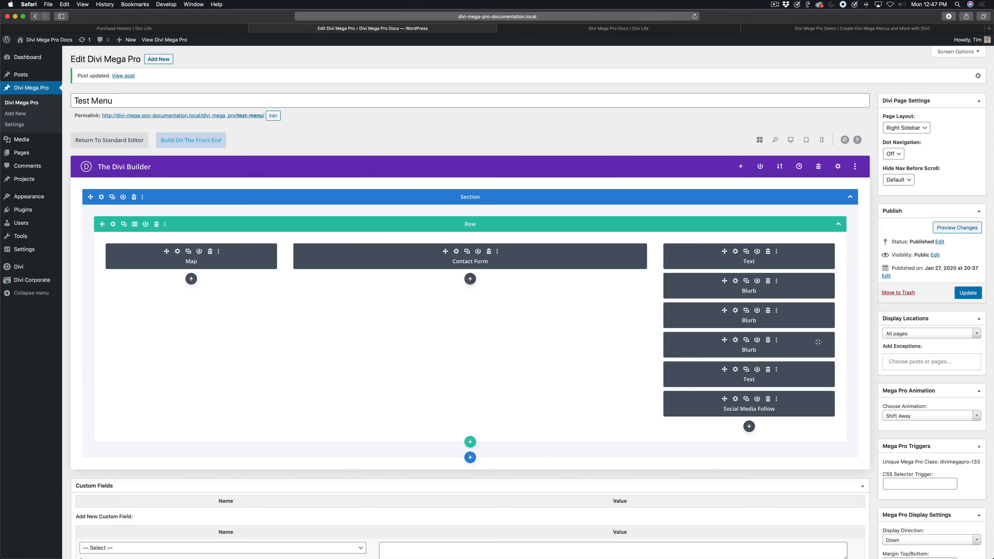
{"action": "scroll", "coordinate": [818, 342], "scroll_direction": "down", "scroll_amount": 15}
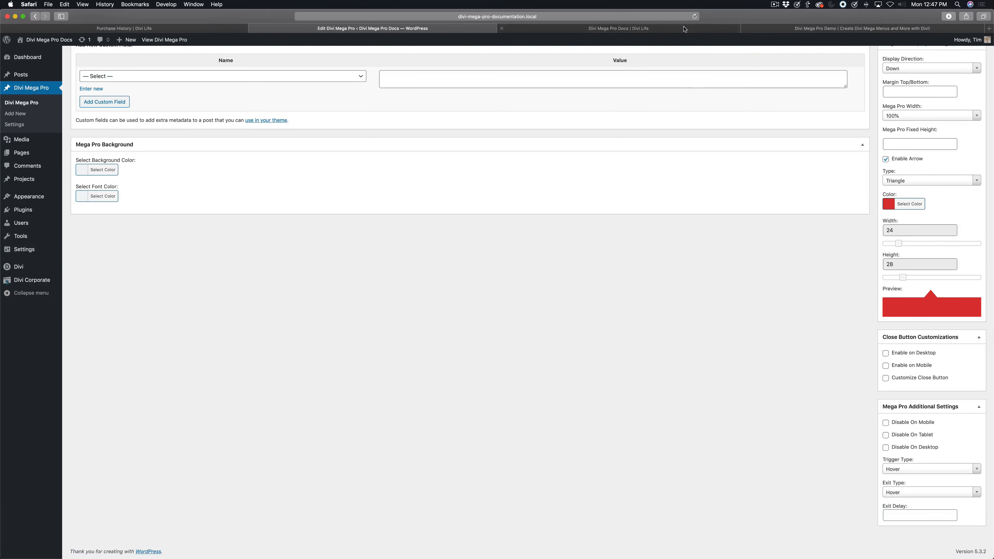
{"action": "key", "text": "ctrl+Tab"}
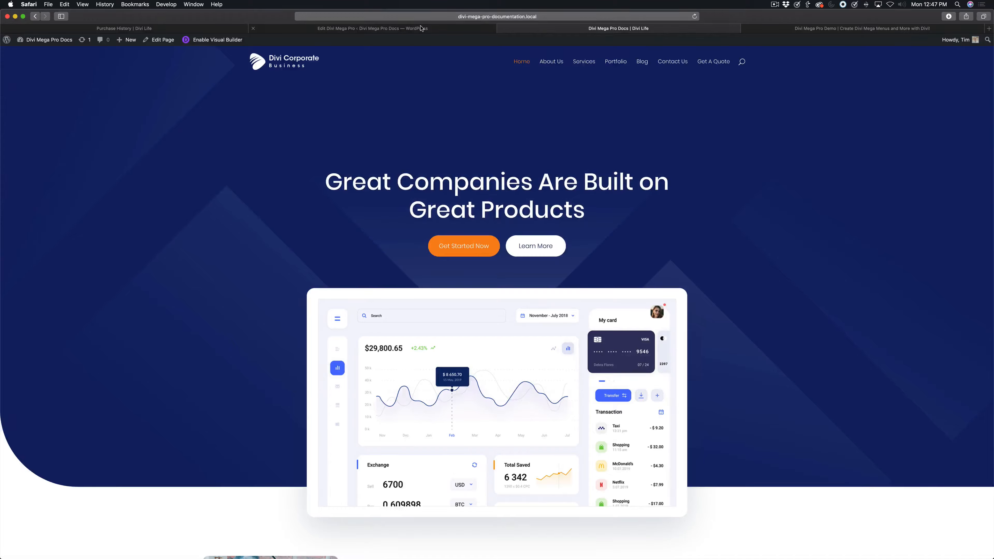
{"action": "left_click", "coordinate": [421, 28]}
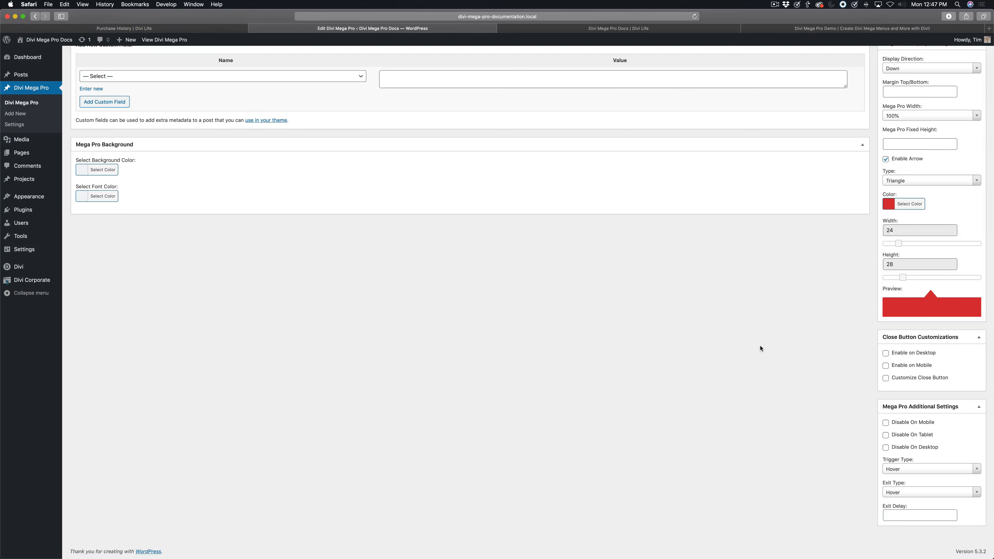
- Try enabling the close button on desktop and mobile with its customization options, and switch these options off again
{"action": "left_click", "coordinate": [887, 353]}
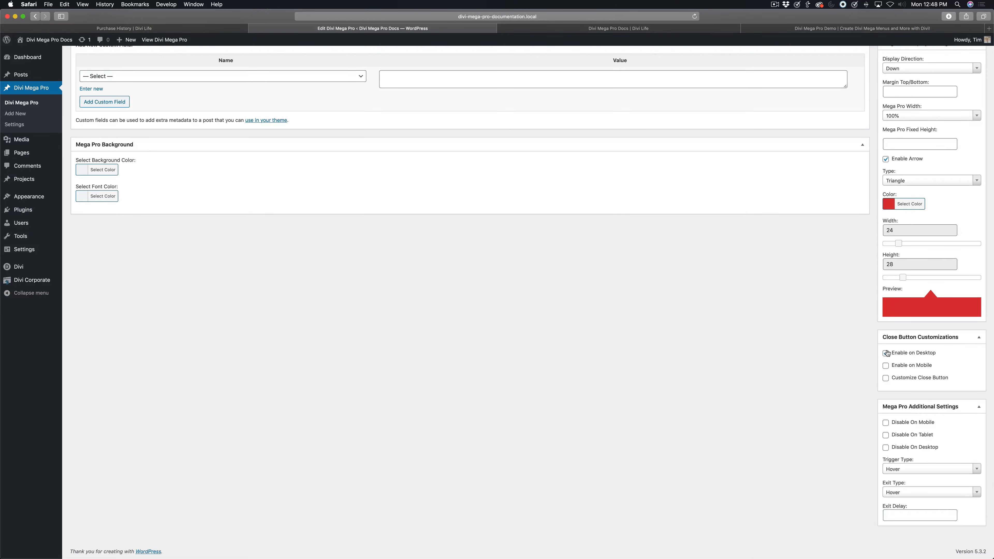
{"action": "left_click", "coordinate": [885, 378]}
{"action": "scroll", "coordinate": [851, 438], "scroll_direction": "down", "scroll_amount": 3}
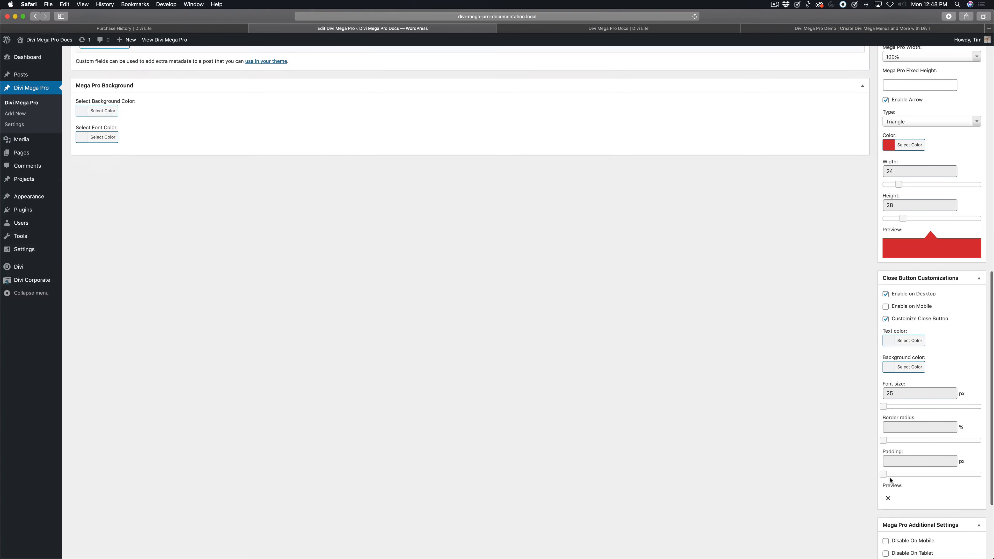
{"action": "left_click", "coordinate": [885, 318]}
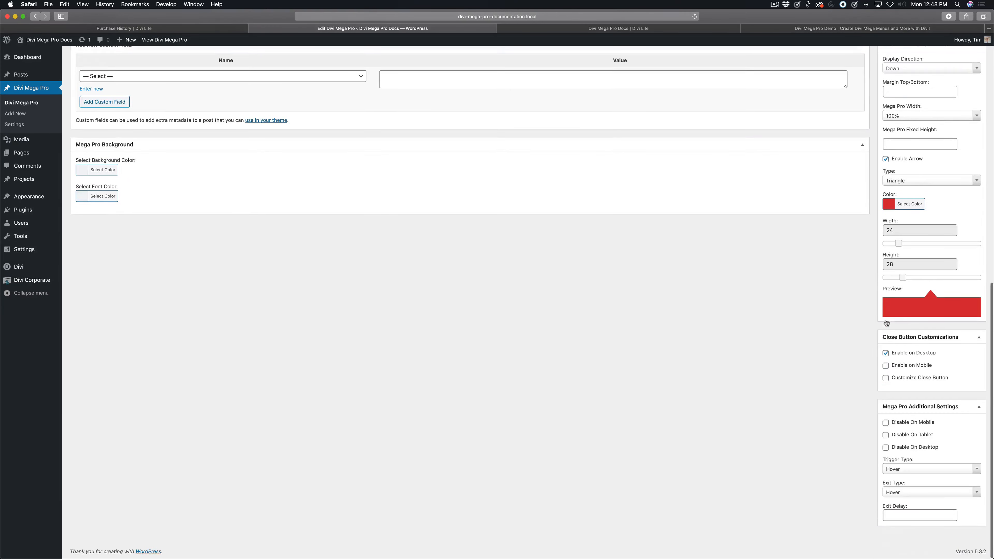
{"action": "left_click", "coordinate": [886, 366]}
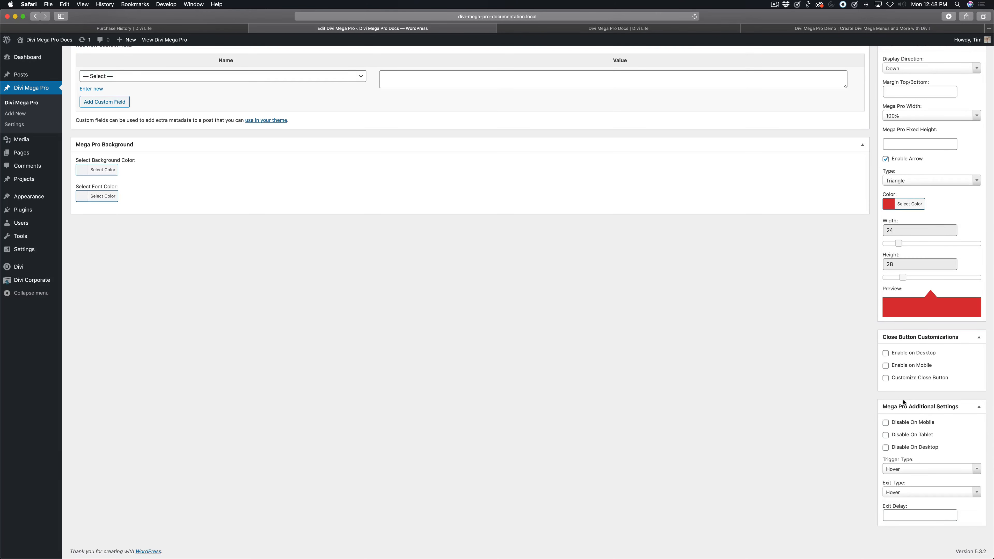
- Try disabling the mega menu on mobile and tablet in the additional settings, and clear both options again
{"action": "scroll", "coordinate": [847, 455], "scroll_direction": "down", "scroll_amount": 1}
{"action": "left_click", "coordinate": [886, 436]}
{"action": "left_click", "coordinate": [886, 424]}
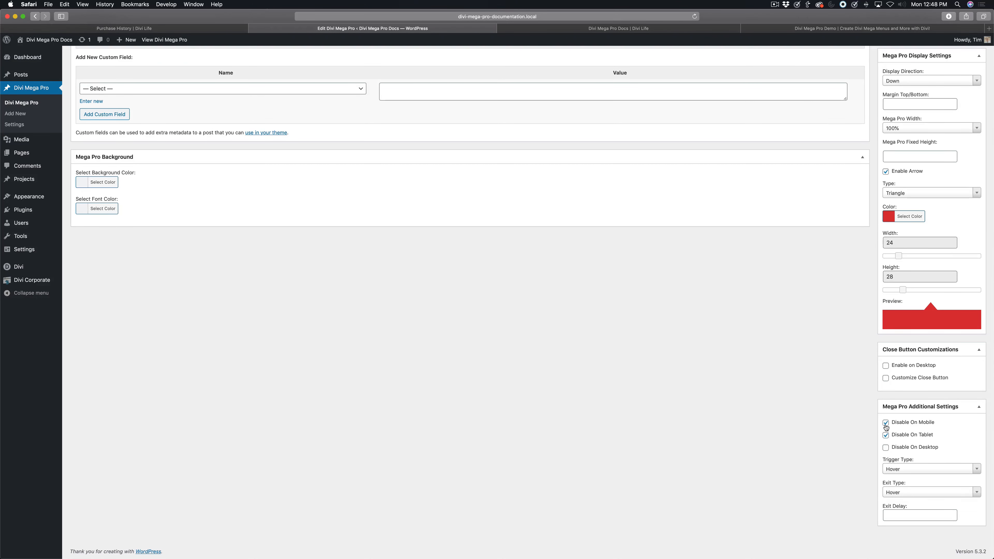
{"action": "left_click", "coordinate": [885, 423]}
{"action": "left_click", "coordinate": [885, 435]}
{"action": "left_click", "coordinate": [886, 422]}
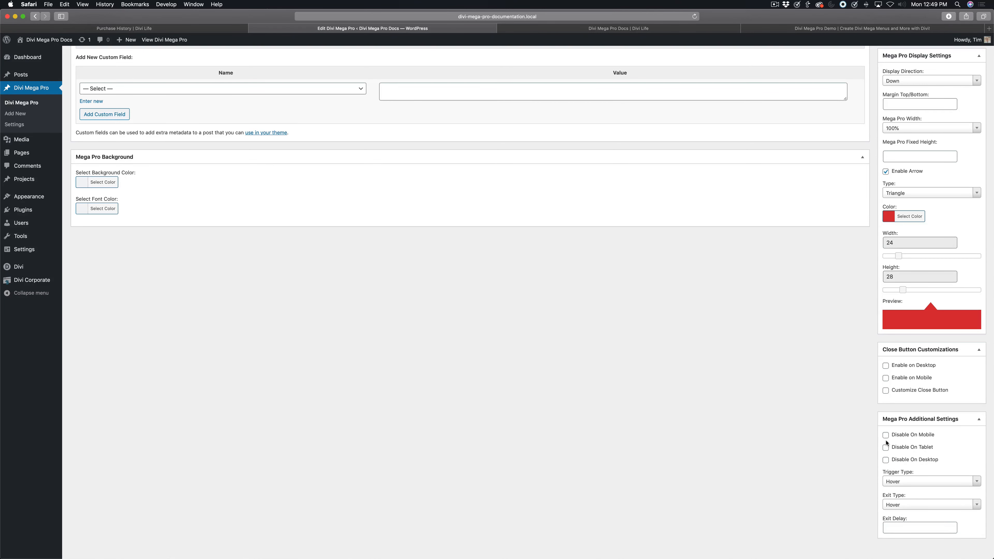
{"action": "left_click", "coordinate": [886, 435]}
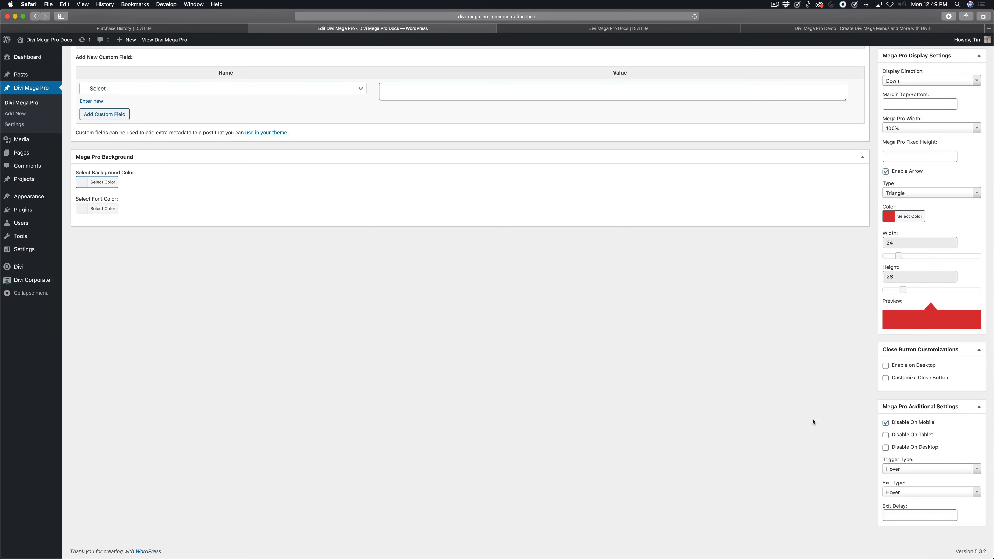
{"action": "left_click", "coordinate": [886, 423]}
- Try disabling the Map module on phone and tablet in its visibility settings, and discard the module changes
{"action": "scroll", "coordinate": [844, 502], "scroll_direction": "down", "scroll_amount": 1}
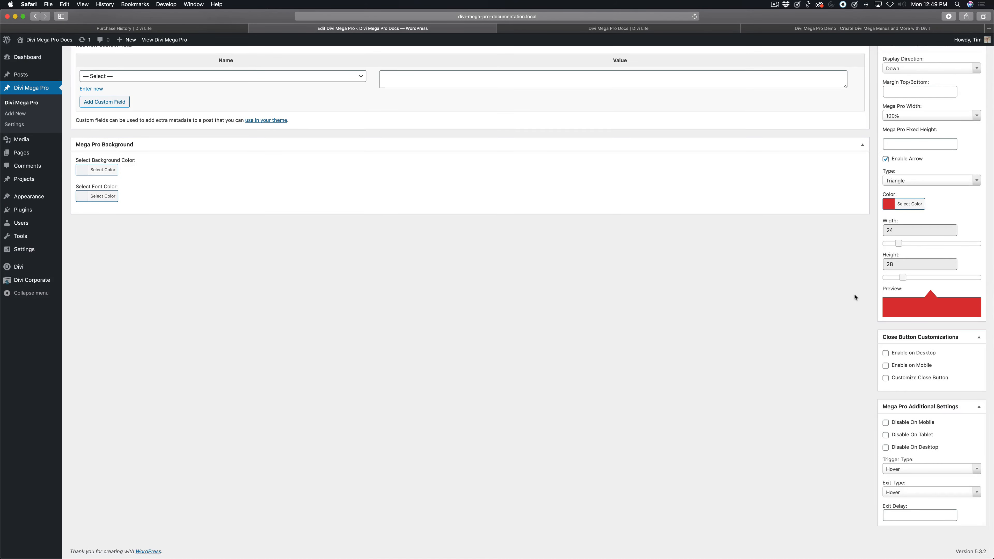
{"action": "scroll", "coordinate": [854, 293], "scroll_direction": "up", "scroll_amount": 3}
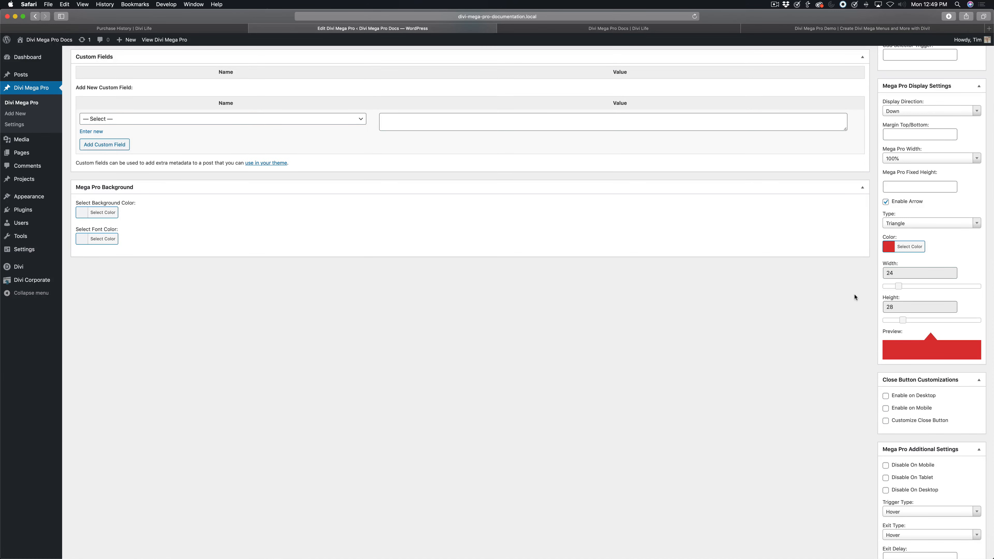
{"action": "scroll", "coordinate": [855, 297], "scroll_direction": "up", "scroll_amount": 5}
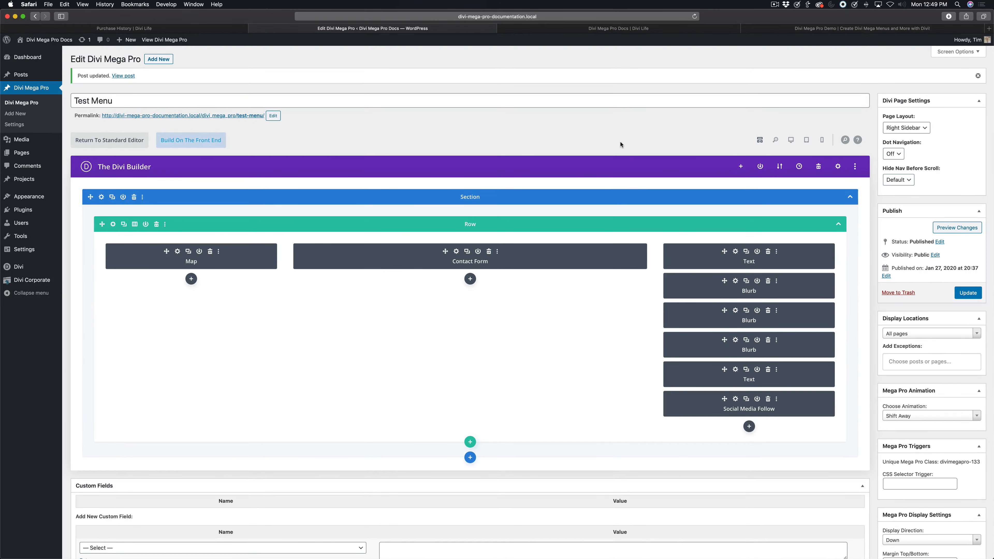
{"action": "left_click", "coordinate": [178, 252]}
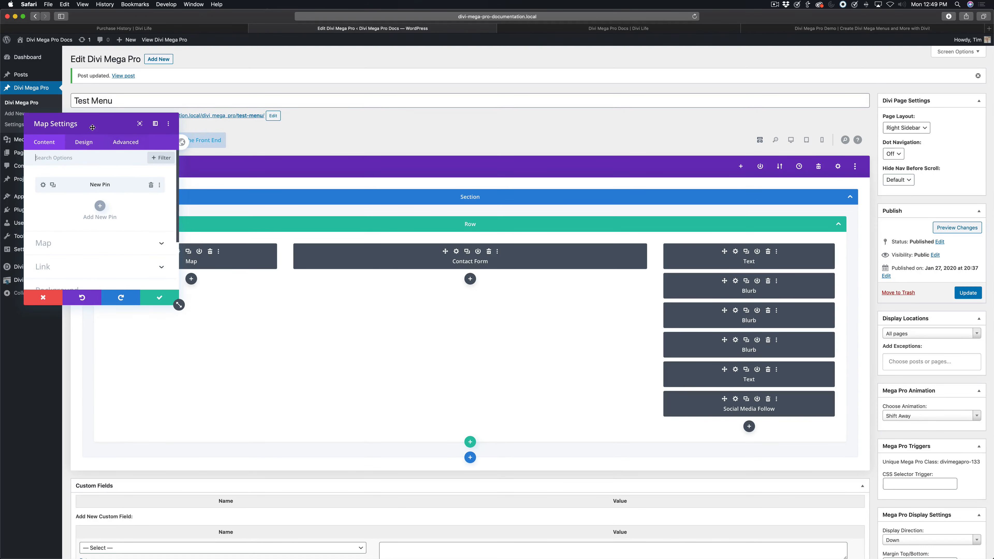
{"action": "left_click", "coordinate": [127, 142]}
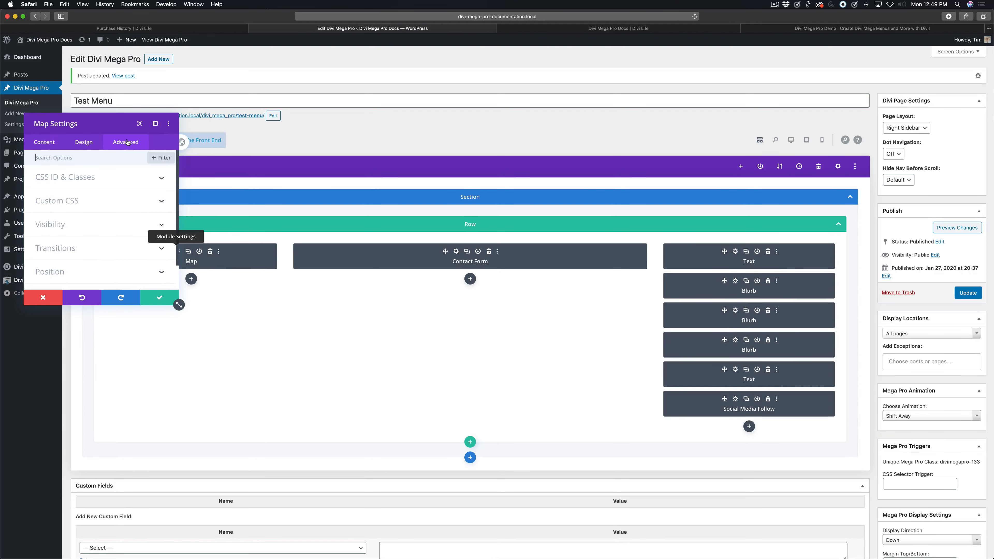
{"action": "left_click", "coordinate": [84, 217]}
{"action": "left_click", "coordinate": [41, 189]}
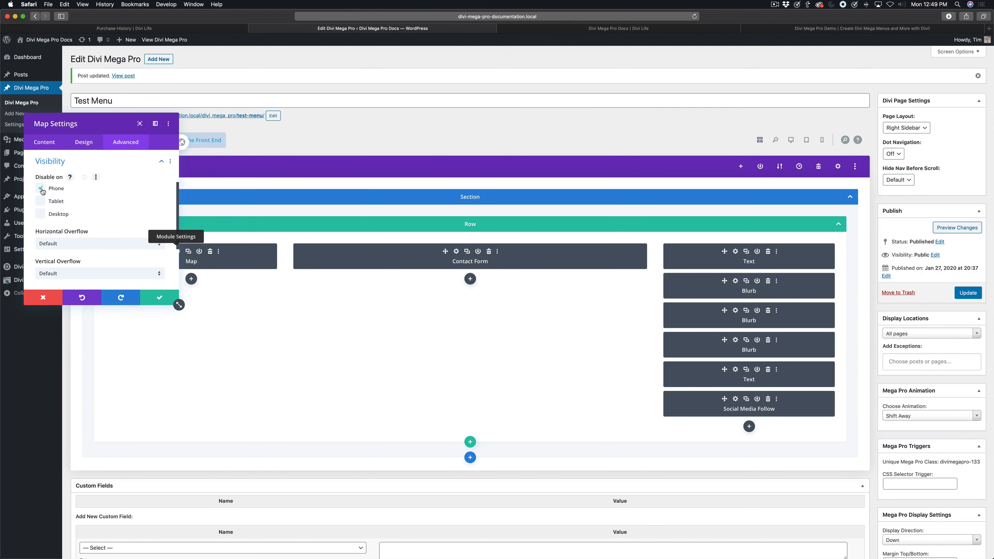
{"action": "left_click", "coordinate": [43, 200]}
{"action": "left_click", "coordinate": [42, 192]}
{"action": "left_click", "coordinate": [43, 299]}
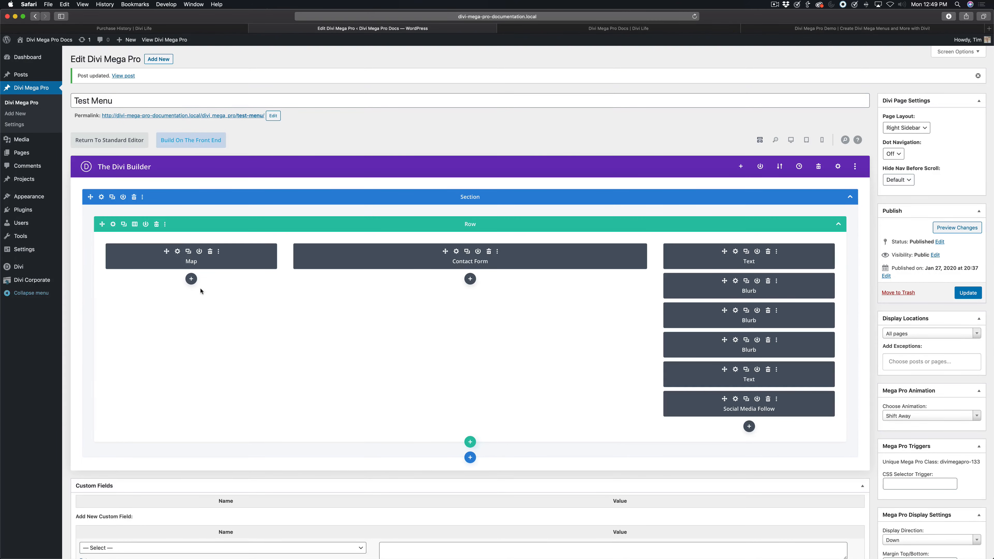
- Check how the Contact Us mega menu is triggered on the live site, and return to the Test Menu's additional settings
{"action": "scroll", "coordinate": [474, 164], "scroll_direction": "down", "scroll_amount": 5}
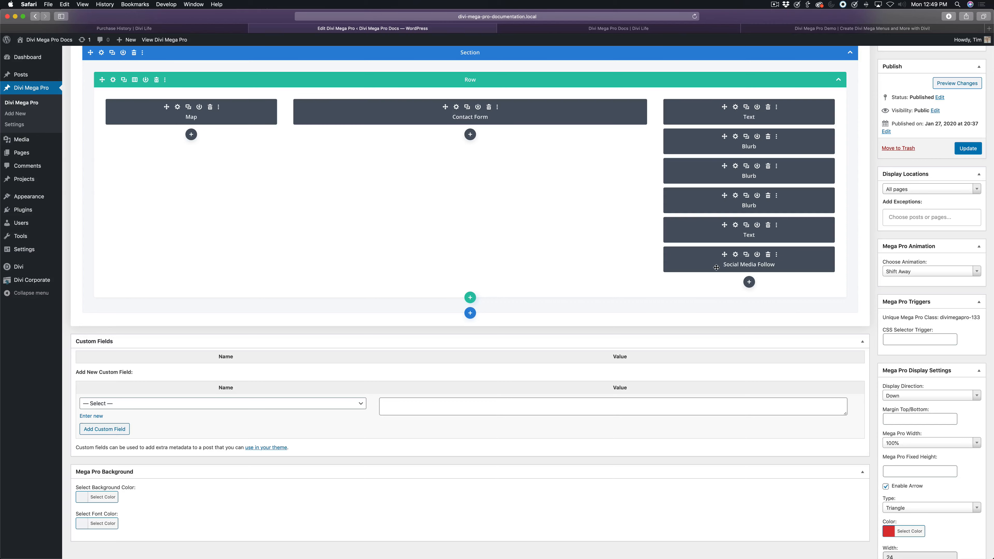
{"action": "scroll", "coordinate": [822, 340], "scroll_direction": "down", "scroll_amount": 6}
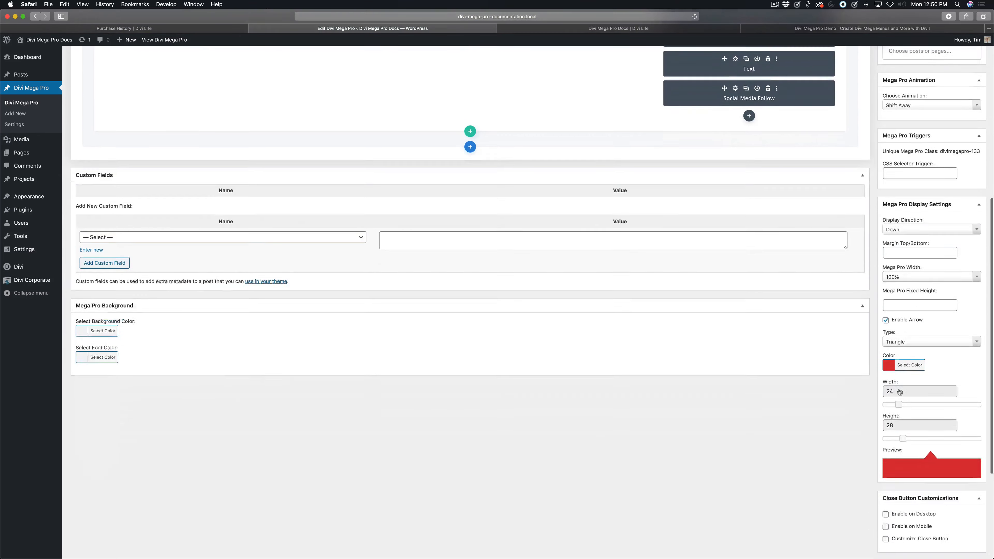
{"action": "scroll", "coordinate": [843, 437], "scroll_direction": "down", "scroll_amount": 2}
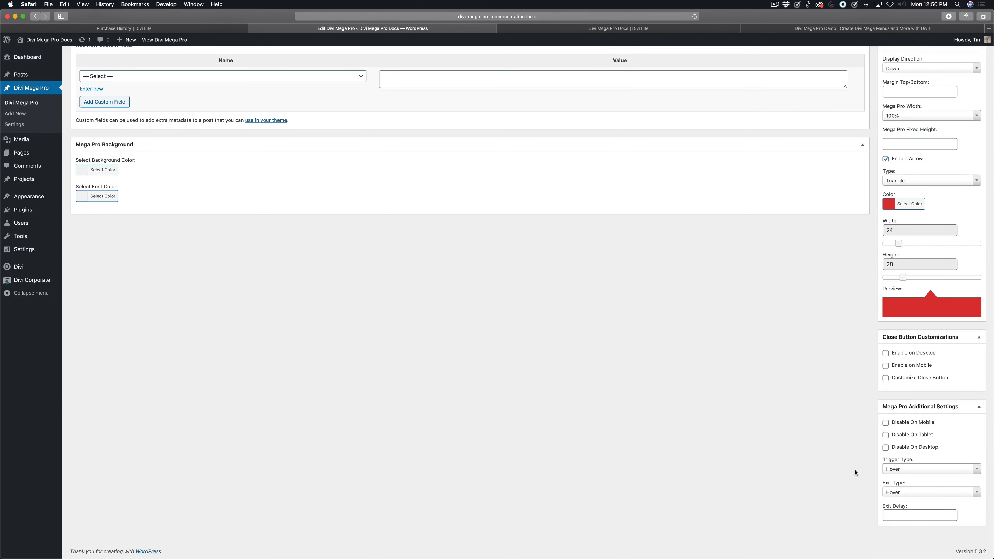
{"action": "left_click", "coordinate": [640, 30]}
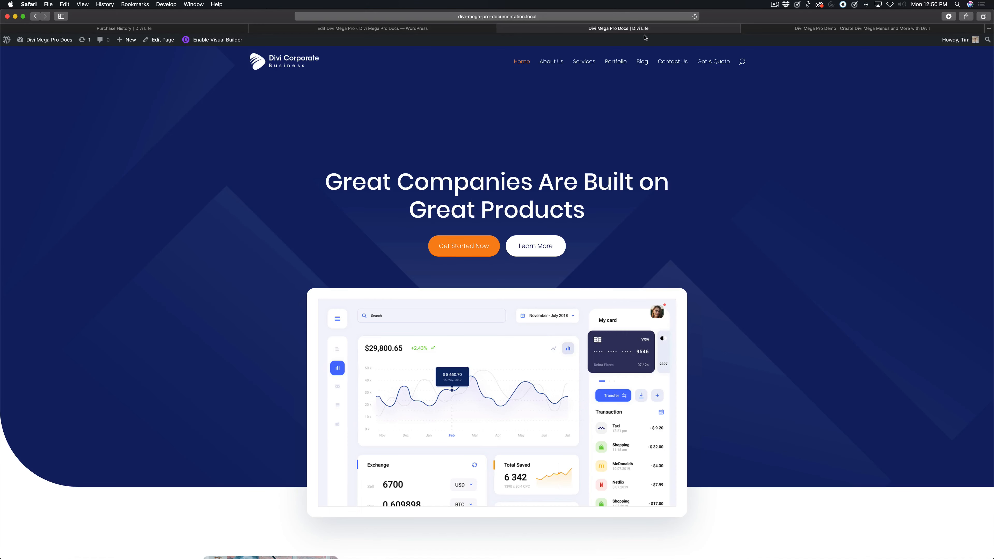
{"action": "mouse_move", "coordinate": [673, 61]}
{"action": "left_click", "coordinate": [389, 27]}
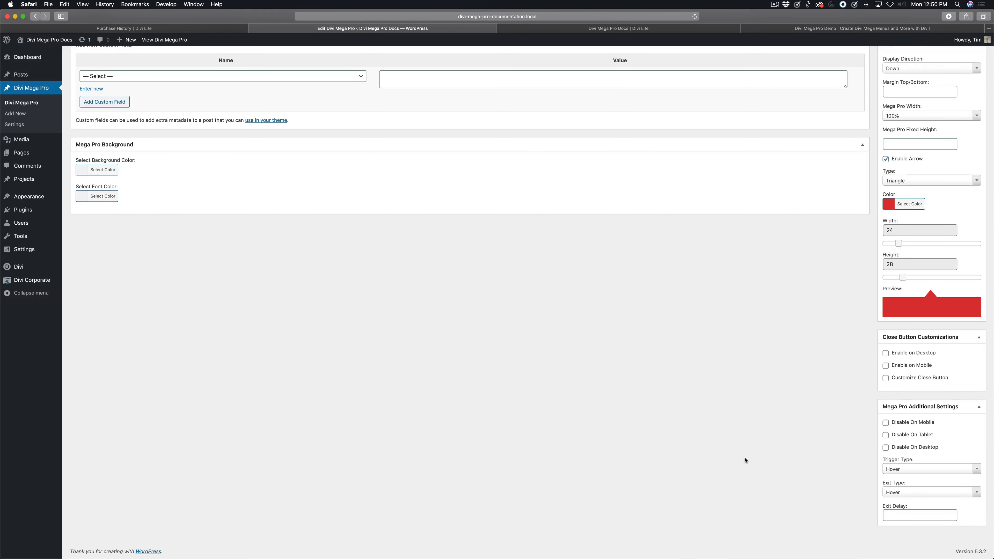
- Try the Click trigger type for the Test Menu and restore it to Hover
{"action": "left_click", "coordinate": [901, 469]}
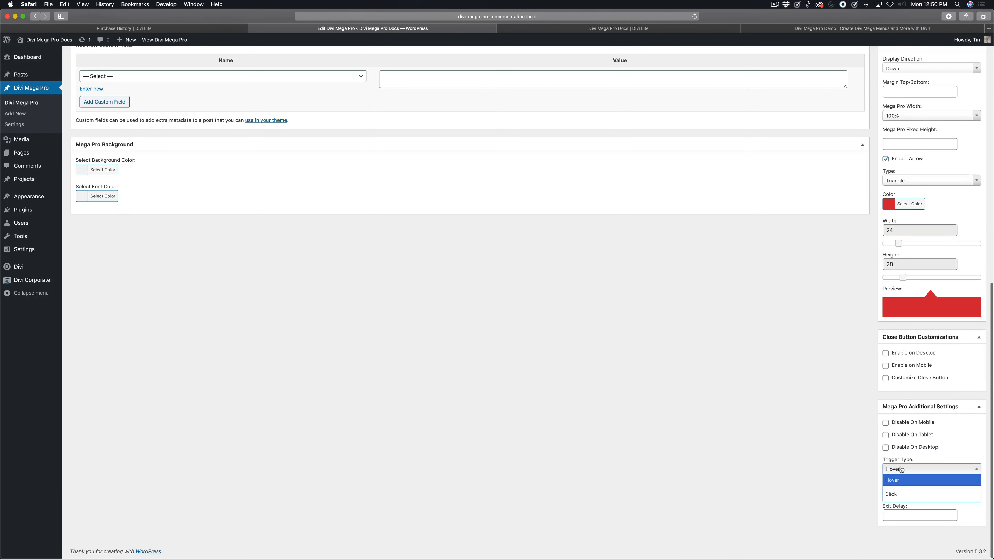
{"action": "left_click", "coordinate": [896, 494]}
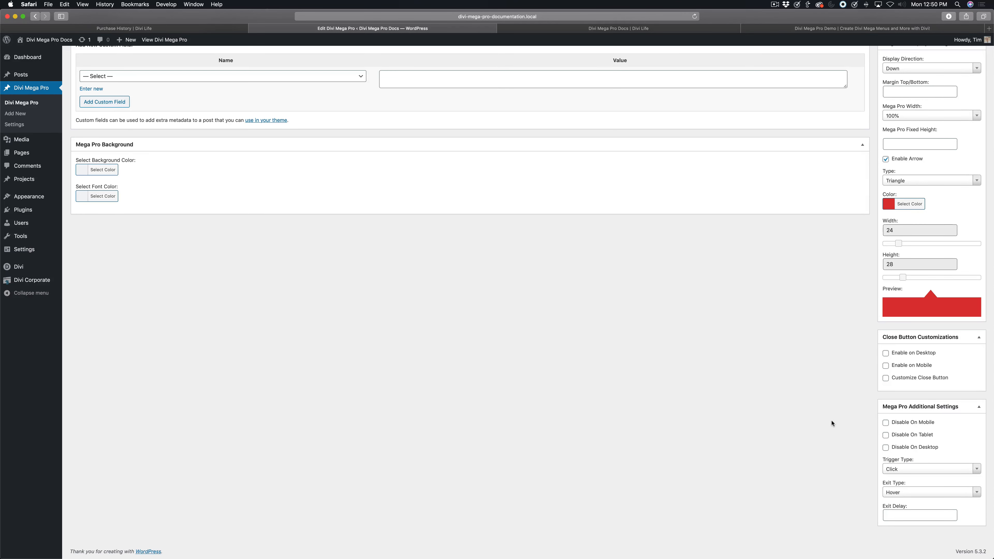
{"action": "left_click", "coordinate": [908, 470]}
{"action": "left_click", "coordinate": [900, 480]}
- Try the Click exit type in the Test Menu's additional settings and update the mega menu
{"action": "left_click", "coordinate": [901, 493]}
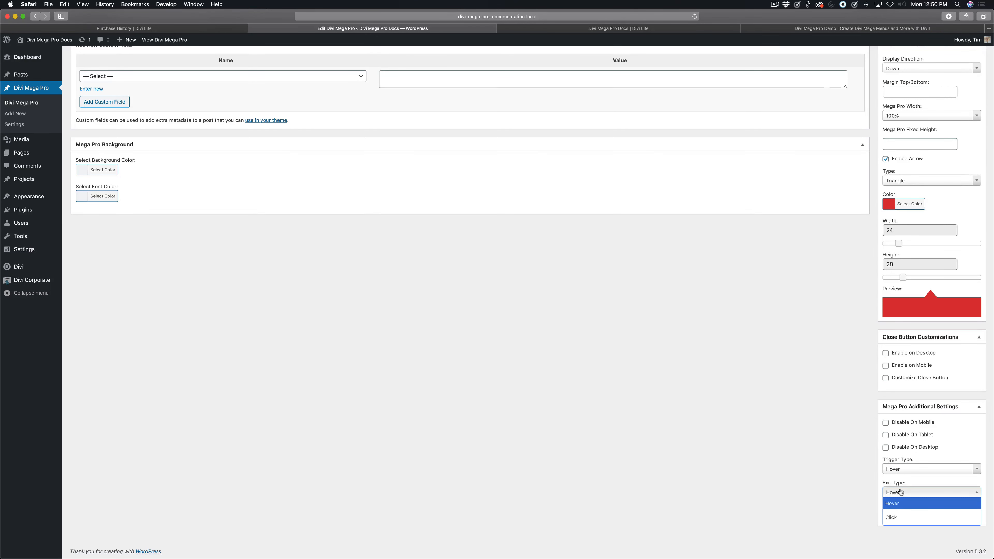
{"action": "left_click", "coordinate": [897, 517]}
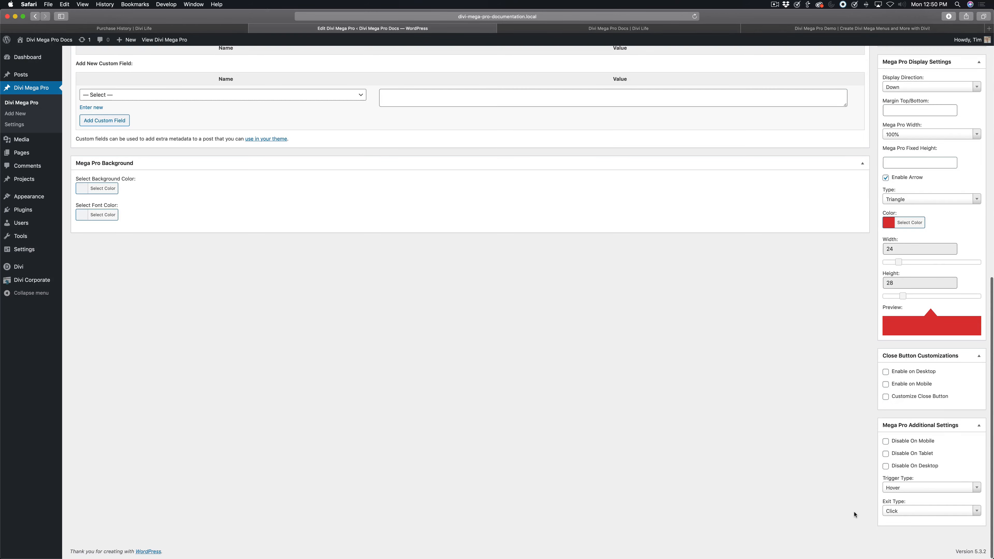
{"action": "scroll", "coordinate": [969, 220], "scroll_direction": "up", "scroll_amount": 6}
{"action": "left_click", "coordinate": [968, 60]}
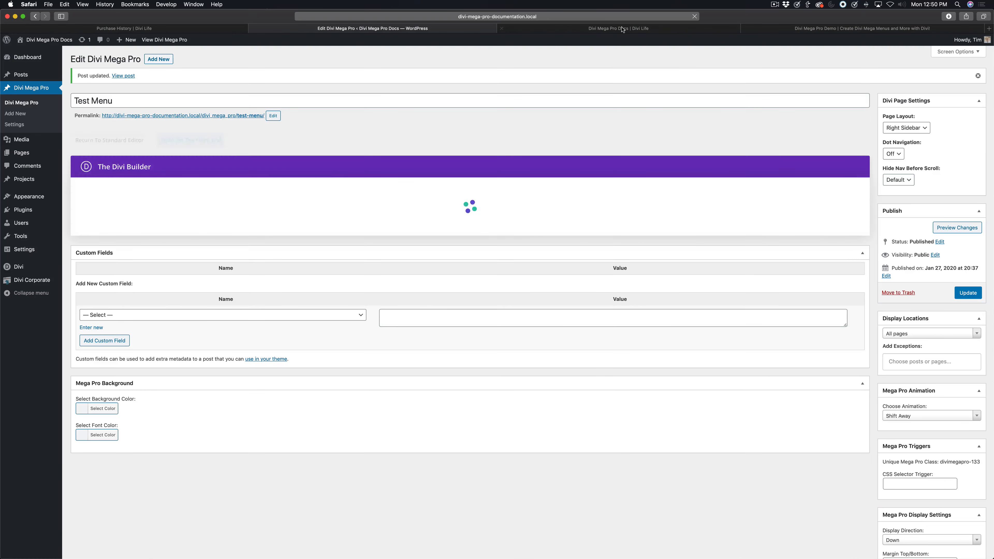
- Reload the live site and check how the Contact Us mega menu closes with the Click exit type
{"action": "left_click", "coordinate": [623, 30]}
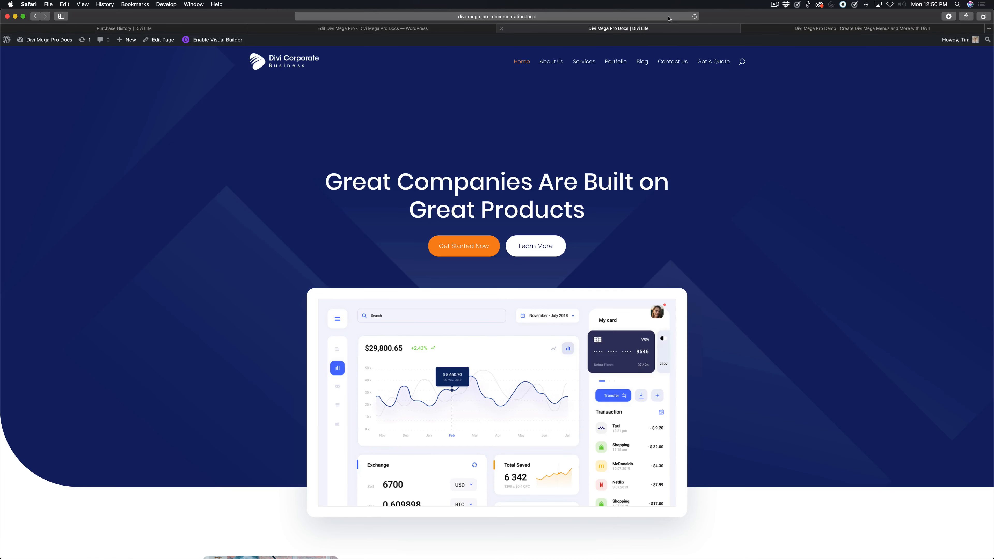
{"action": "left_click", "coordinate": [694, 16]}
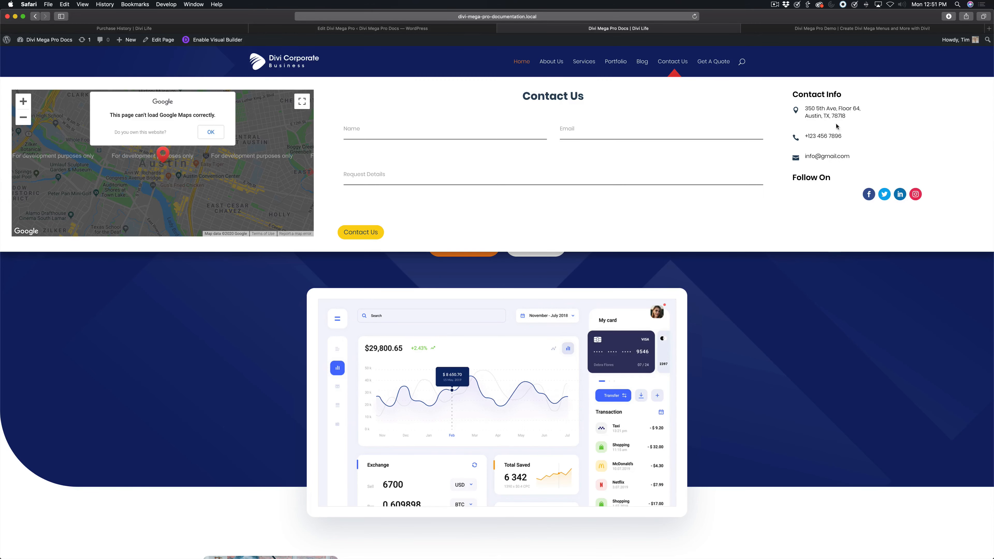
{"action": "left_click", "coordinate": [737, 313]}
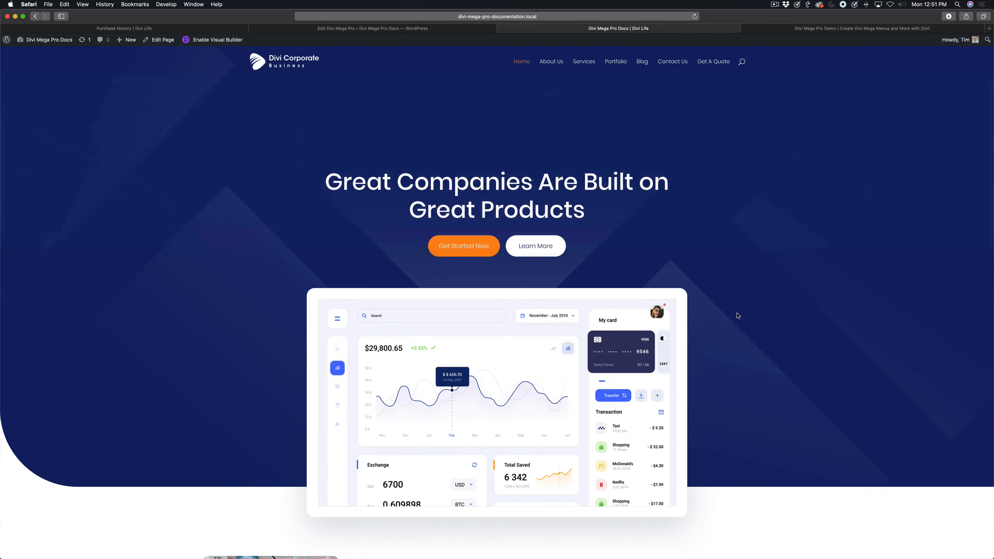
{"action": "left_click", "coordinate": [670, 60]}
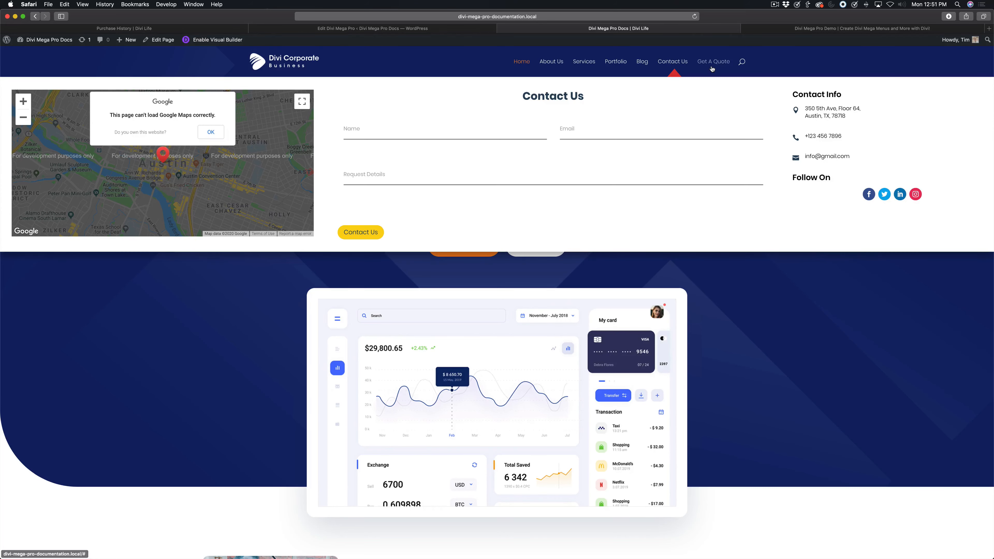
- Return to the Test Menu's additional settings and restore the exit type to Hover, keeping the Hover trigger type
{"action": "left_click", "coordinate": [409, 29]}
{"action": "scroll", "coordinate": [779, 409], "scroll_direction": "down", "scroll_amount": 12}
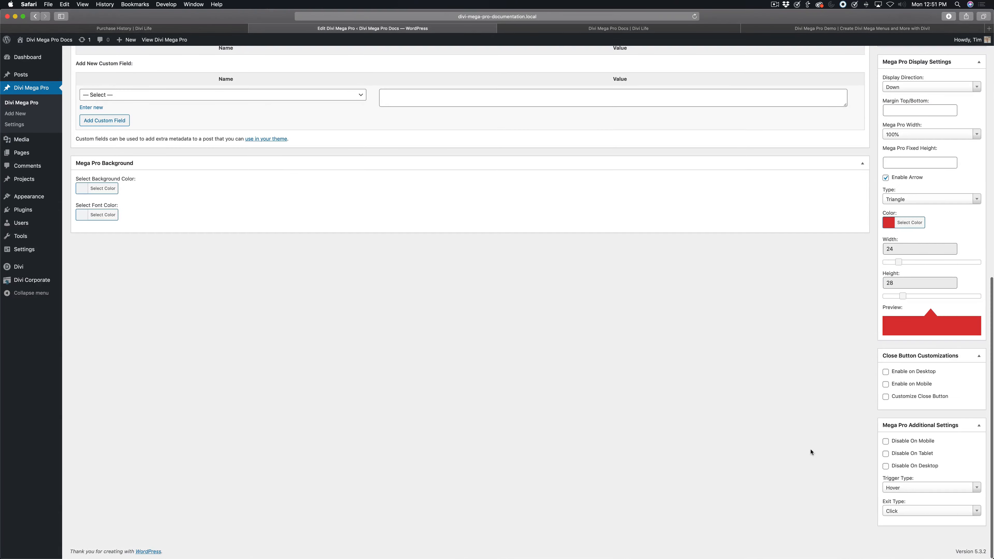
{"action": "left_click", "coordinate": [897, 510]}
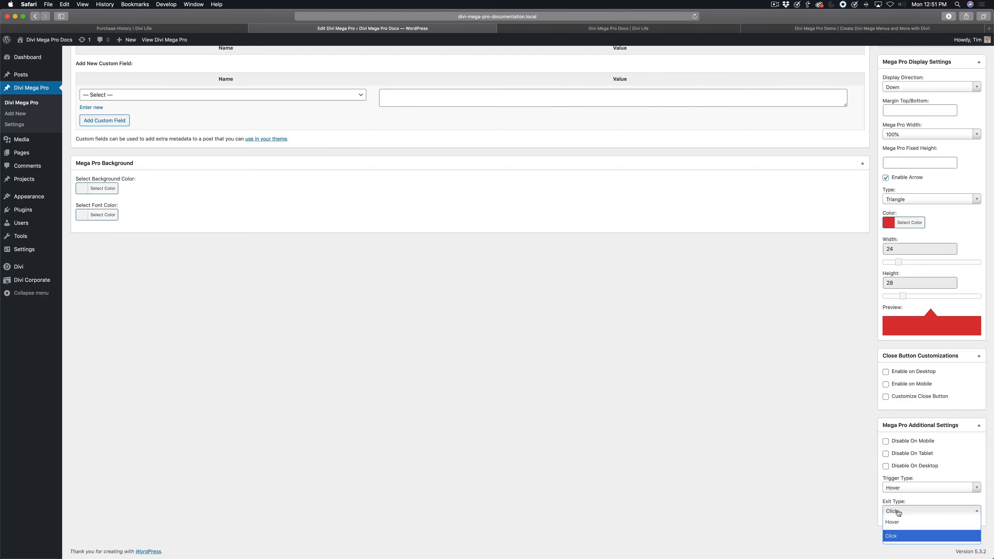
{"action": "left_click", "coordinate": [902, 525]}
{"action": "scroll", "coordinate": [873, 501], "scroll_direction": "down", "scroll_amount": 1}
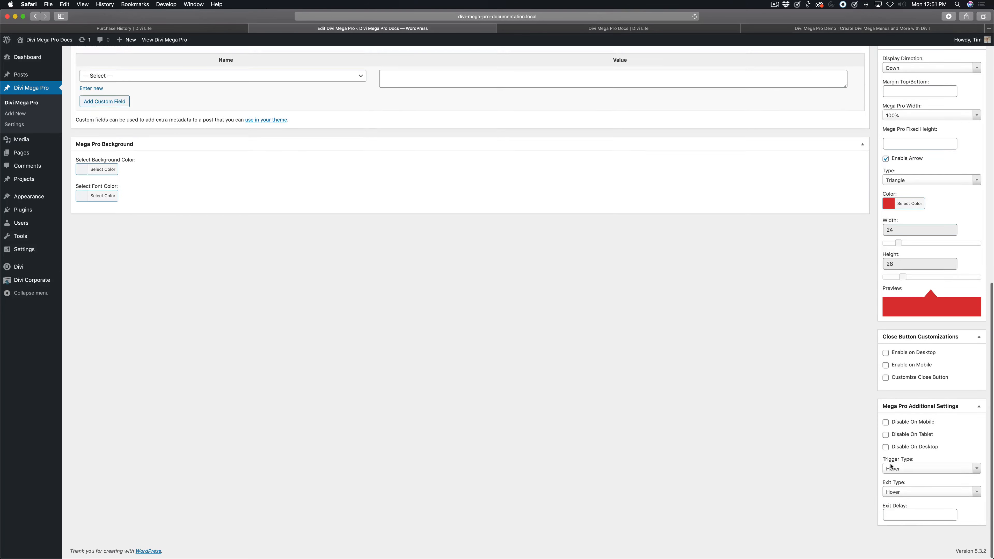
{"action": "left_click", "coordinate": [897, 467]}
{"action": "left_click", "coordinate": [865, 468]}
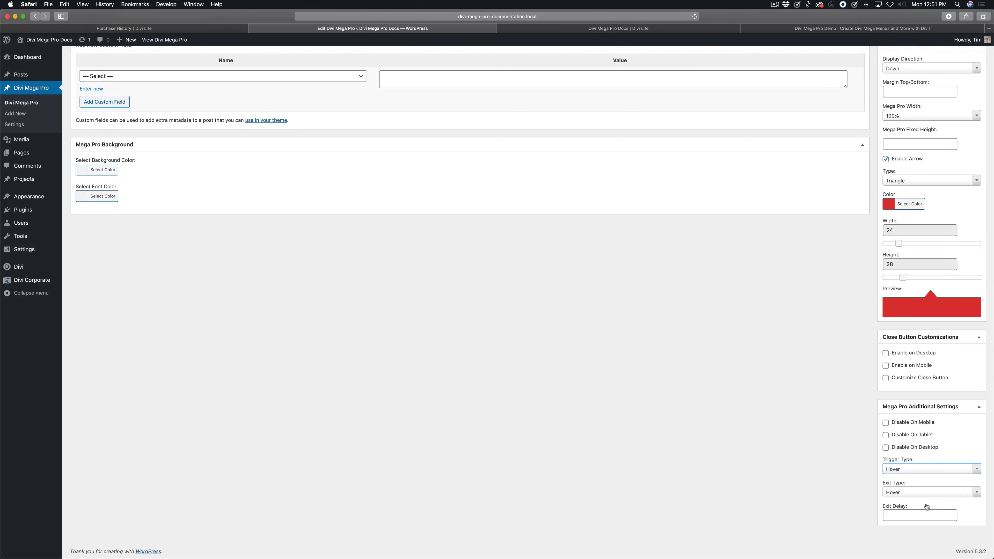
- Set the Test Menu's exit delay to .5 and update the mega menu
{"action": "left_click", "coordinate": [913, 516]}
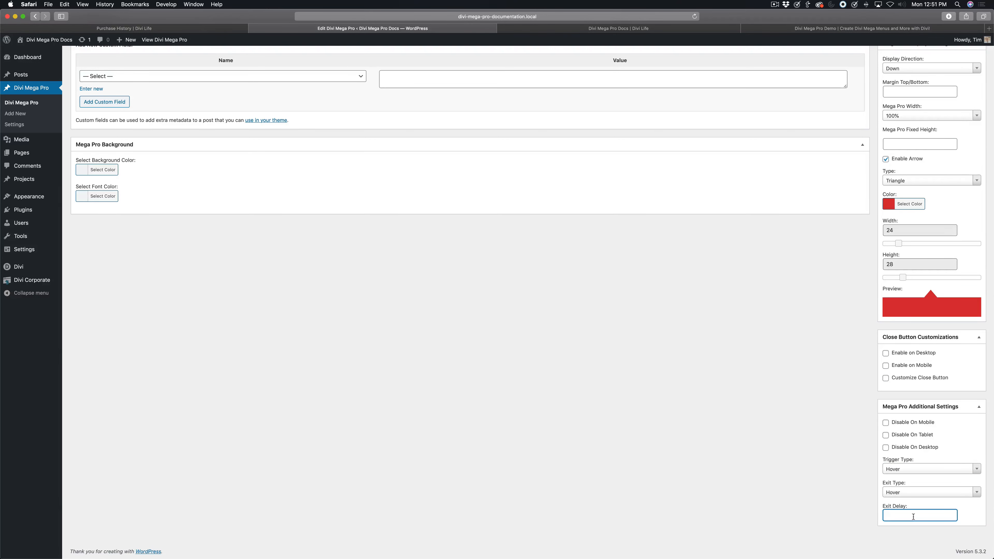
{"action": "type", "text": ".5"}
{"action": "key", "text": "Return"}
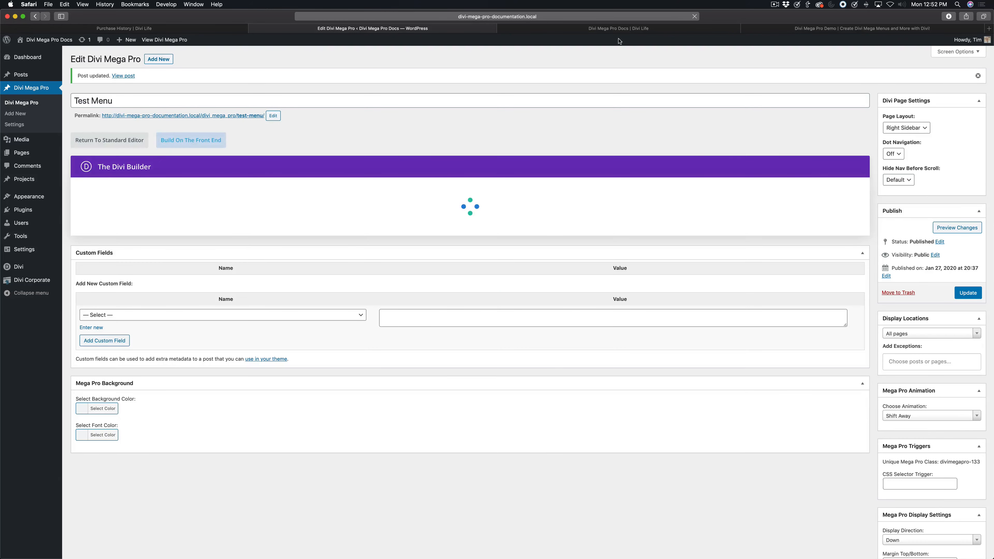
- Check the Contact Us mega menu's exit delay on the live site, and return to the Test Menu to review its settings
{"action": "left_click", "coordinate": [631, 31]}
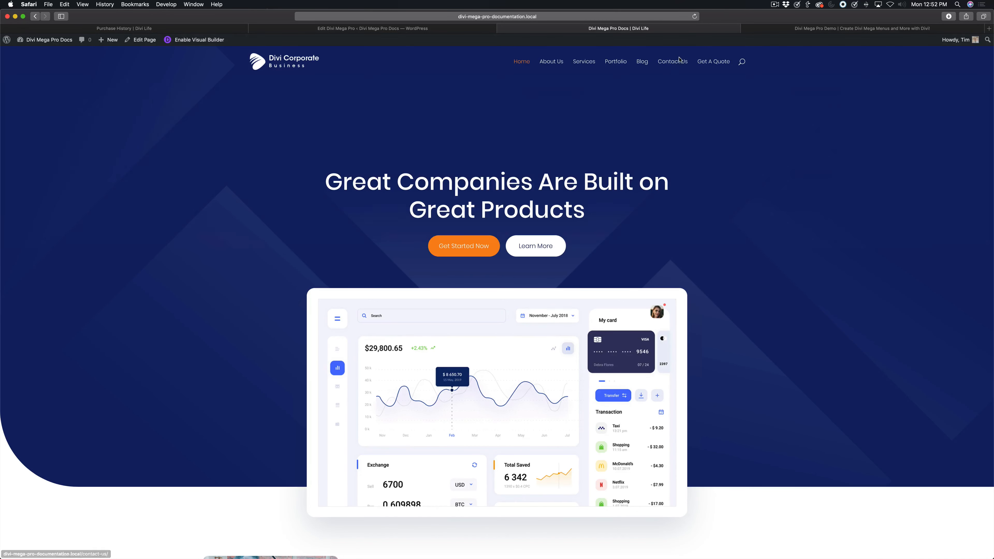
{"action": "mouse_move", "coordinate": [680, 61]}
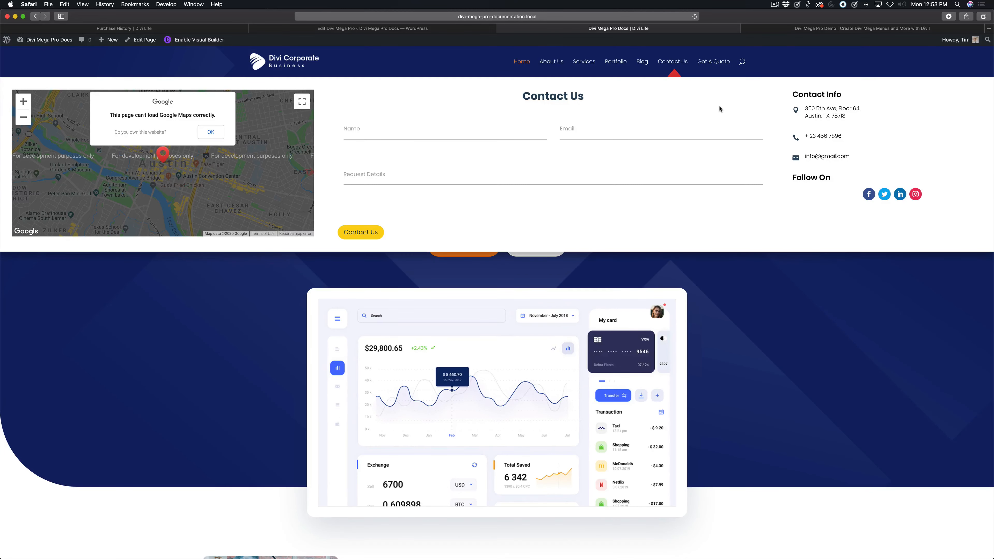
{"action": "left_click", "coordinate": [391, 29]}
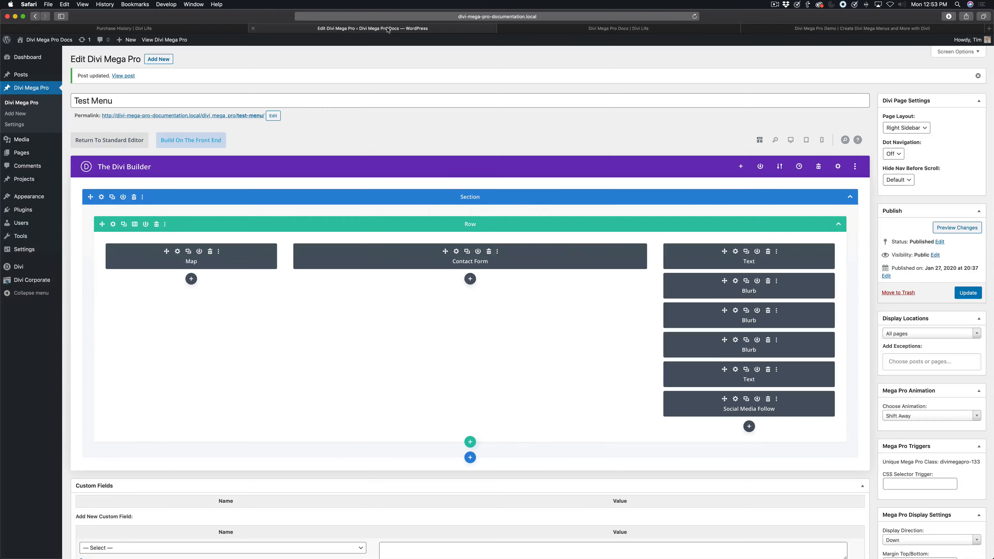
{"action": "scroll", "coordinate": [723, 365], "scroll_direction": "down", "scroll_amount": 15}
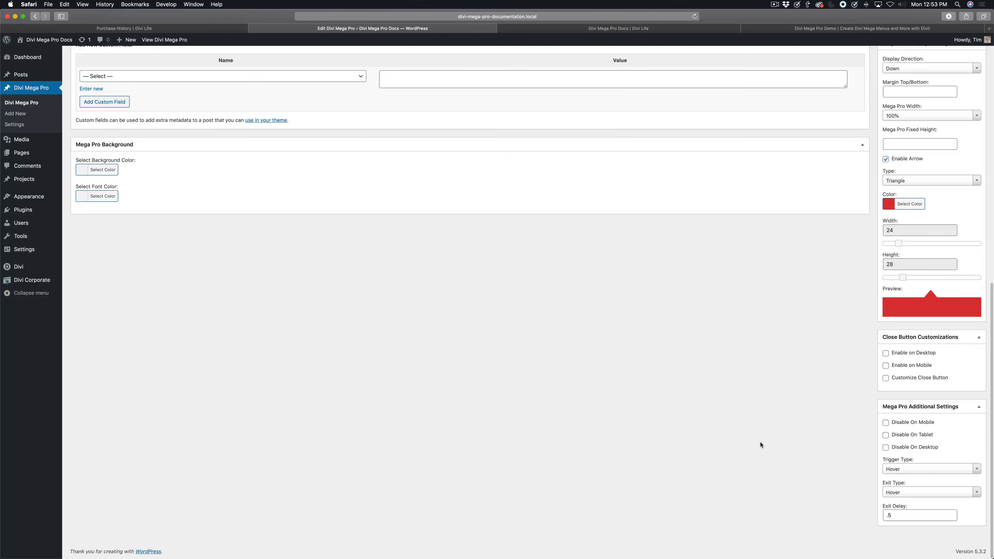
{"action": "scroll", "coordinate": [808, 294], "scroll_direction": "up", "scroll_amount": 15}
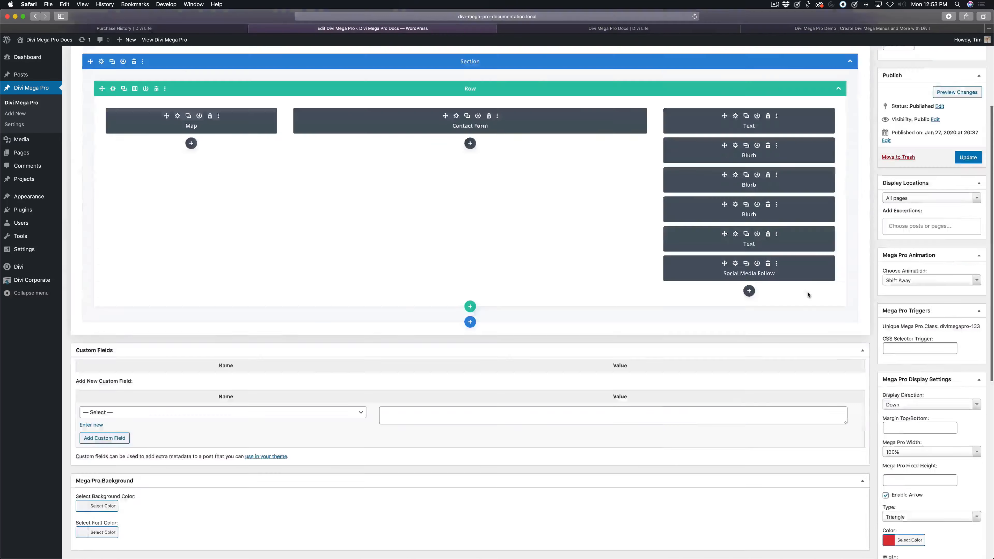